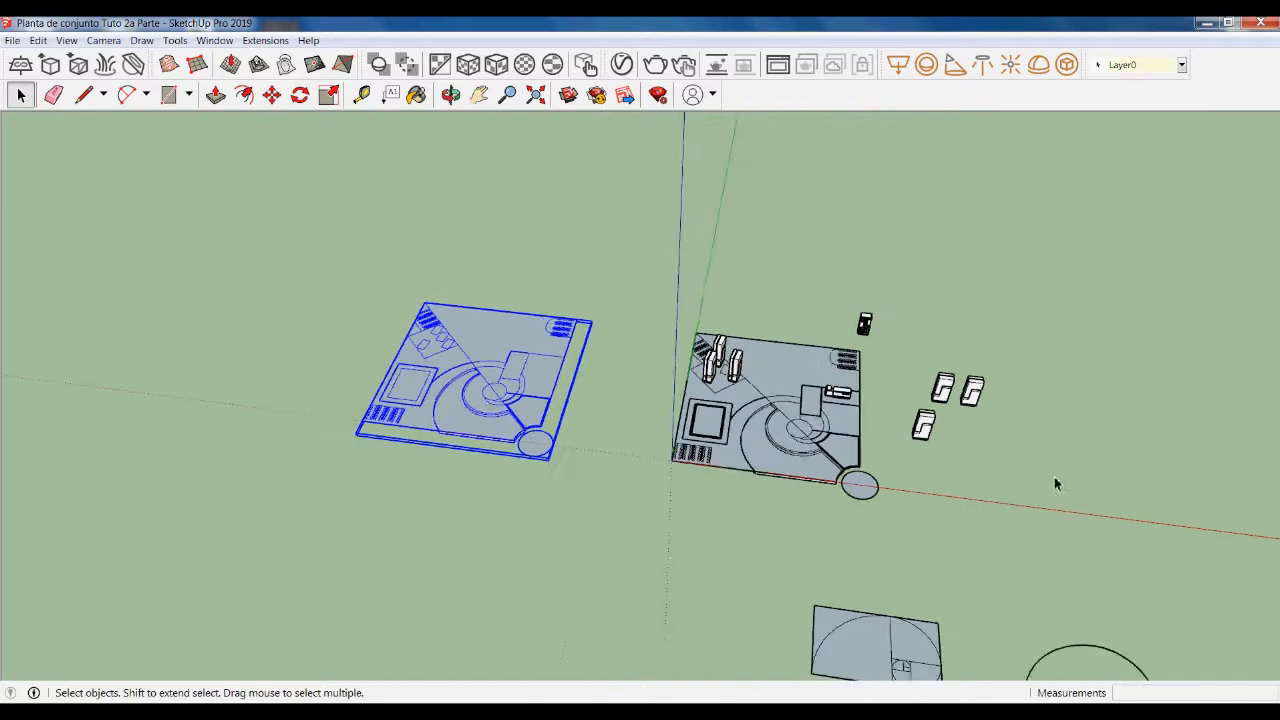
Explode the copied site plan group that lies beside the original plan
{"action": "middle_click_drag", "start_coordinate": [909, 554], "coordinate": [751, 566]}
{"action": "left_click", "coordinate": [797, 542]}
{"action": "scroll", "coordinate": [590, 402], "scroll_direction": "up", "scroll_amount": 4}
{"action": "scroll", "coordinate": [590, 402], "scroll_direction": "up", "scroll_amount": 2}
{"action": "scroll", "coordinate": [958, 530], "scroll_direction": "down", "scroll_amount": 2}
{"action": "scroll", "coordinate": [766, 449], "scroll_direction": "down", "scroll_amount": 2}
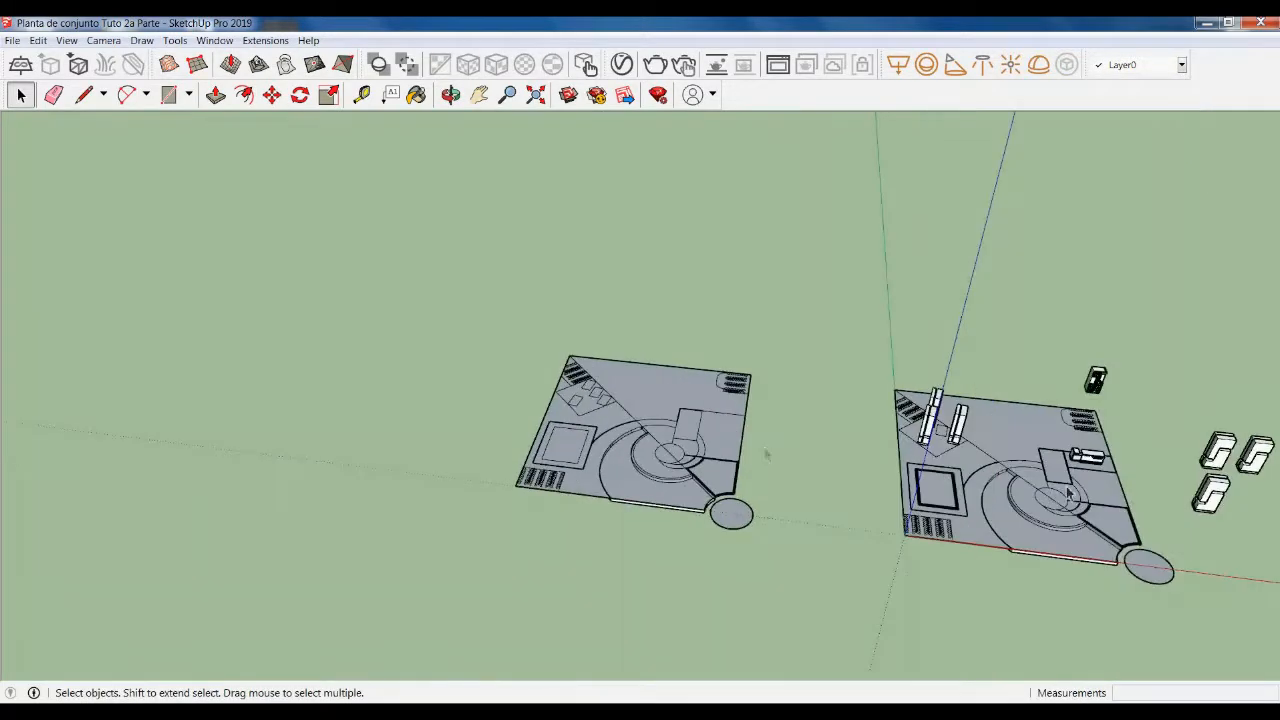
{"action": "scroll", "coordinate": [1065, 478], "scroll_direction": "up", "scroll_amount": 3}
{"action": "left_click", "coordinate": [441, 347]}
{"action": "right_click", "coordinate": [441, 347]}
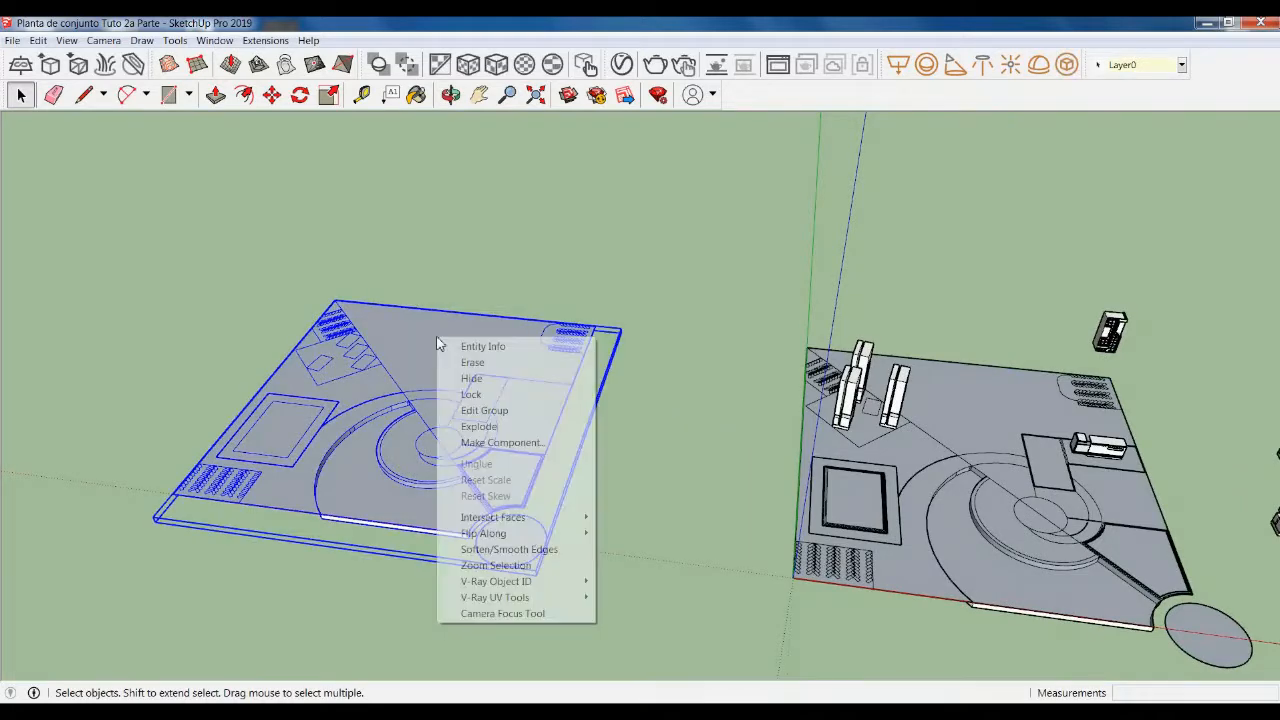
{"action": "left_click", "coordinate": [478, 427]}
{"action": "left_click", "coordinate": [592, 430]}
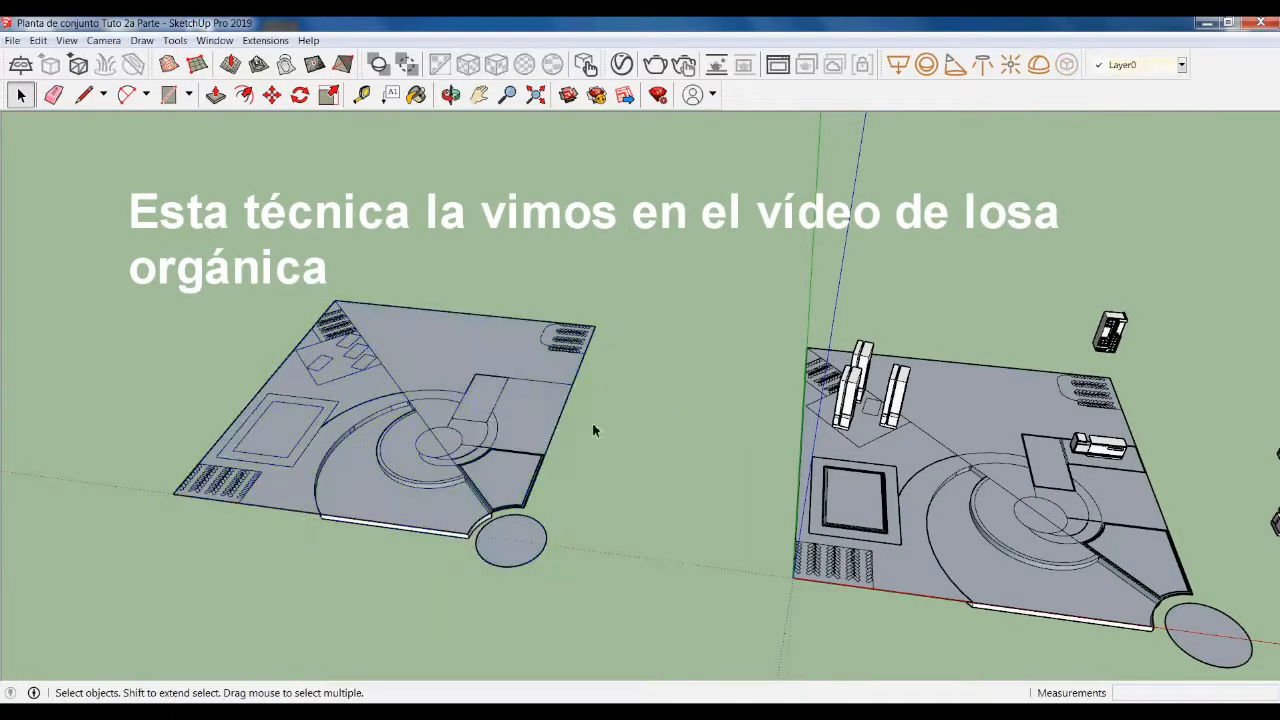
Draw a line from the outer corner of the rectangle near the circles to the plan's back edge, closing off the wedge-shaped area
{"action": "scroll", "coordinate": [574, 440], "scroll_direction": "up", "scroll_amount": 5}
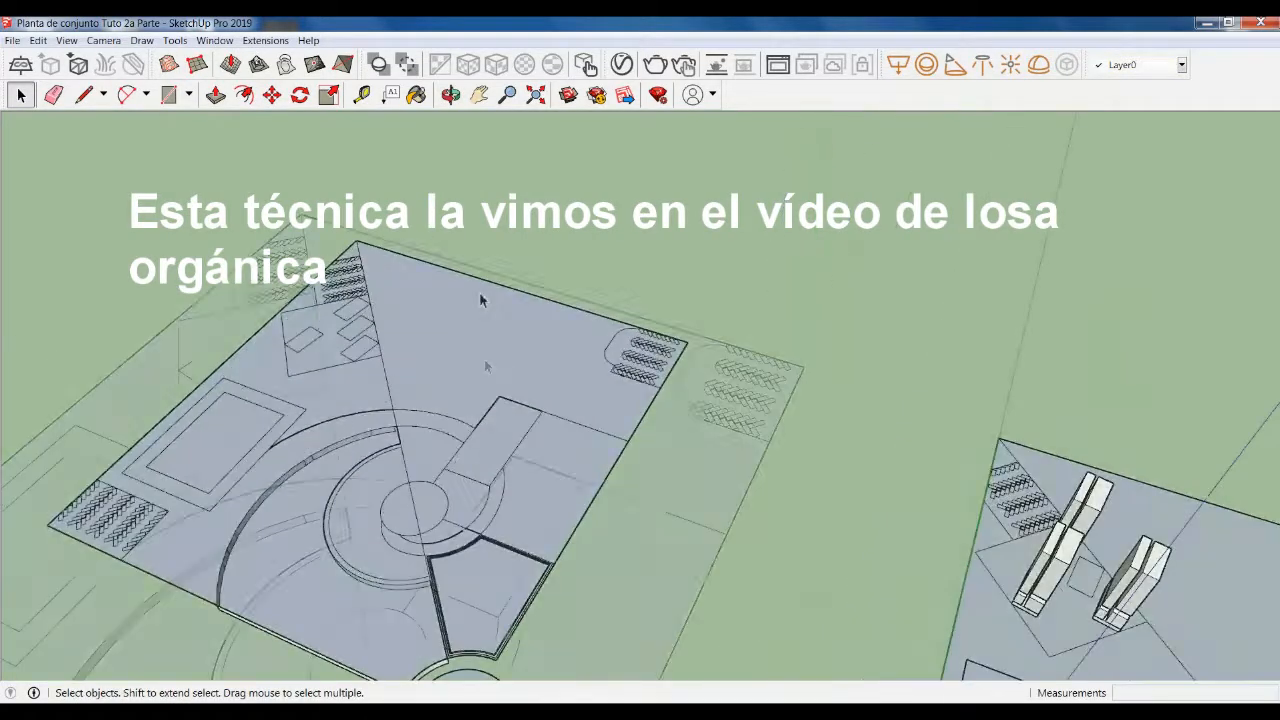
{"action": "key", "text": "l"}
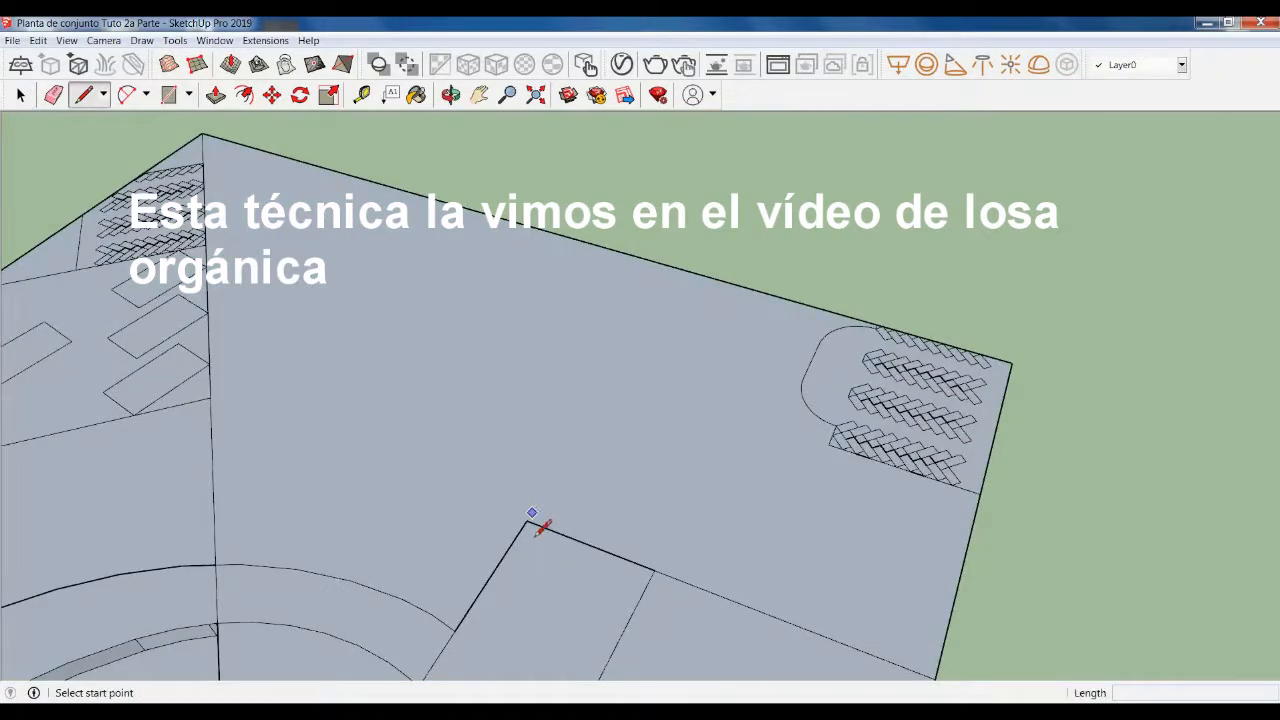
{"action": "left_click", "coordinate": [527, 521]}
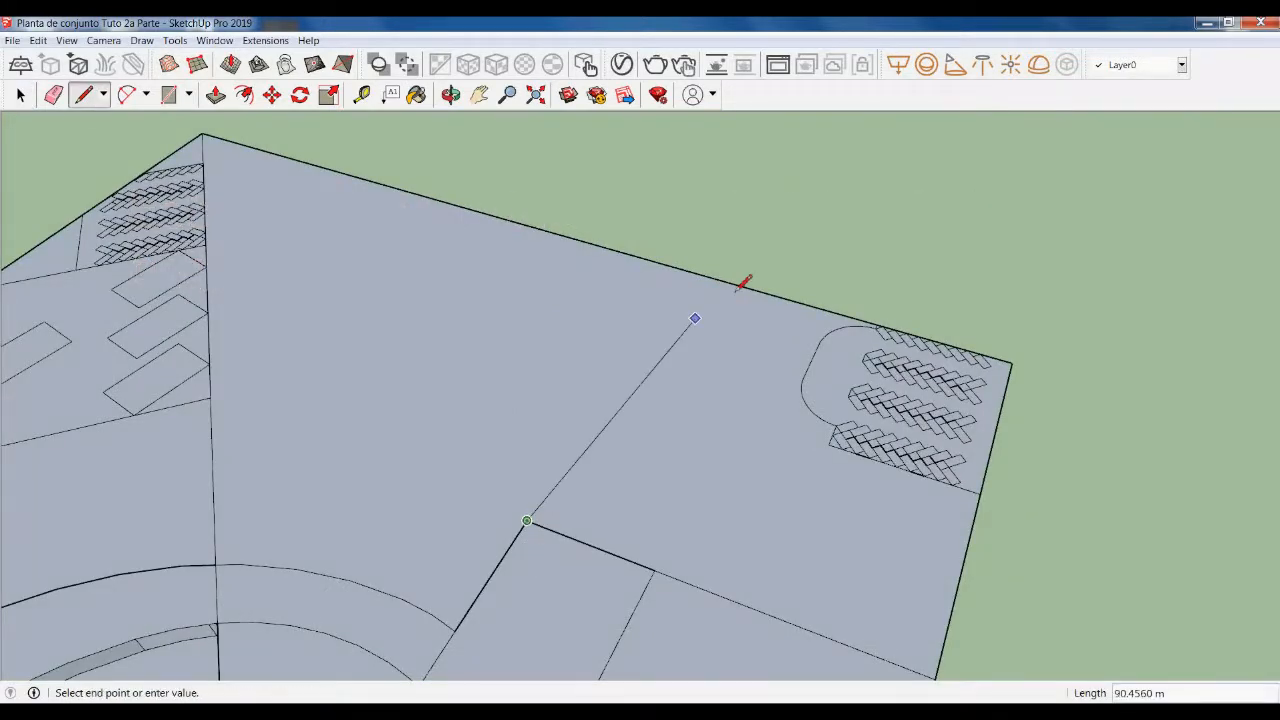
{"action": "left_click", "coordinate": [689, 271]}
{"action": "key", "text": "space"}
Copy the wedge-shaped face 500 m along the red axis, away from the site plans
{"action": "scroll", "coordinate": [790, 260], "scroll_direction": "down", "scroll_amount": 3}
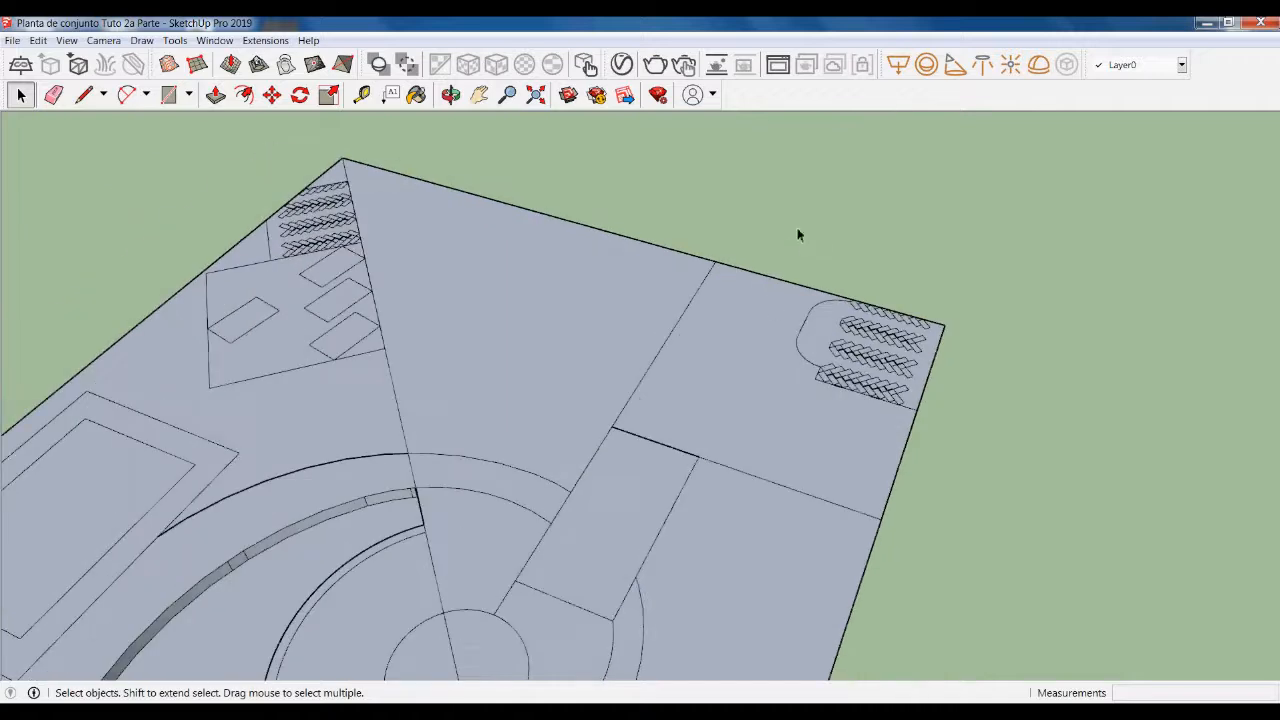
{"action": "scroll", "coordinate": [930, 520], "scroll_direction": "down", "scroll_amount": 4}
{"action": "middle_click_drag", "start_coordinate": [760, 635], "coordinate": [838, 560]}
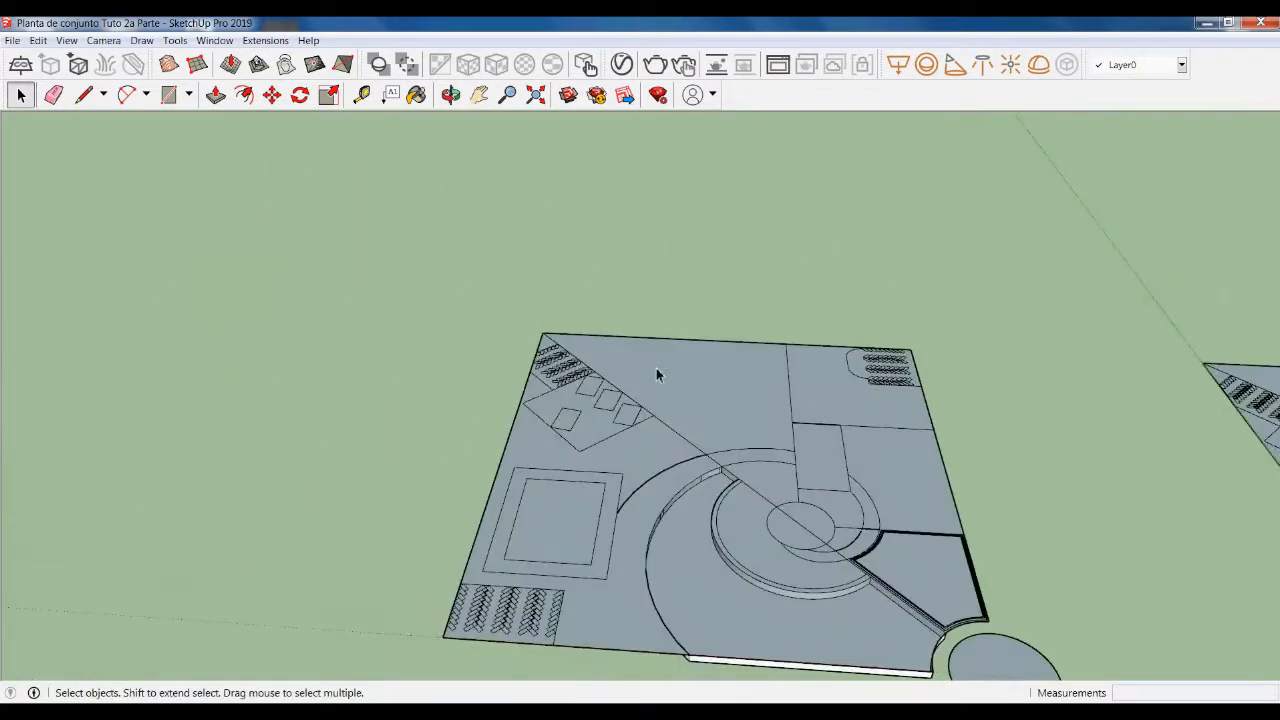
{"action": "scroll", "coordinate": [797, 378], "scroll_direction": "down", "scroll_amount": 1}
{"action": "scroll", "coordinate": [795, 382], "scroll_direction": "down", "scroll_amount": 2}
{"action": "left_click", "coordinate": [726, 396]}
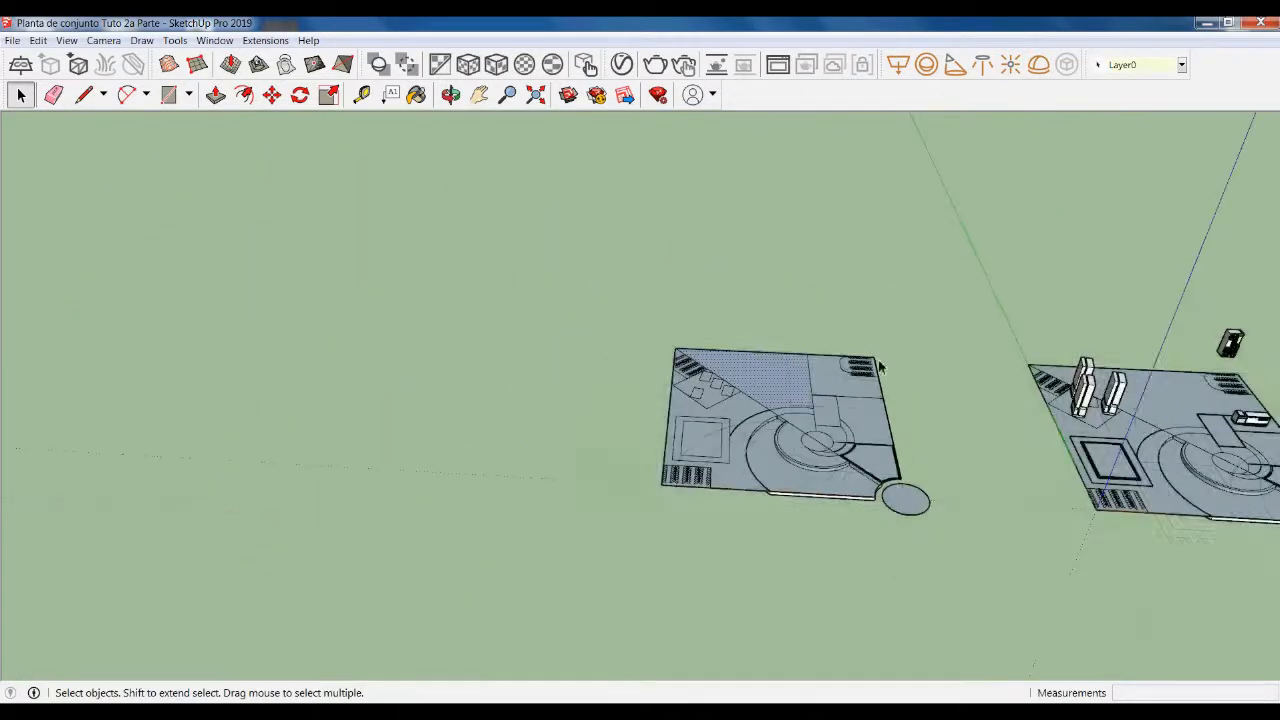
{"action": "scroll", "coordinate": [700, 500], "scroll_direction": "down", "scroll_amount": 2}
{"action": "key", "text": "m"}
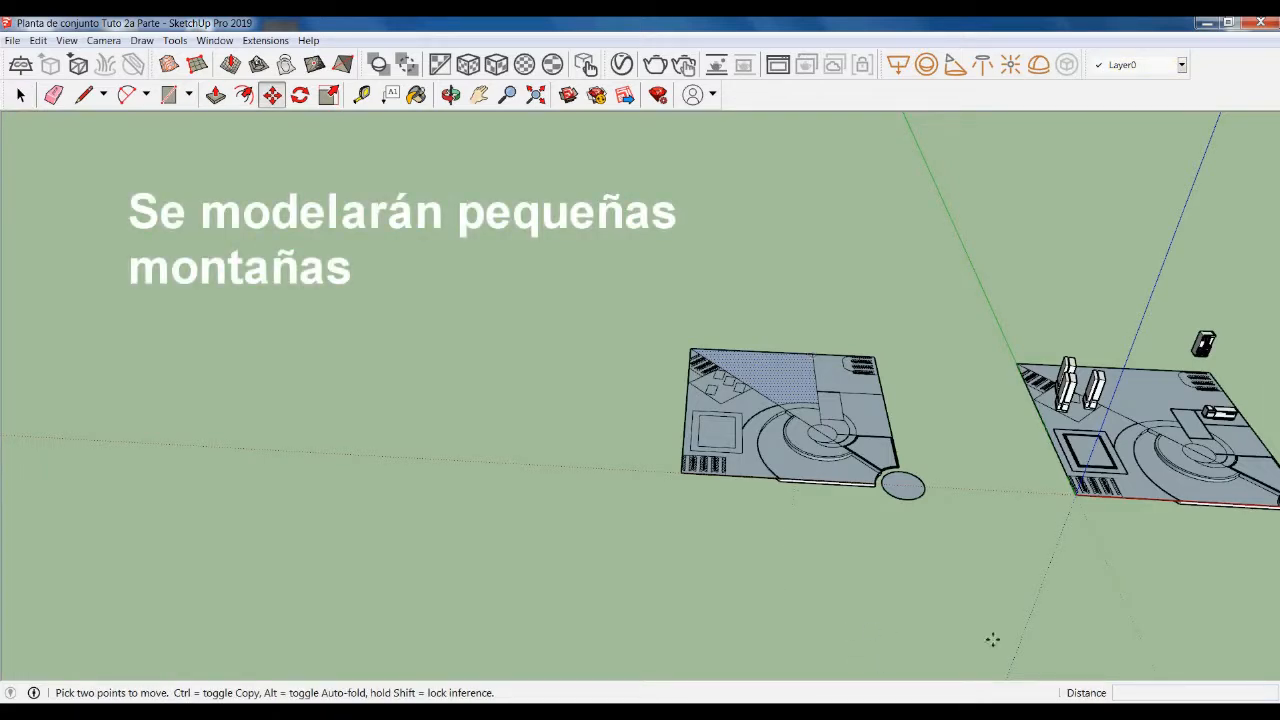
{"action": "left_click", "coordinate": [743, 610]}
{"action": "key", "text": "ctrl"}
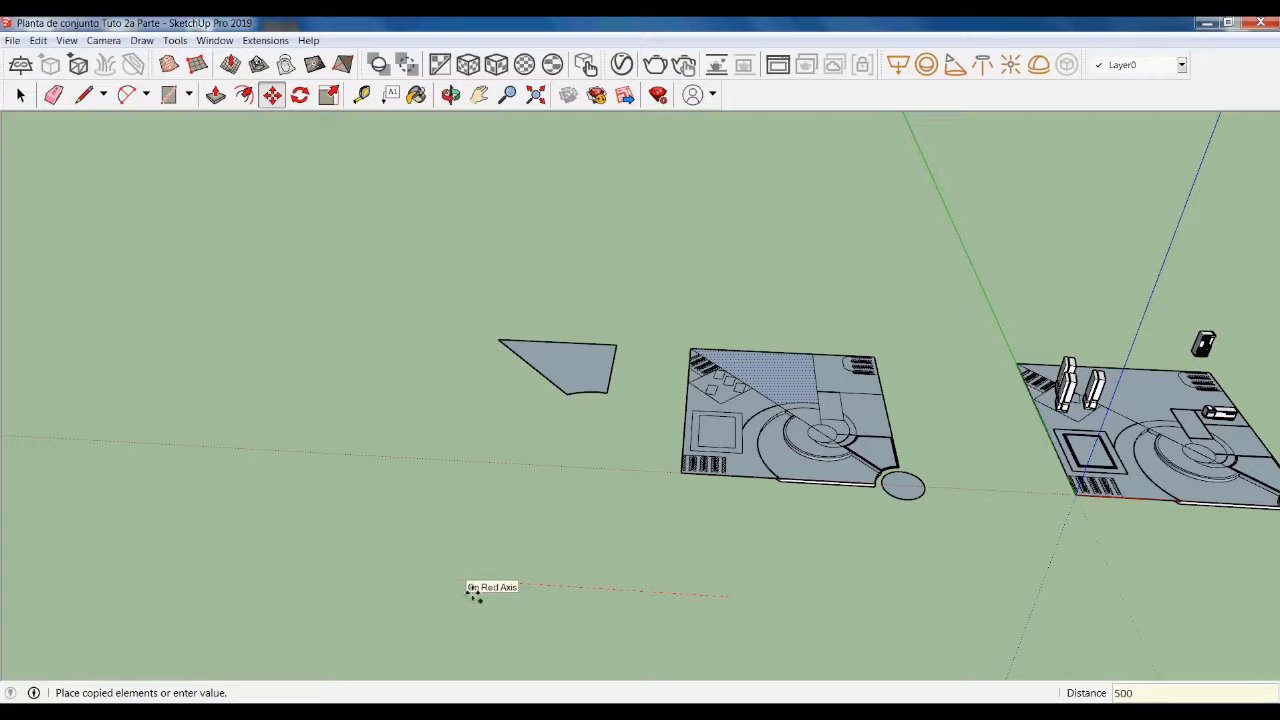
{"action": "key", "text": "Return"}
{"action": "key", "text": "space"}
{"action": "left_click", "coordinate": [637, 587]}
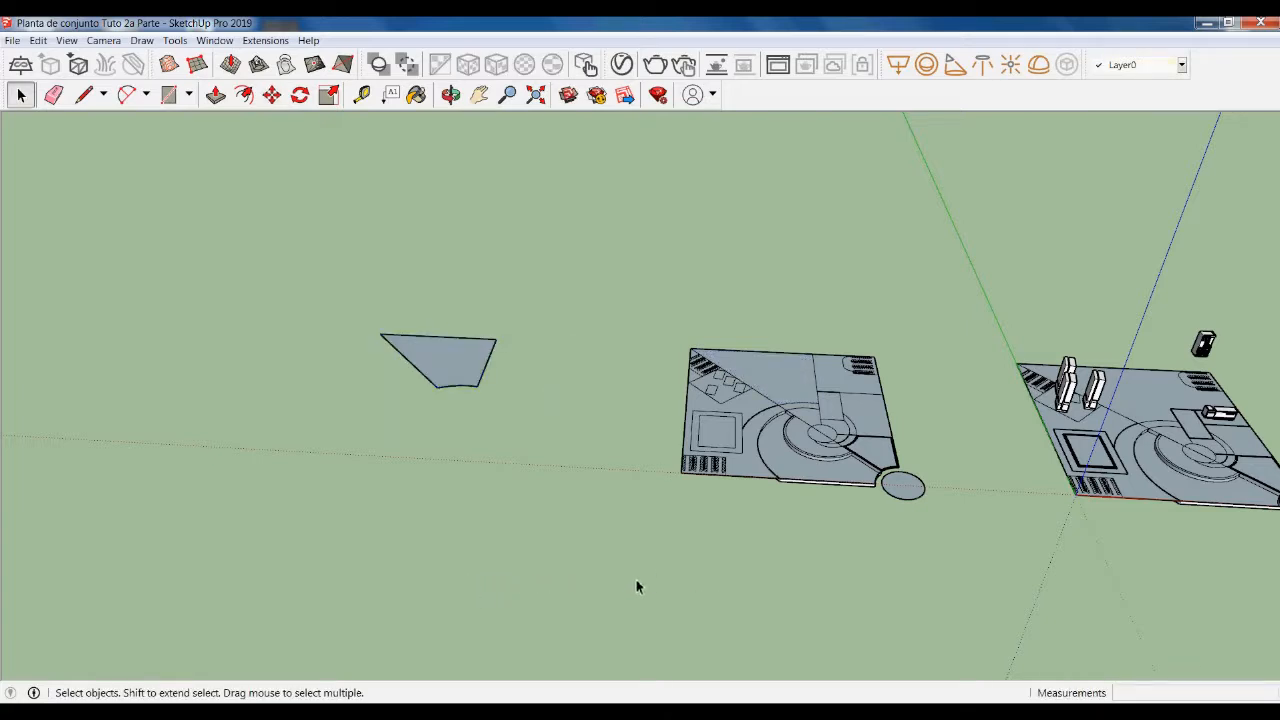
Examine the copied wedge-shaped face and the empty ground around it from several angles
{"action": "scroll", "coordinate": [838, 486], "scroll_direction": "down", "scroll_amount": 2}
{"action": "middle_click_drag", "start_coordinate": [360, 442], "coordinate": [466, 552]}
{"action": "scroll", "coordinate": [480, 368], "scroll_direction": "up", "scroll_amount": 2}
{"action": "scroll", "coordinate": [620, 492], "scroll_direction": "up", "scroll_amount": 2}
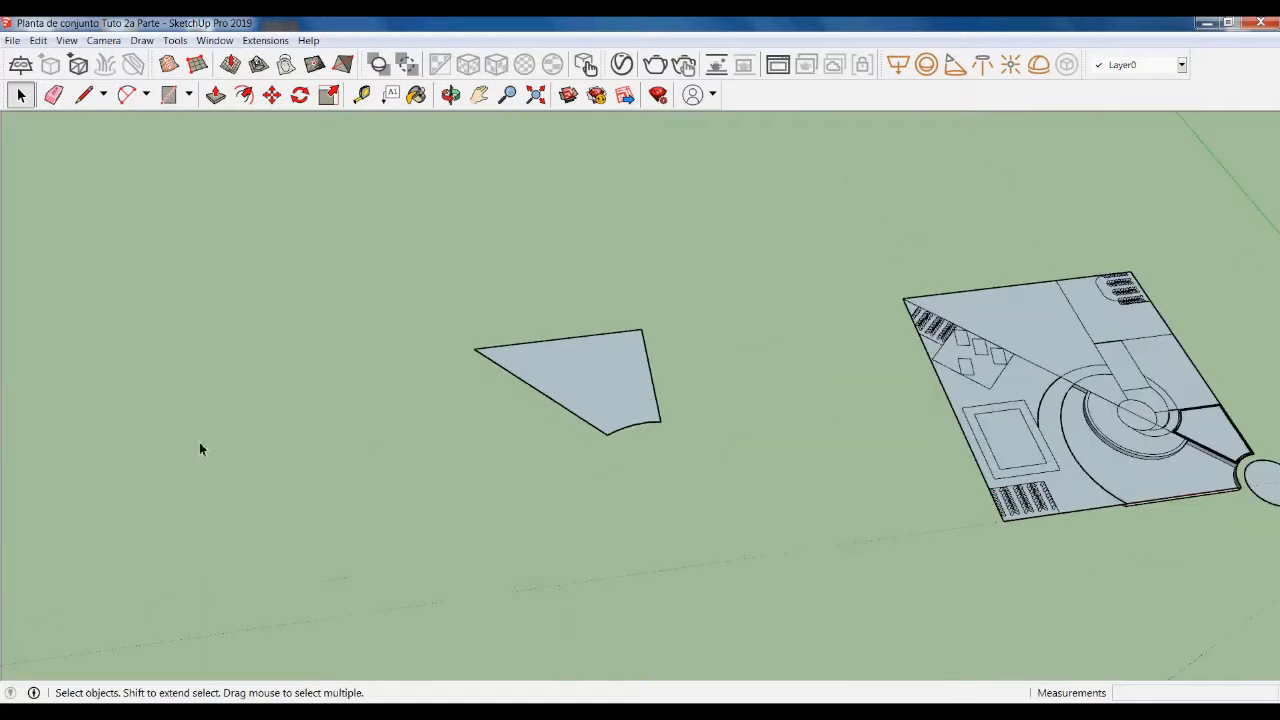
{"action": "scroll", "coordinate": [1238, 436], "scroll_direction": "down", "scroll_amount": 2}
{"action": "scroll", "coordinate": [705, 385], "scroll_direction": "up", "scroll_amount": 2}
{"action": "middle_click_drag", "start_coordinate": [774, 446], "coordinate": [813, 430]}
{"action": "scroll", "coordinate": [883, 430], "scroll_direction": "up", "scroll_amount": 2}
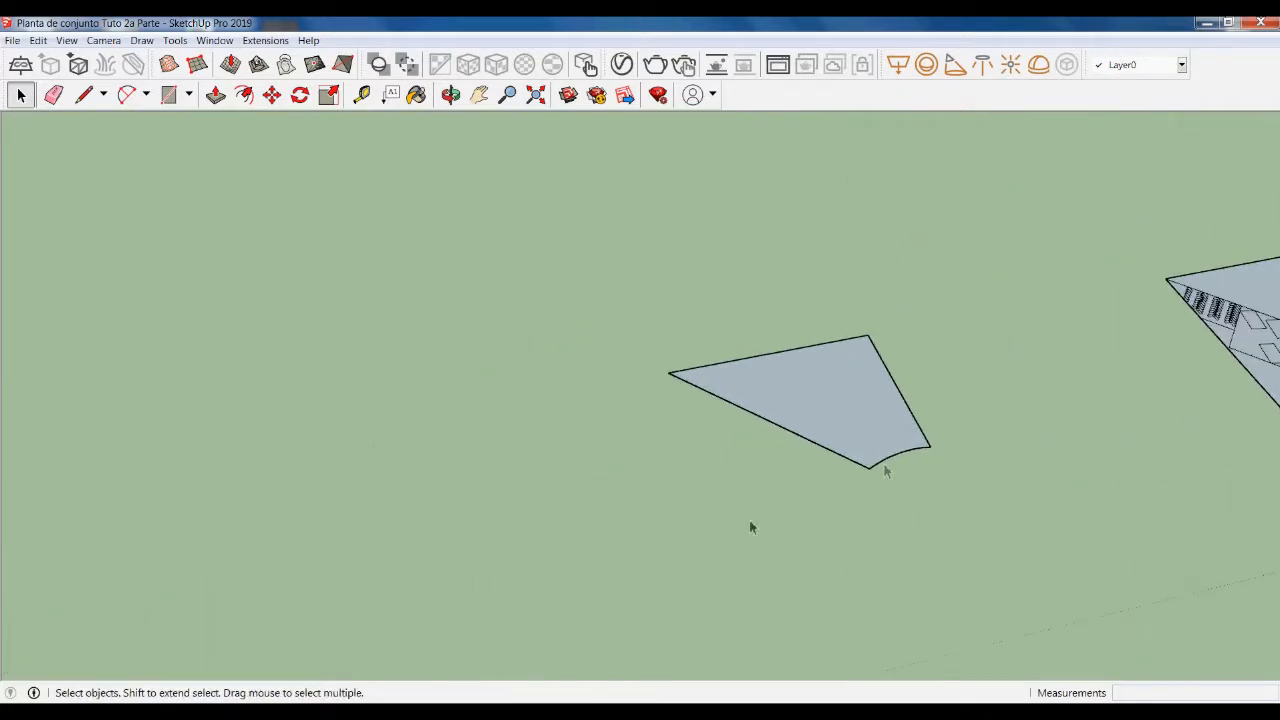
{"action": "scroll", "coordinate": [479, 419], "scroll_direction": "down", "scroll_amount": 1}
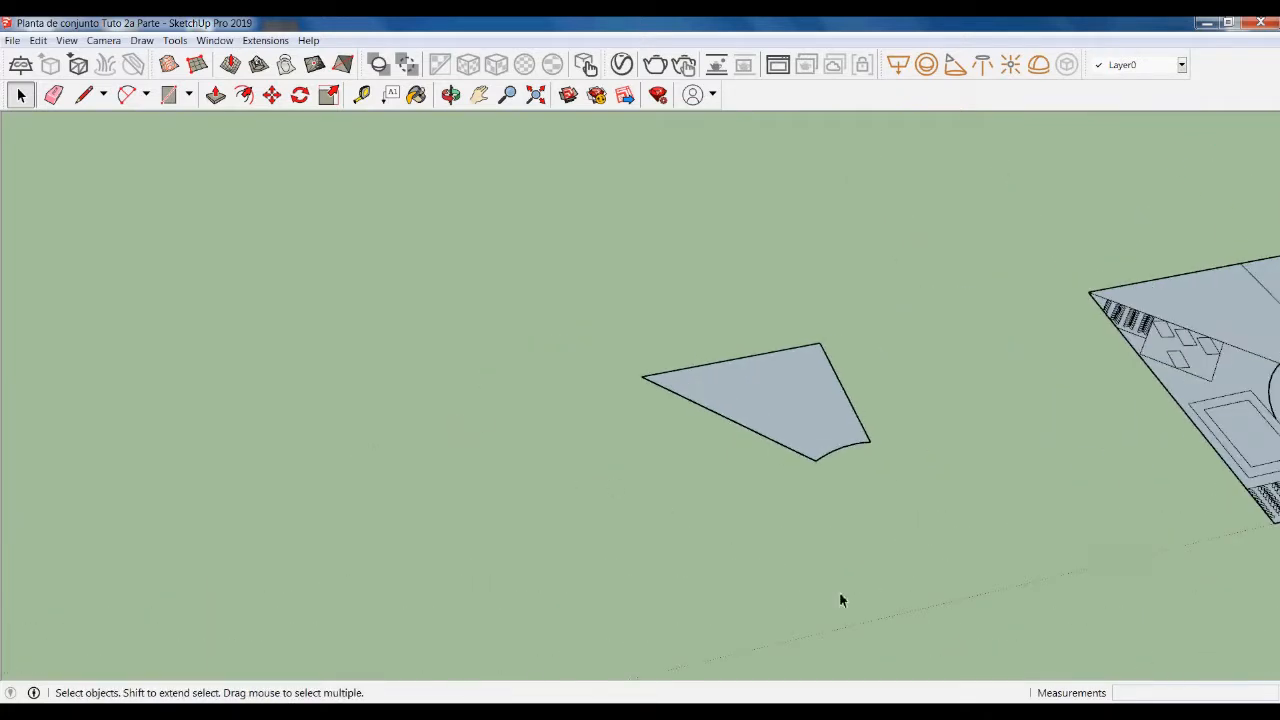
{"action": "middle_click_drag", "start_coordinate": [883, 543], "coordinate": [825, 353]}
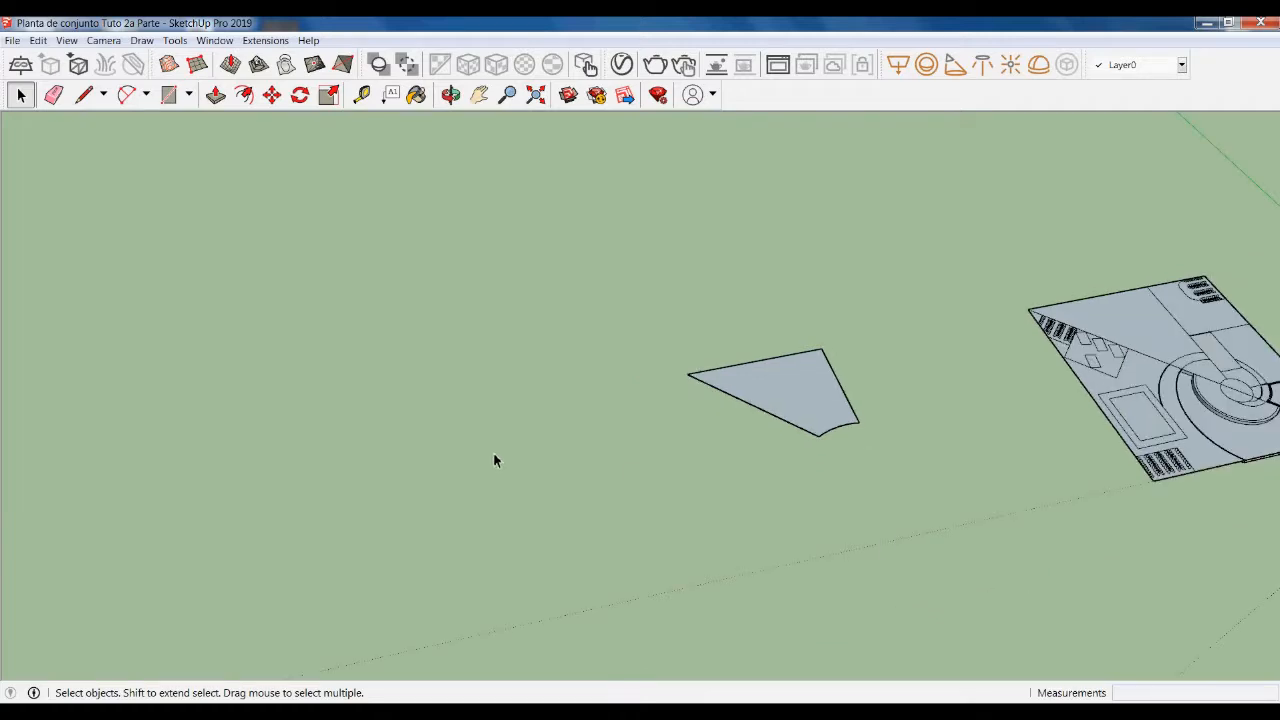
{"action": "key", "text": "r"}
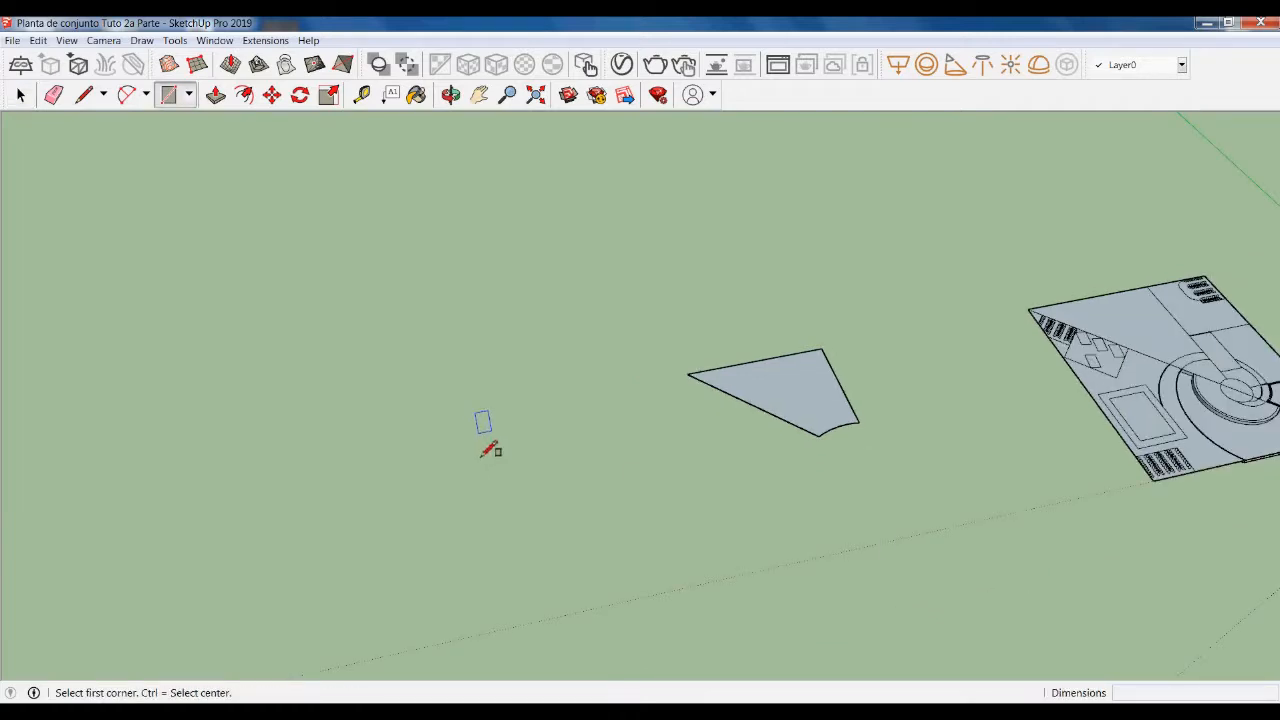
{"action": "left_click", "coordinate": [479, 432]}
{"action": "type", "text": "5."}
{"action": "key", "text": "Return"}
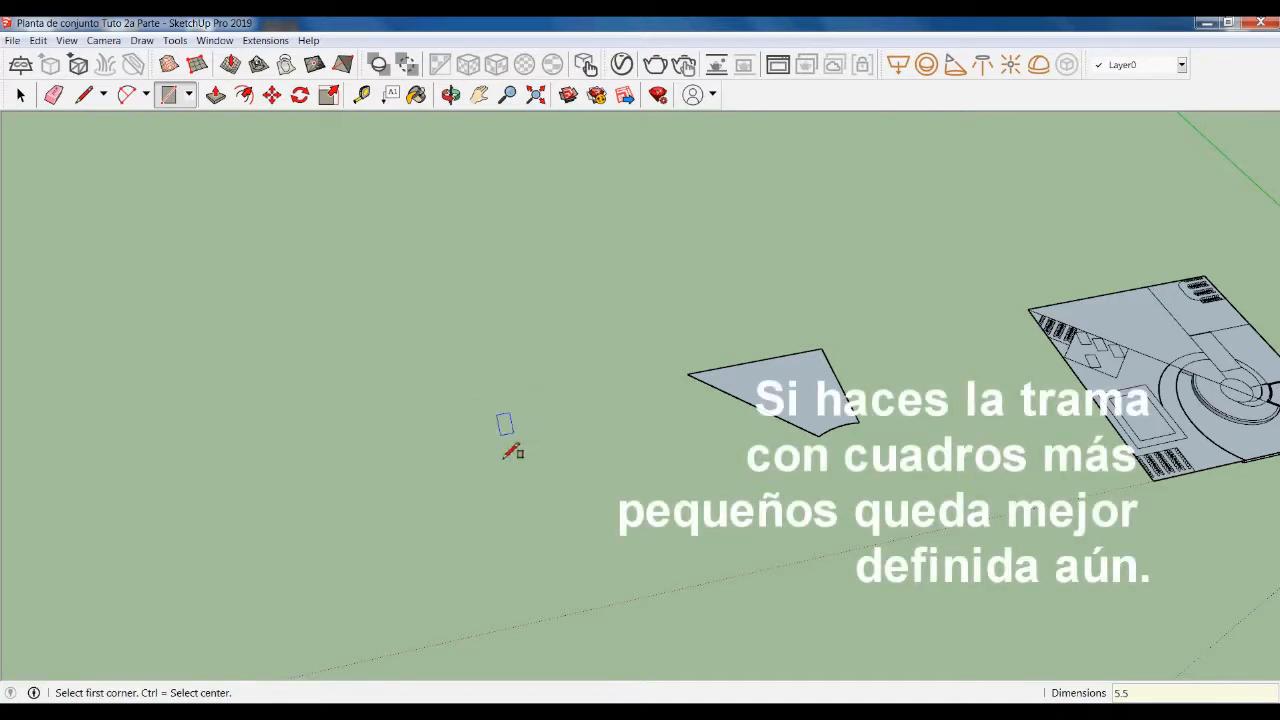
Draw a 5 by 5 m square on the empty ground beside the copied face
{"action": "left_click", "coordinate": [497, 406]}
{"action": "type", "text": "5"}
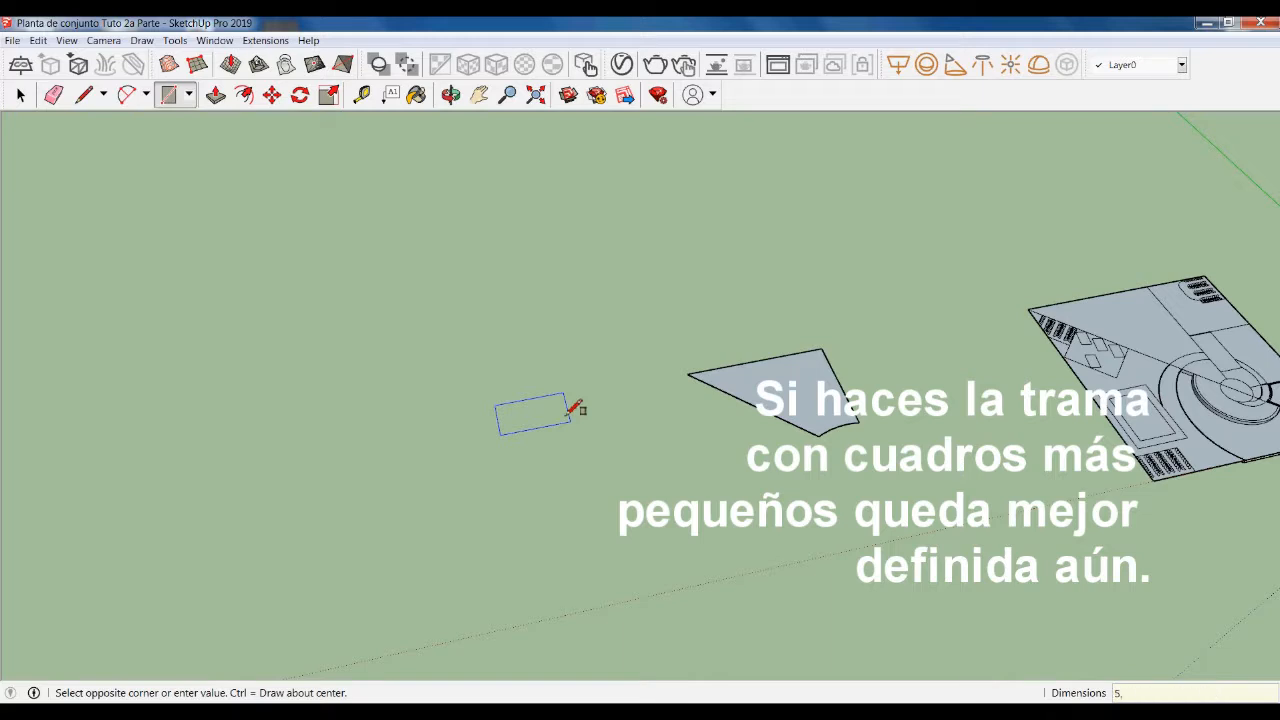
{"action": "type", "text": ",5"}
{"action": "key", "text": "Return"}
{"action": "scroll", "coordinate": [458, 446], "scroll_direction": "up", "scroll_amount": 1}
{"action": "scroll", "coordinate": [526, 484], "scroll_direction": "up", "scroll_amount": 3}
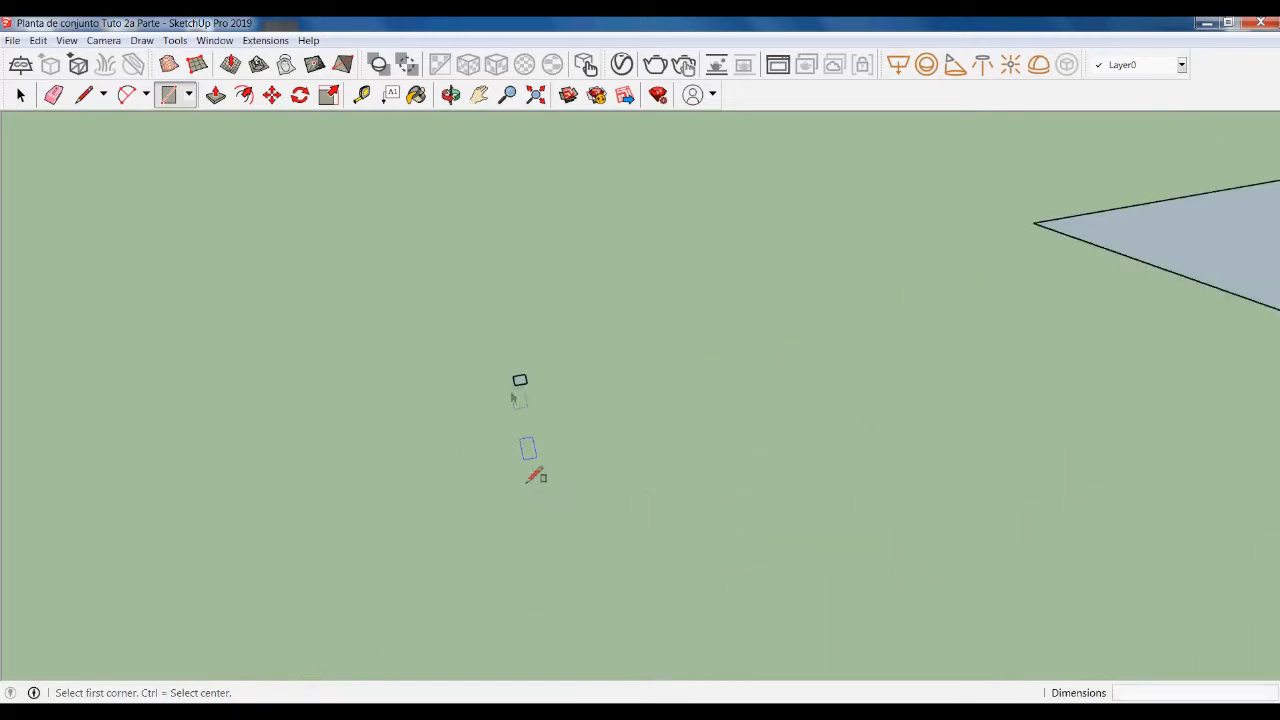
{"action": "key", "text": "space"}
{"action": "scroll", "coordinate": [505, 375], "scroll_direction": "up", "scroll_amount": 2}
{"action": "middle_click_drag", "start_coordinate": [536, 403], "coordinate": [547, 372]}
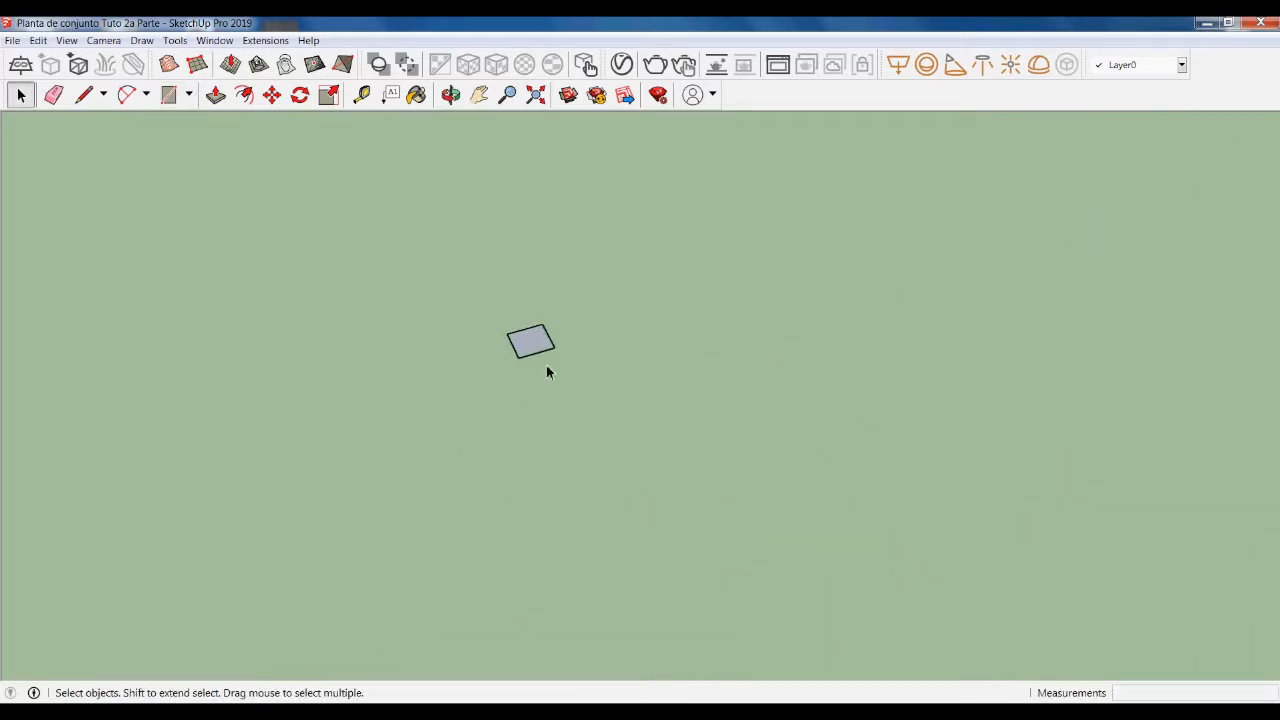
Copy the square 5 m along the red axis and multiply the copy by 40 to form a row
{"action": "left_click", "coordinate": [543, 343]}
{"action": "key", "text": "m"}
{"action": "left_click", "coordinate": [553, 404]}
{"action": "key", "text": "ctrl"}
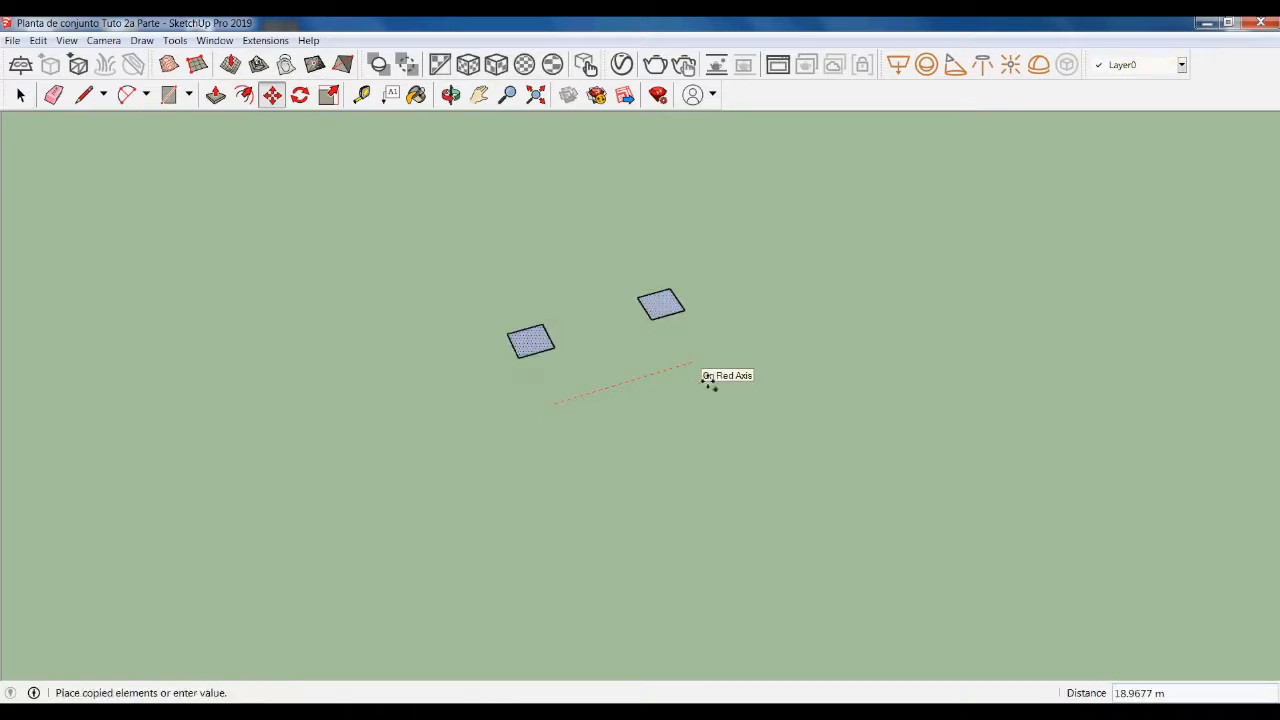
{"action": "type", "text": "5"}
{"action": "key", "text": "Return"}
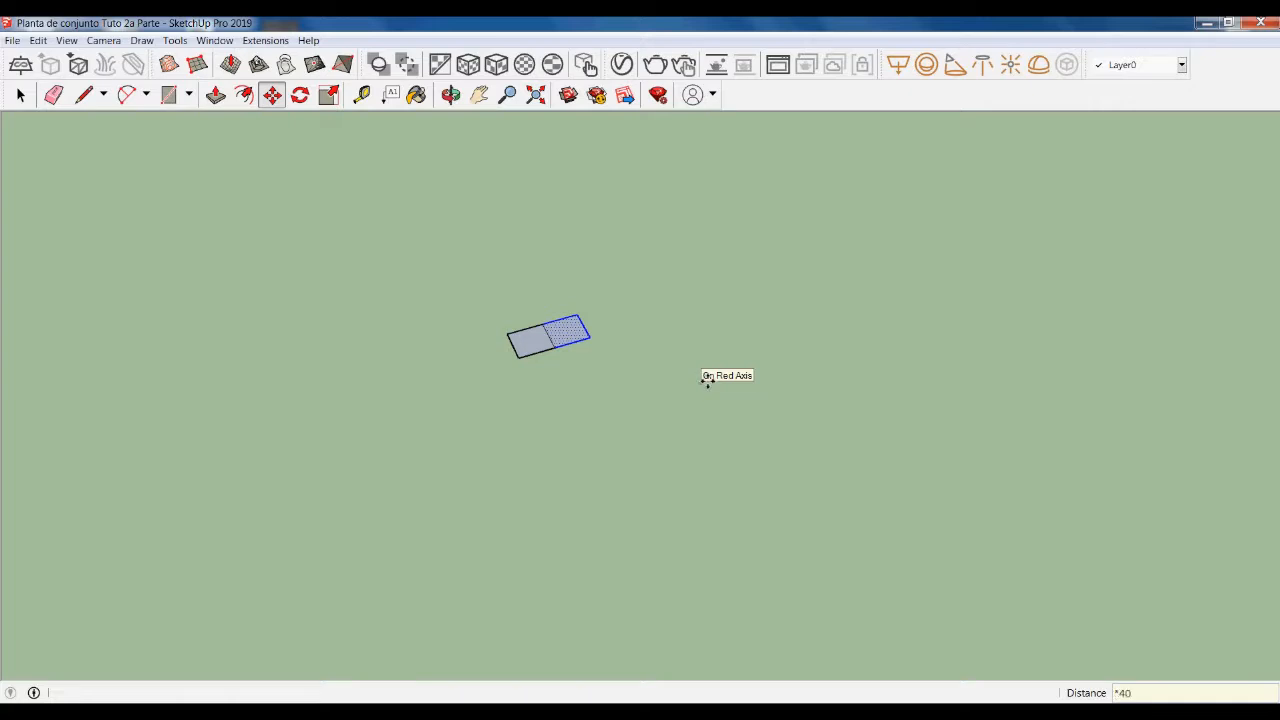
{"action": "type", "text": "*40"}
{"action": "key", "text": "Return"}
{"action": "key", "text": "space"}
Copy the whole row of squares along the green axis so the rows touch, and multiply the copy by 35
{"action": "scroll", "coordinate": [690, 405], "scroll_direction": "down", "scroll_amount": 3}
{"action": "scroll", "coordinate": [652, 404], "scroll_direction": "up", "scroll_amount": 5}
{"action": "left_click", "coordinate": [609, 394]}
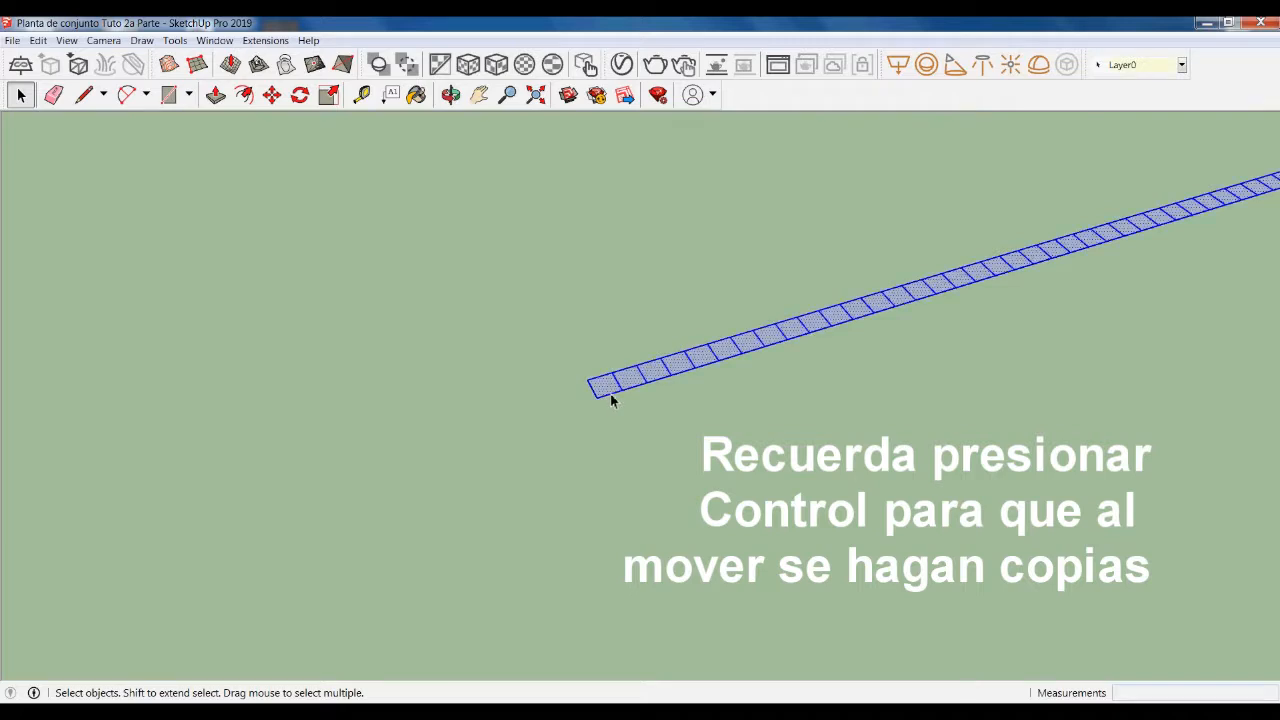
{"action": "scroll", "coordinate": [630, 425], "scroll_direction": "down", "scroll_amount": 2}
{"action": "middle_click_drag", "start_coordinate": [557, 453], "coordinate": [624, 450]}
{"action": "scroll", "coordinate": [624, 450], "scroll_direction": "down", "scroll_amount": 1}
{"action": "scroll", "coordinate": [625, 449], "scroll_direction": "up", "scroll_amount": 1}
{"action": "key", "text": "m"}
{"action": "key", "text": "ctrl"}
{"action": "left_click", "coordinate": [633, 453]}
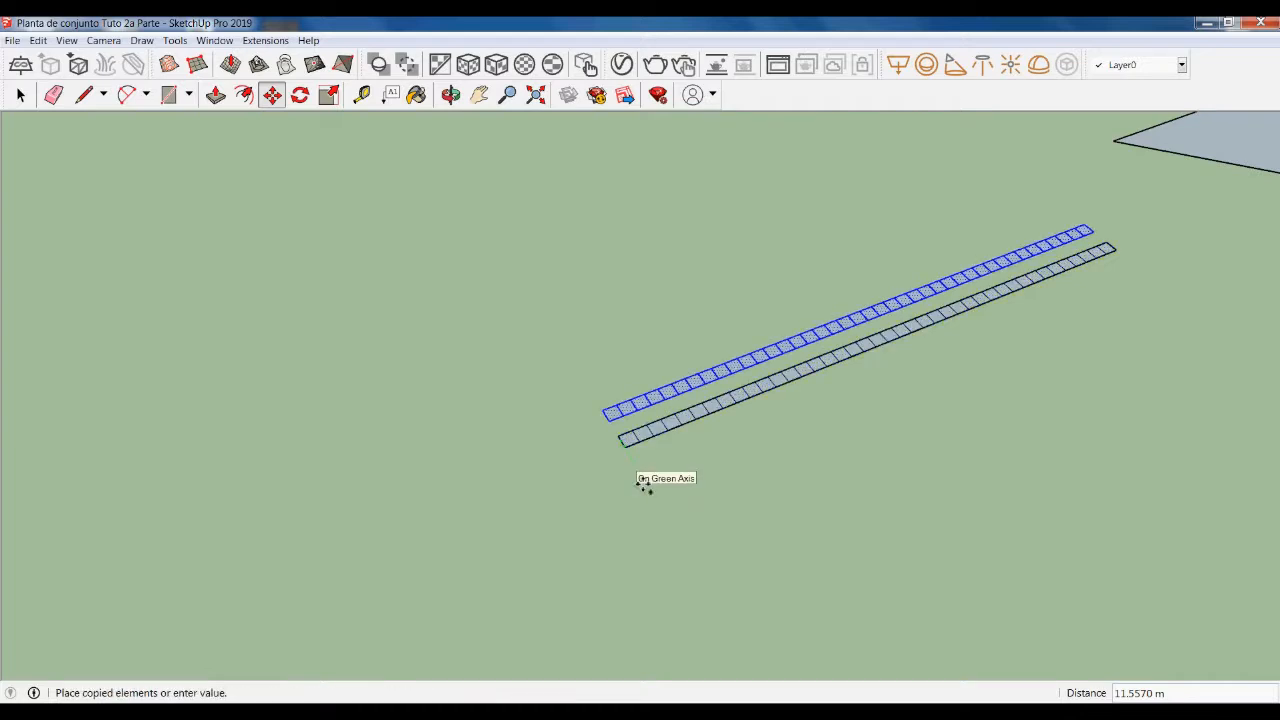
{"action": "key", "text": "Return"}
{"action": "type", "text": "*35"}
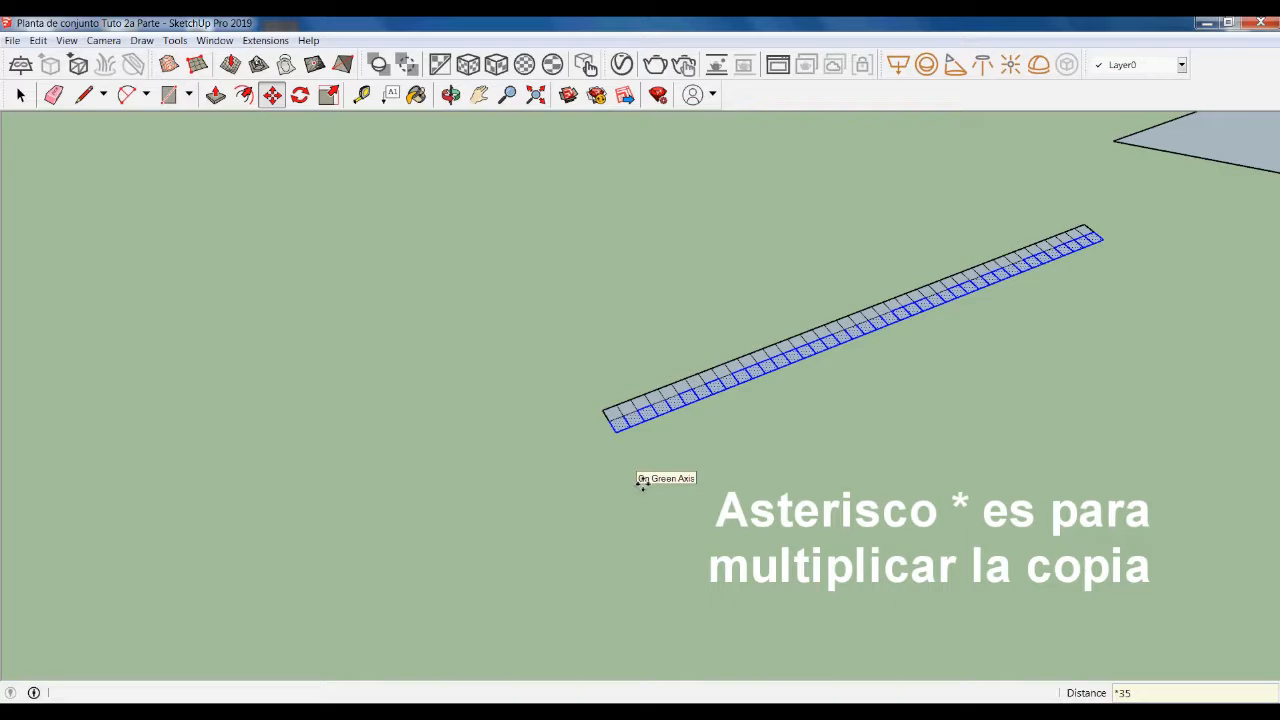
{"action": "key", "text": "Return"}
{"action": "scroll", "coordinate": [549, 394], "scroll_direction": "down", "scroll_amount": 4}
{"action": "key", "text": "space"}
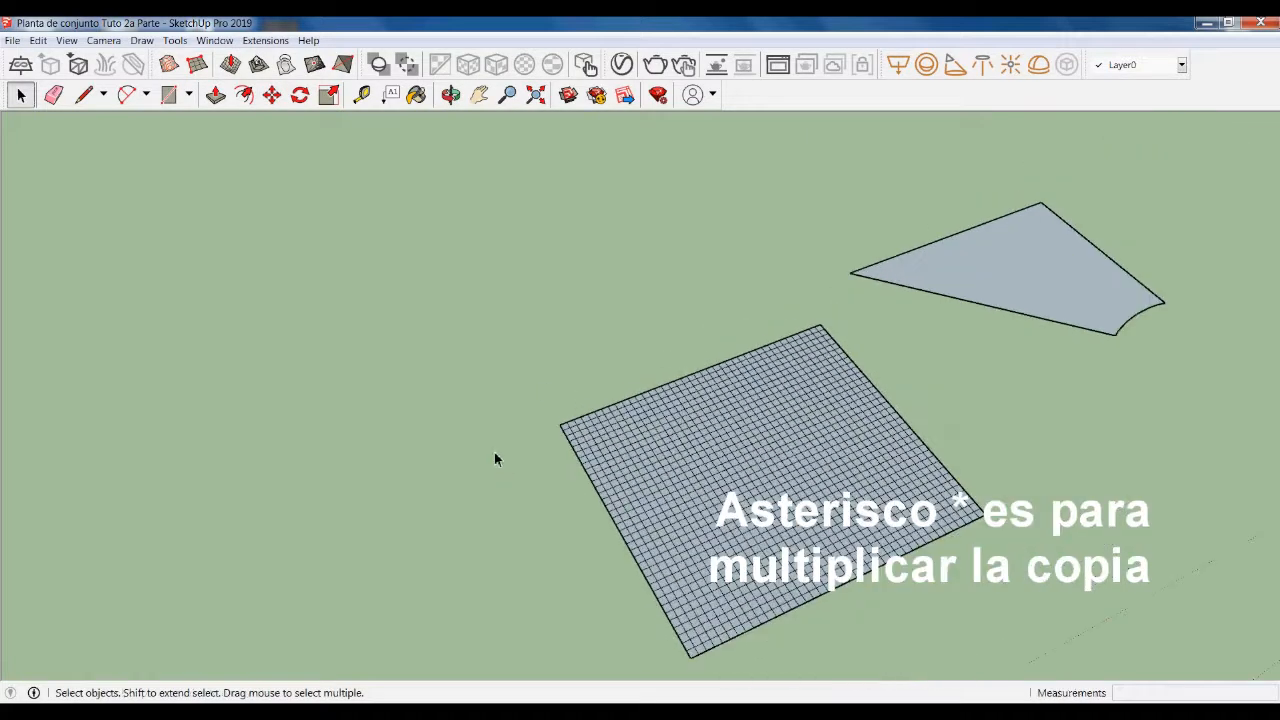
Delete the fill of the copied wedge-shaped face, keeping only its outline
{"action": "scroll", "coordinate": [494, 452], "scroll_direction": "down", "scroll_amount": 4}
{"action": "middle_click_drag", "start_coordinate": [1004, 470], "coordinate": [875, 529]}
{"action": "scroll", "coordinate": [812, 412], "scroll_direction": "up", "scroll_amount": 3}
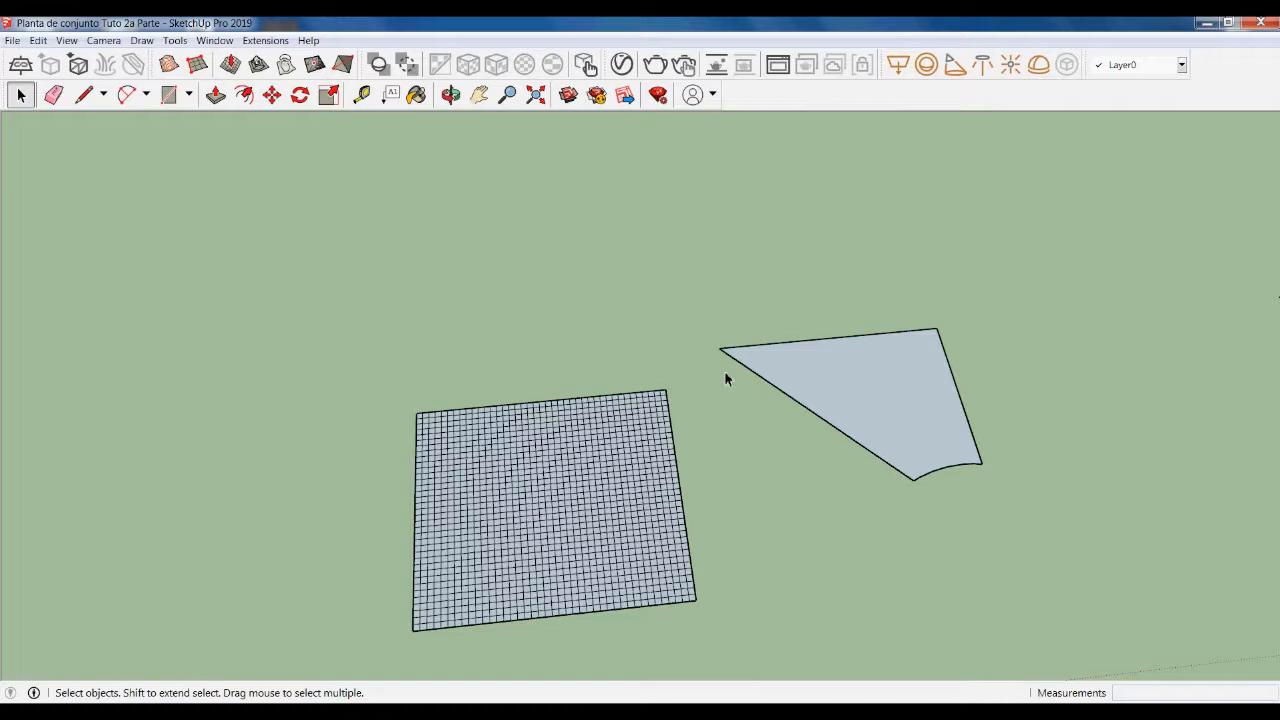
{"action": "left_click", "coordinate": [933, 406]}
{"action": "key", "text": "Delete"}
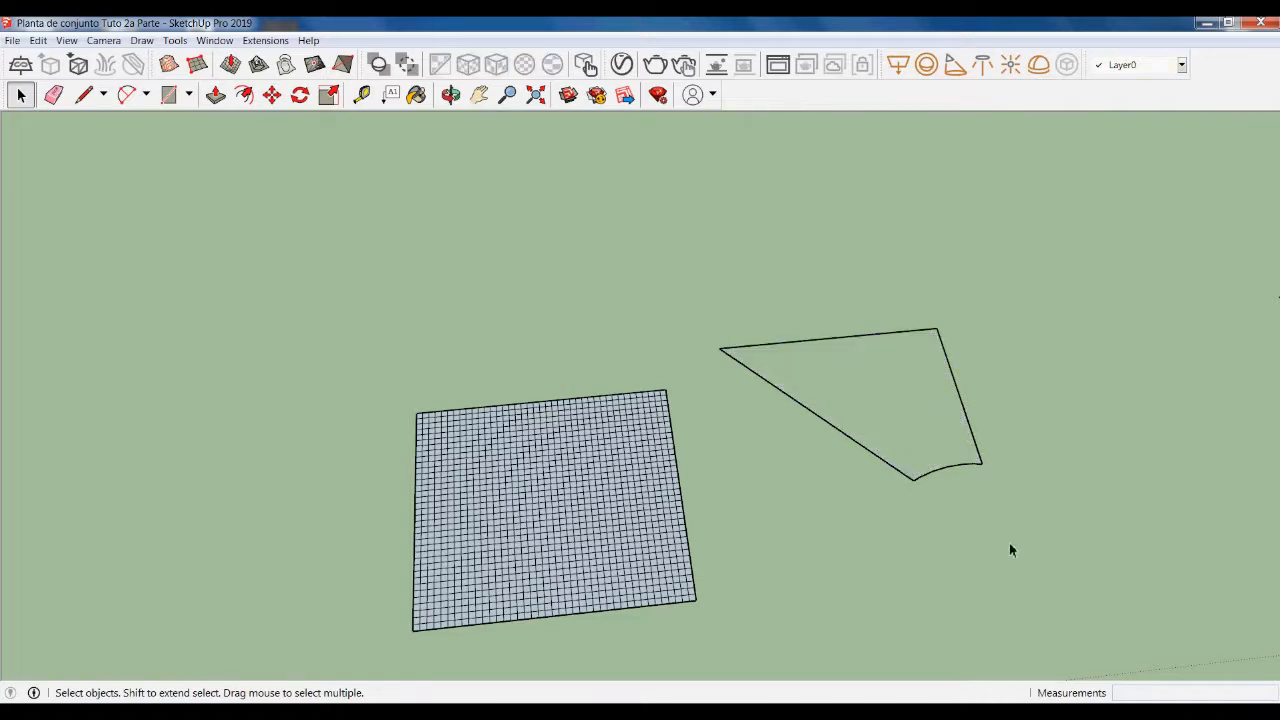
Move the whole wedge outline by its back corner onto the matching back corner of the grid
{"action": "triple_click", "coordinate": [978, 453]}
{"action": "scroll", "coordinate": [943, 343], "scroll_direction": "up", "scroll_amount": 3}
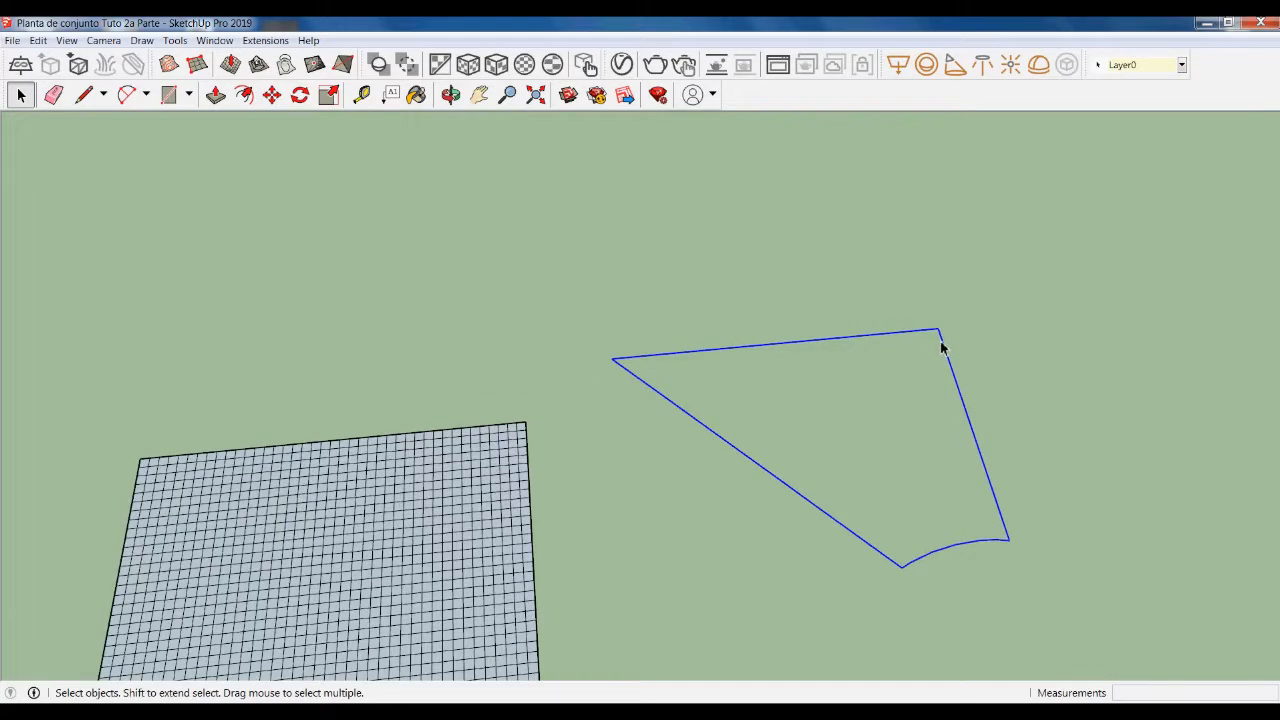
{"action": "key", "text": "m"}
{"action": "left_click", "coordinate": [952, 341]}
{"action": "scroll", "coordinate": [530, 440], "scroll_direction": "up", "scroll_amount": 1}
{"action": "left_click", "coordinate": [519, 426]}
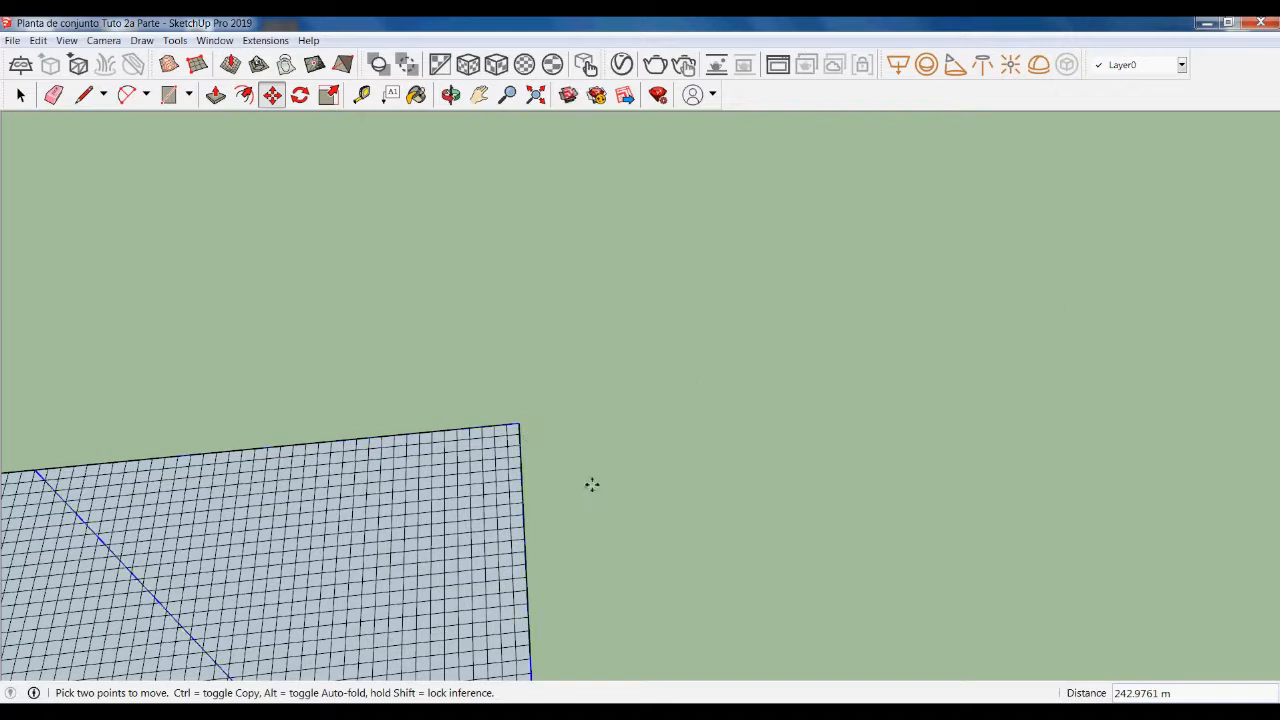
{"action": "key", "text": "space"}
Delete the large block of grid squares lying outside the wedge outline, on the side of its long diagonal
{"action": "scroll", "coordinate": [592, 485], "scroll_direction": "down", "scroll_amount": 5}
{"action": "middle_click_drag", "start_coordinate": [414, 540], "coordinate": [620, 665]}
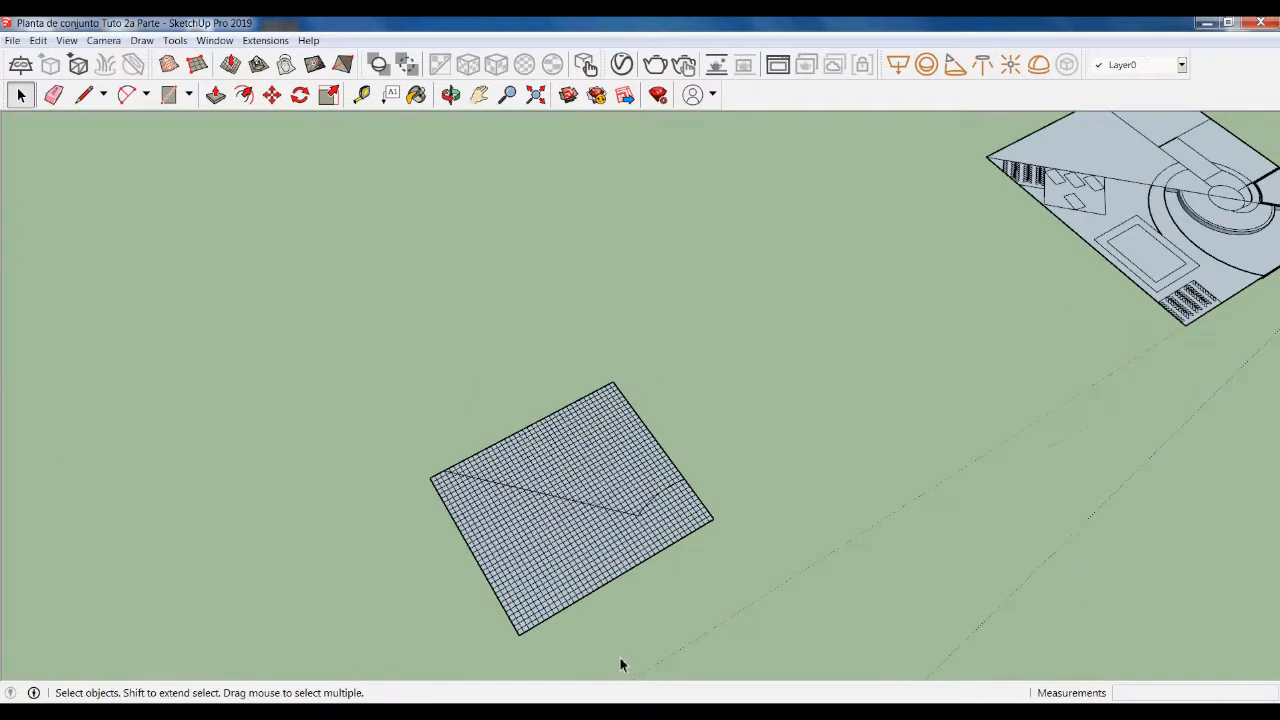
{"action": "left_click", "coordinate": [450, 518]}
{"action": "scroll", "coordinate": [646, 605], "scroll_direction": "up", "scroll_amount": 2}
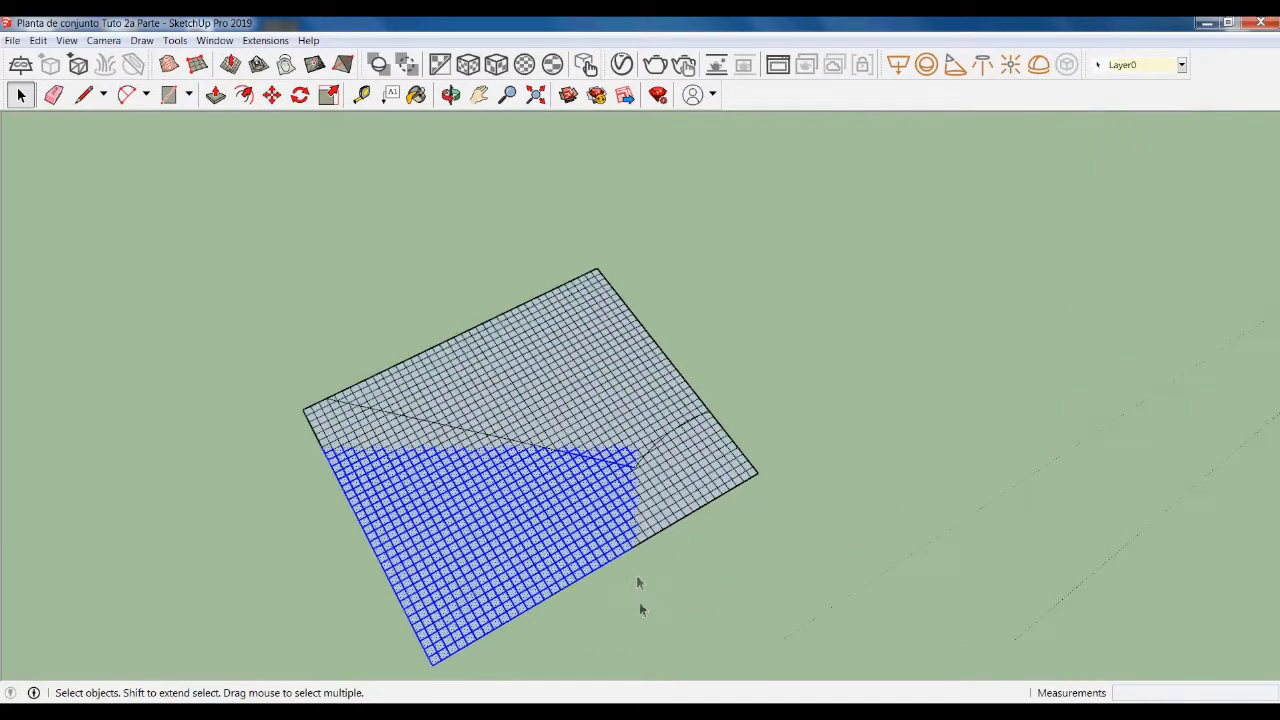
{"action": "left_click", "coordinate": [543, 662]}
{"action": "left_click", "coordinate": [385, 553]}
{"action": "key", "text": "Delete"}
Delete the small detached cluster of squares left over at the removed corner of the grid
{"action": "scroll", "coordinate": [538, 455], "scroll_direction": "down", "scroll_amount": 1}
{"action": "scroll", "coordinate": [509, 657], "scroll_direction": "up", "scroll_amount": 2}
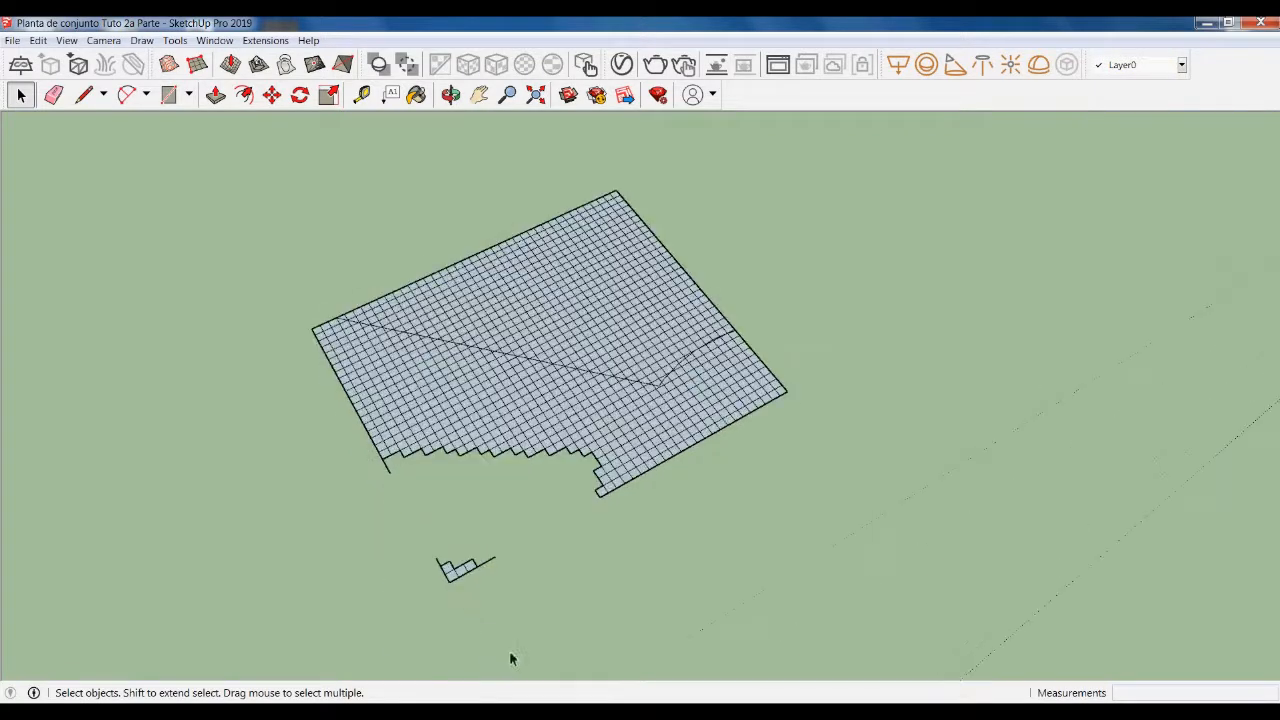
{"action": "left_click", "coordinate": [455, 566]}
{"action": "key", "text": "Delete"}
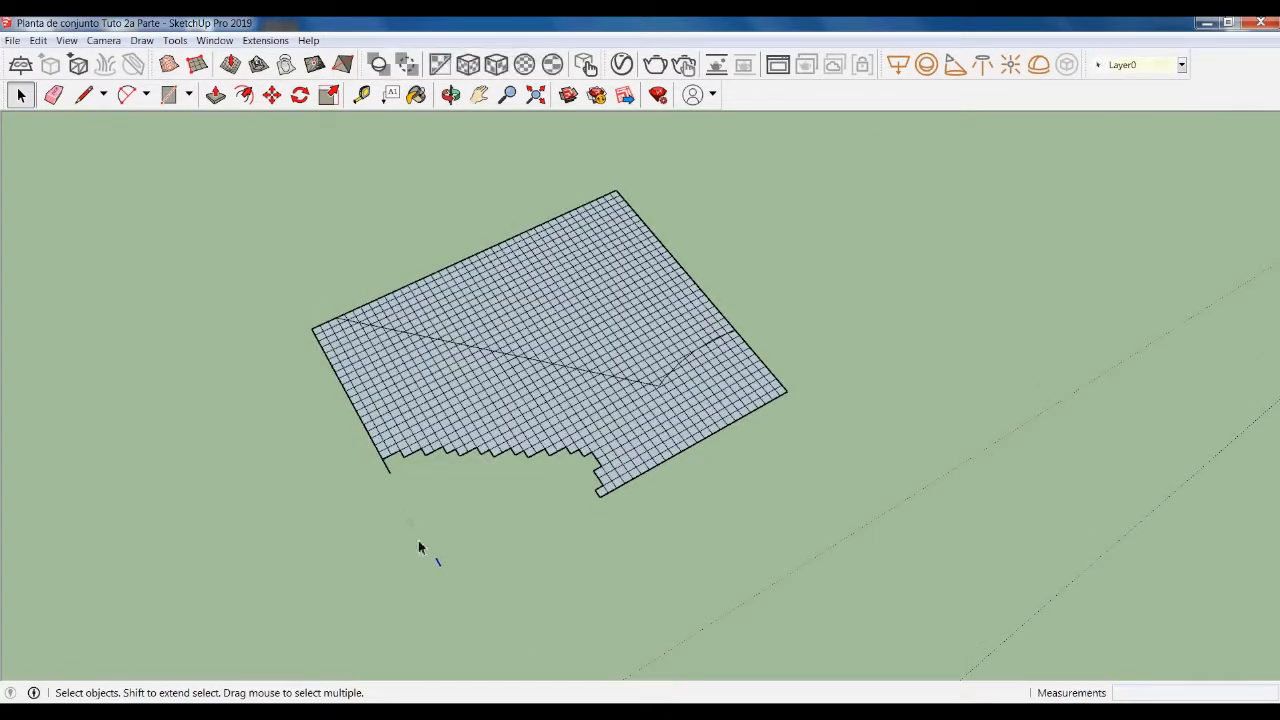
Delete the next band of outer squares along the stepped cut, bringing the grid's edge closer to the wedge's diagonal
{"action": "left_click", "coordinate": [395, 430]}
{"action": "key", "text": "Delete"}
{"action": "scroll", "coordinate": [676, 493], "scroll_direction": "up", "scroll_amount": 3}
{"action": "left_click", "coordinate": [521, 414]}
{"action": "key", "text": "Delete"}
{"action": "left_click", "coordinate": [346, 396]}
{"action": "key", "text": "Delete"}
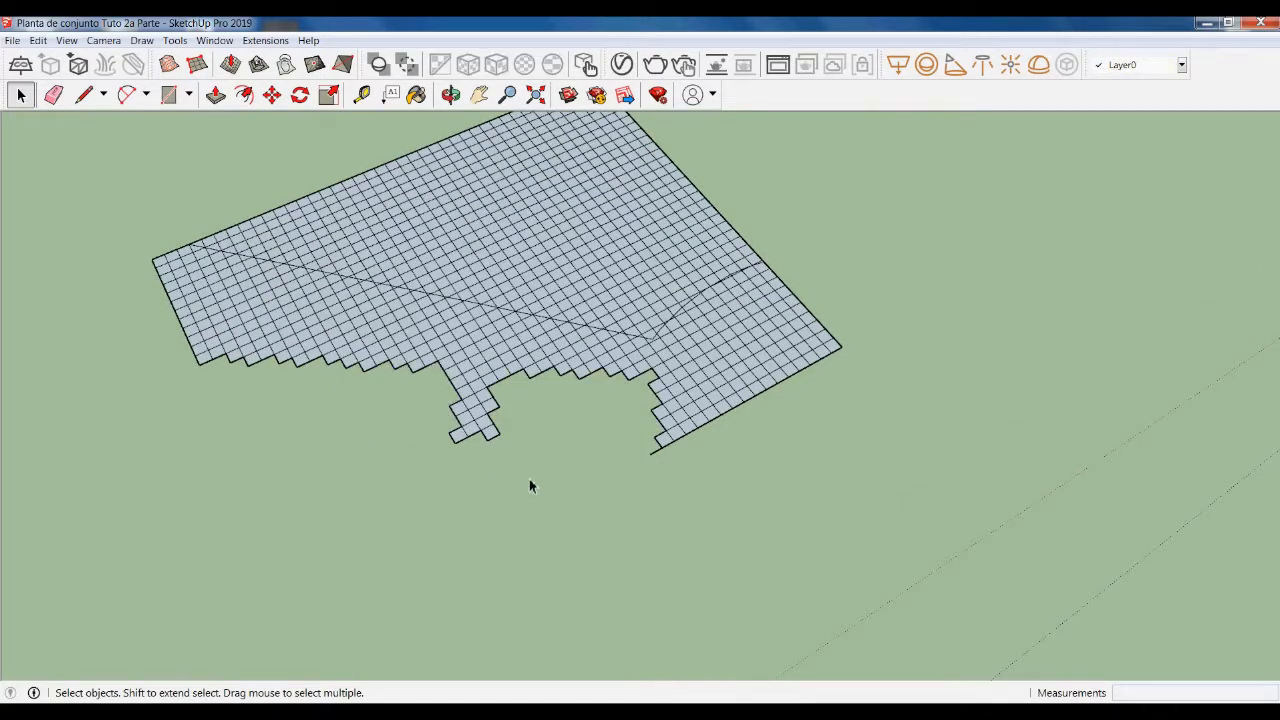
Delete three more groups of squares outside the diagonal, from its middle toward the wedge's sharp tip
{"action": "left_click", "coordinate": [450, 346]}
{"action": "key", "text": "Delete"}
{"action": "left_click", "coordinate": [305, 345]}
{"action": "key", "text": "Delete"}
{"action": "left_click", "coordinate": [175, 328]}
{"action": "key", "text": "Delete"}
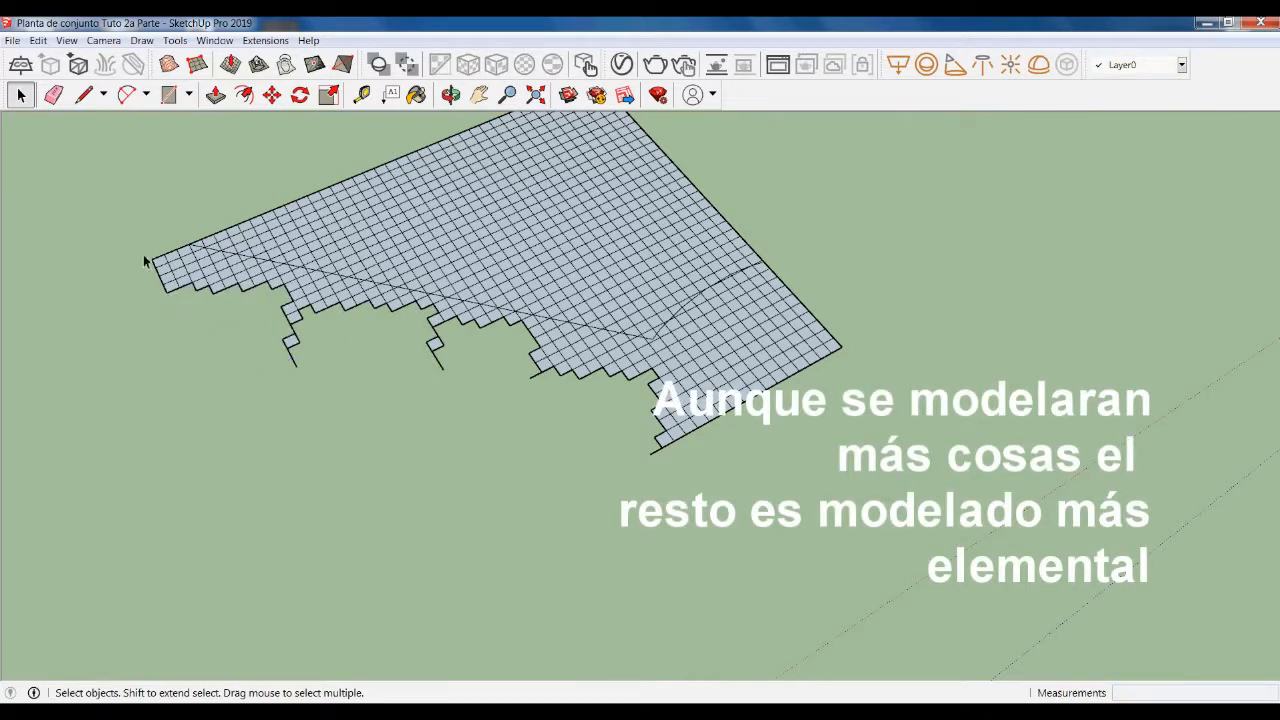
Delete the squares hanging outside the diagonal right beside the wedge's sharp tip
{"action": "scroll", "coordinate": [205, 285], "scroll_direction": "up", "scroll_amount": 5}
{"action": "left_click", "coordinate": [217, 301]}
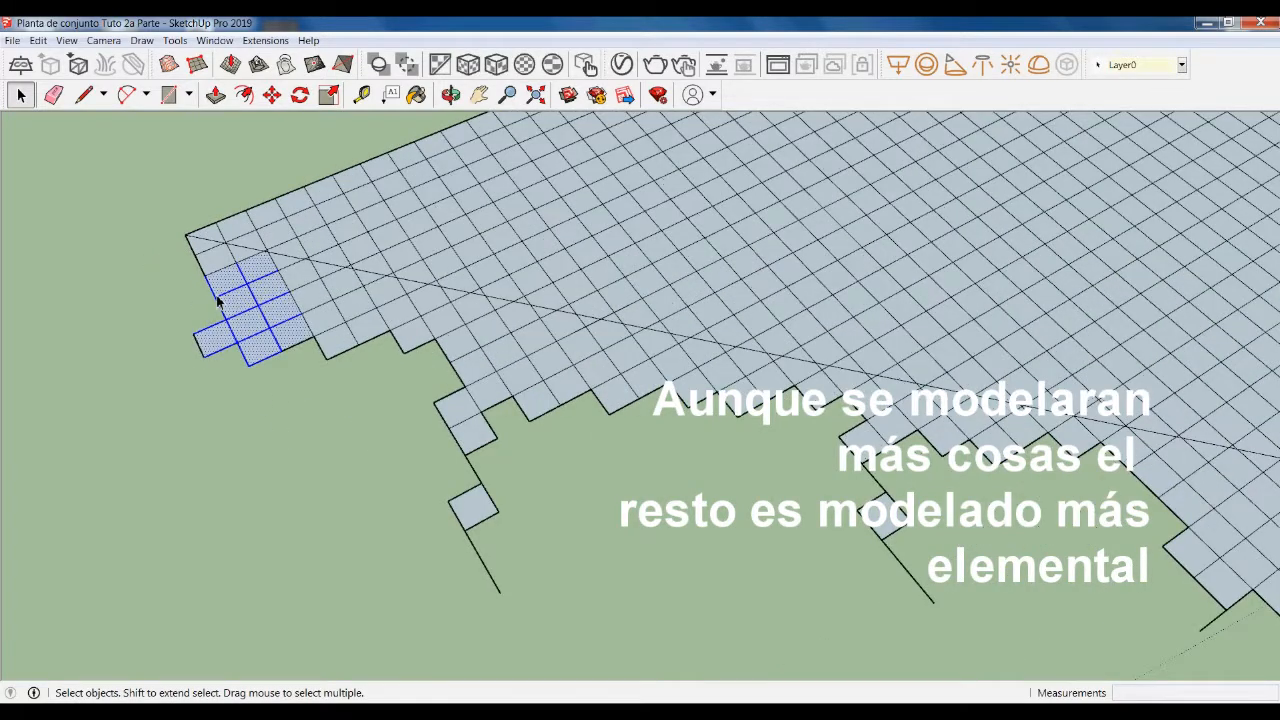
{"action": "key", "text": "Delete"}
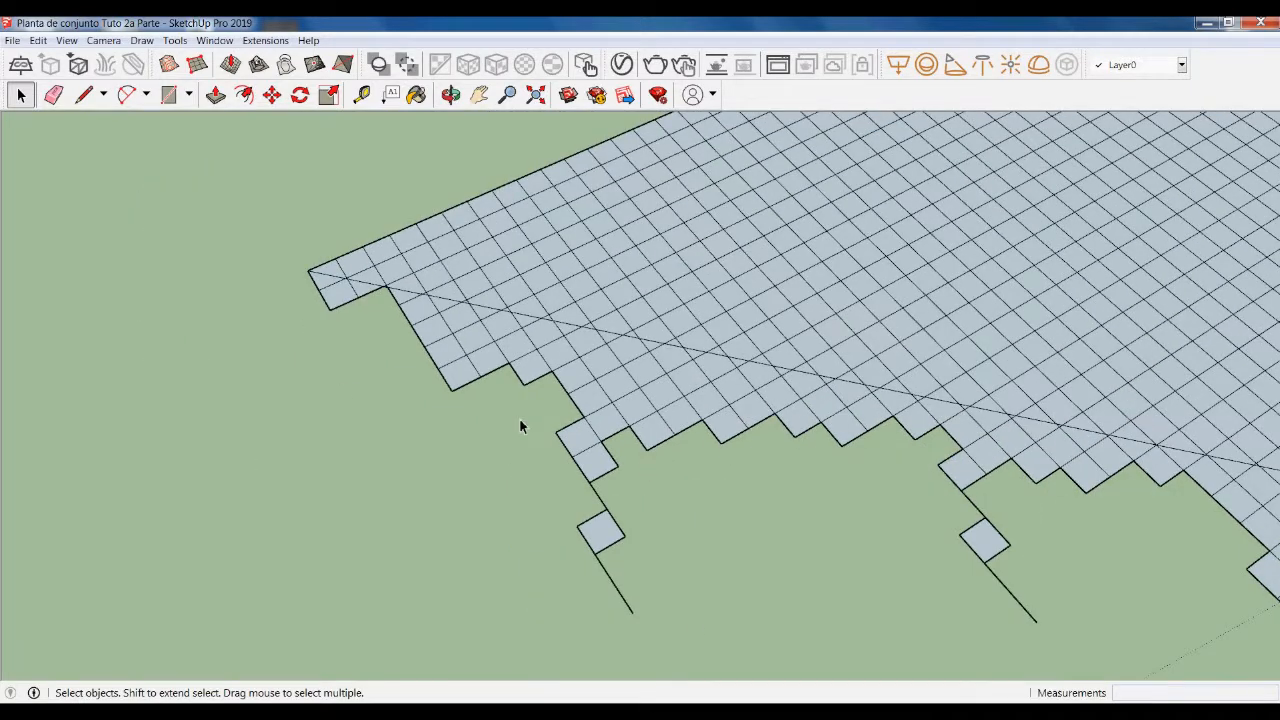
{"action": "key", "text": "Delete"}
Delete the overhanging squares and loose edges outside the diagonal a few cells in from the sharp tip
{"action": "left_click_drag", "start_coordinate": [662, 490], "coordinate": [551, 292]}
{"action": "scroll", "coordinate": [620, 380], "scroll_direction": "up", "scroll_amount": 7}
{"action": "key", "text": "Delete"}
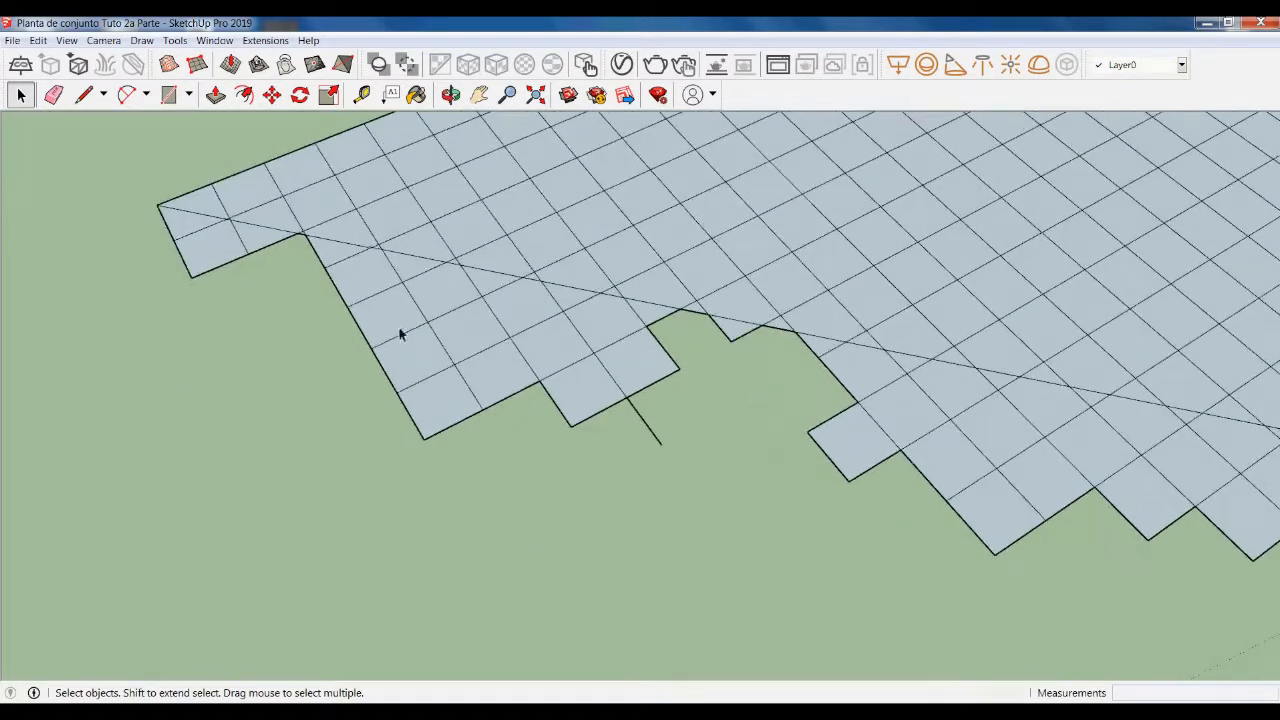
{"action": "left_click_drag", "start_coordinate": [350, 300], "coordinate": [480, 400]}
{"action": "key", "text": "Delete"}
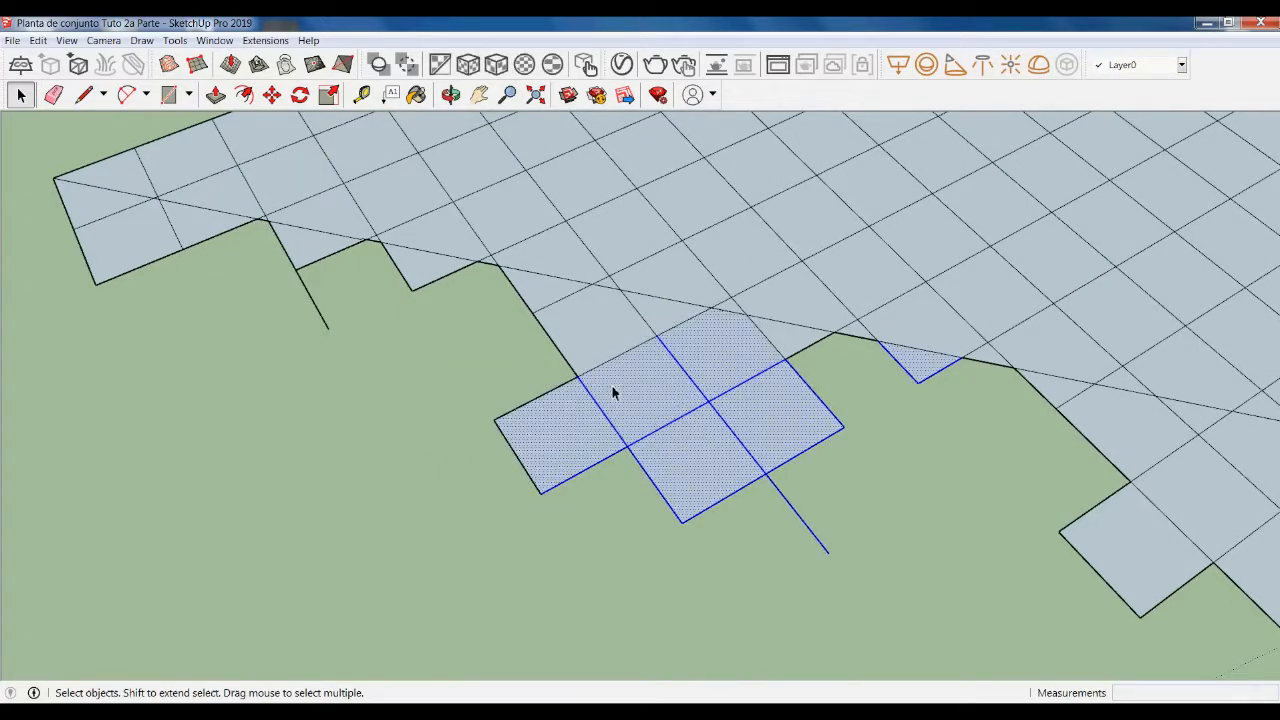
{"action": "key", "text": "Delete"}
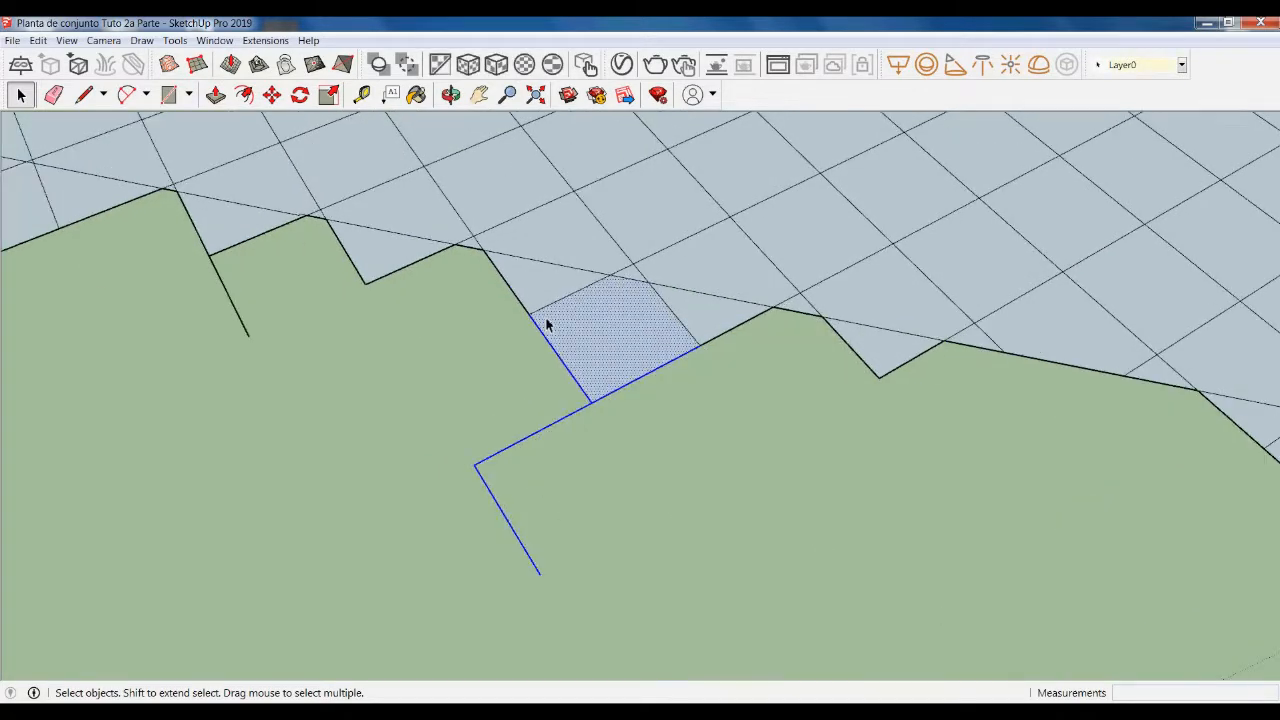
{"action": "key", "text": "Delete"}
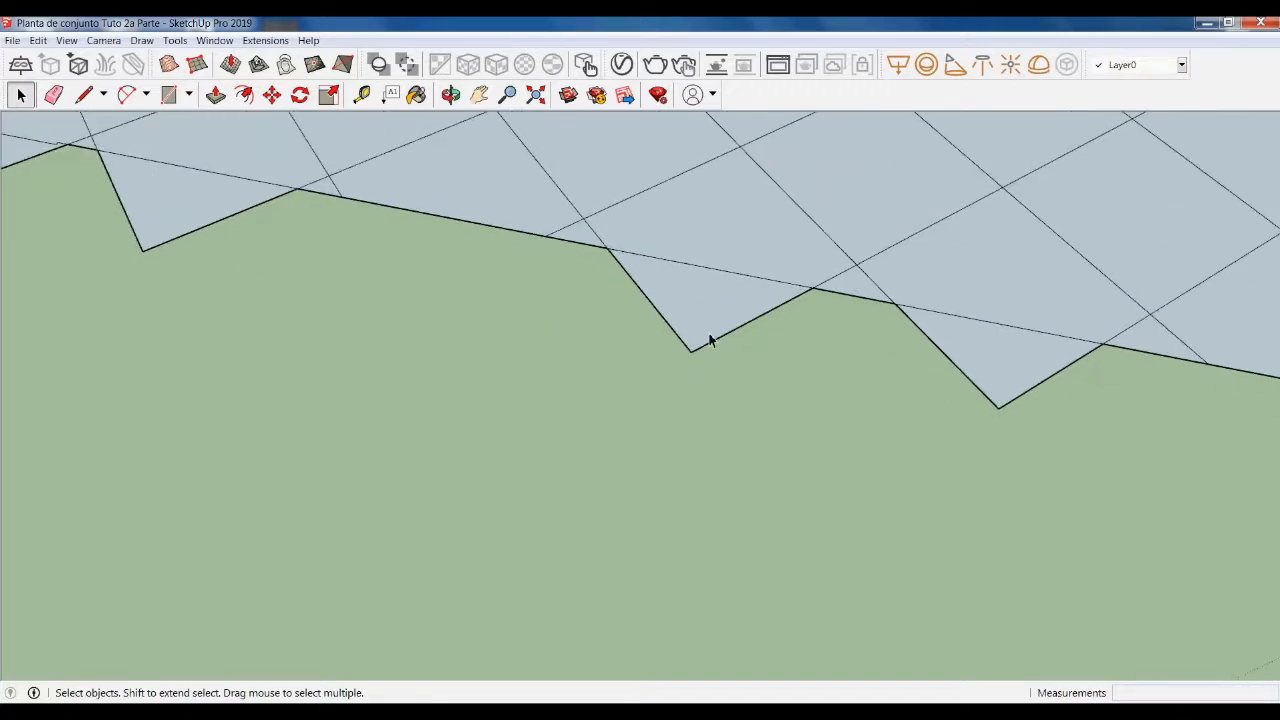
Delete the triangular offcuts and stray line ends outside the diagonal near the sharp tip, trimming the grid exactly to the outline
{"action": "left_click", "coordinate": [702, 348]}
{"action": "key", "text": "Delete"}
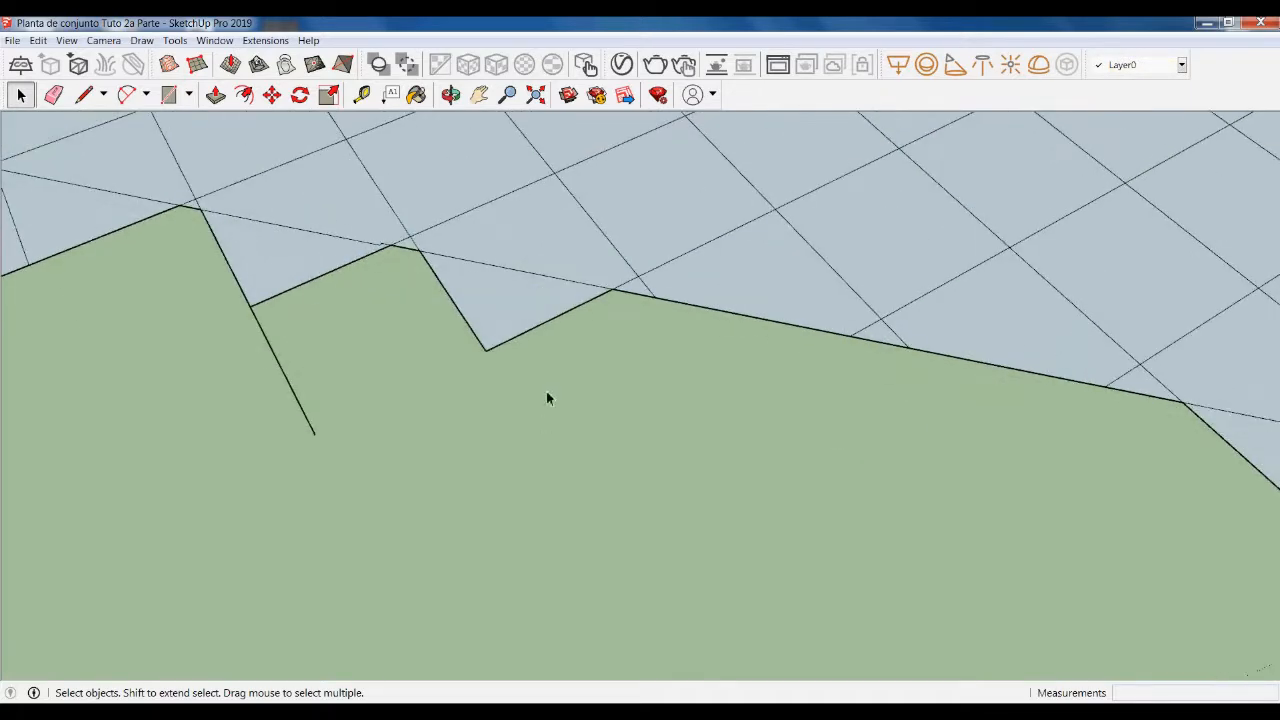
{"action": "left_click", "coordinate": [486, 345]}
{"action": "key", "text": "Delete"}
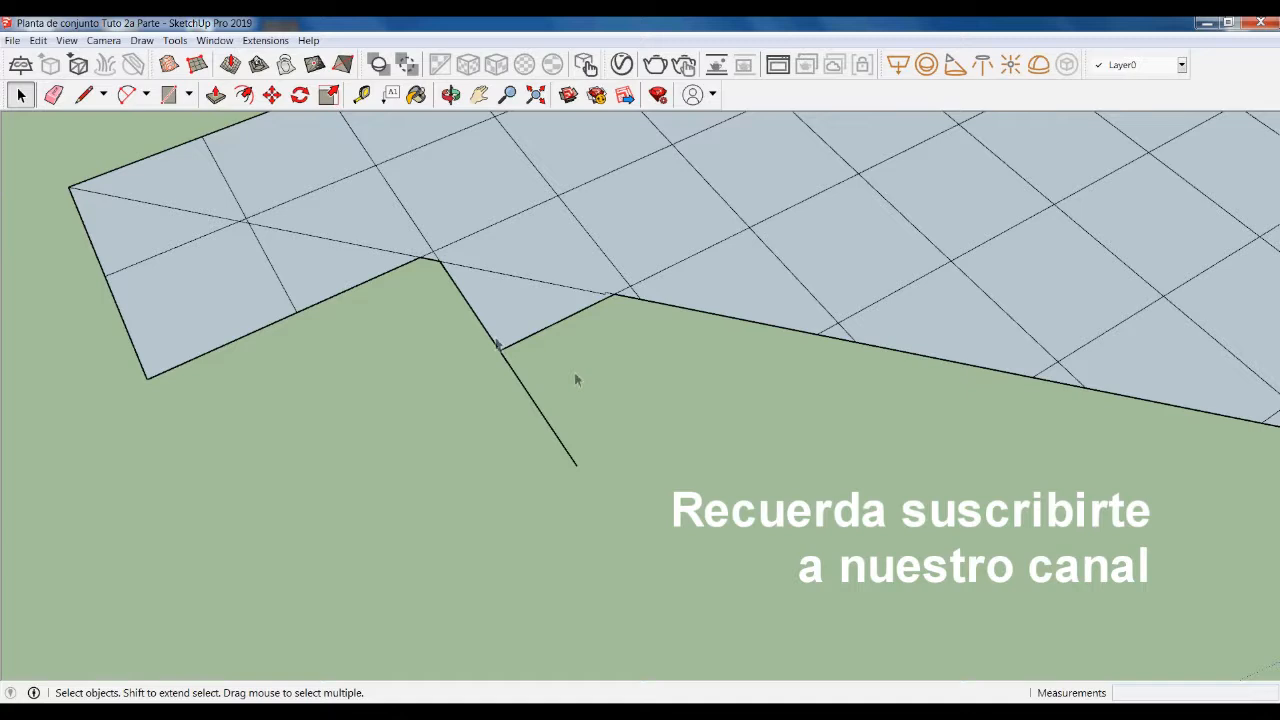
{"action": "left_click", "coordinate": [514, 380]}
{"action": "key", "text": "Delete"}
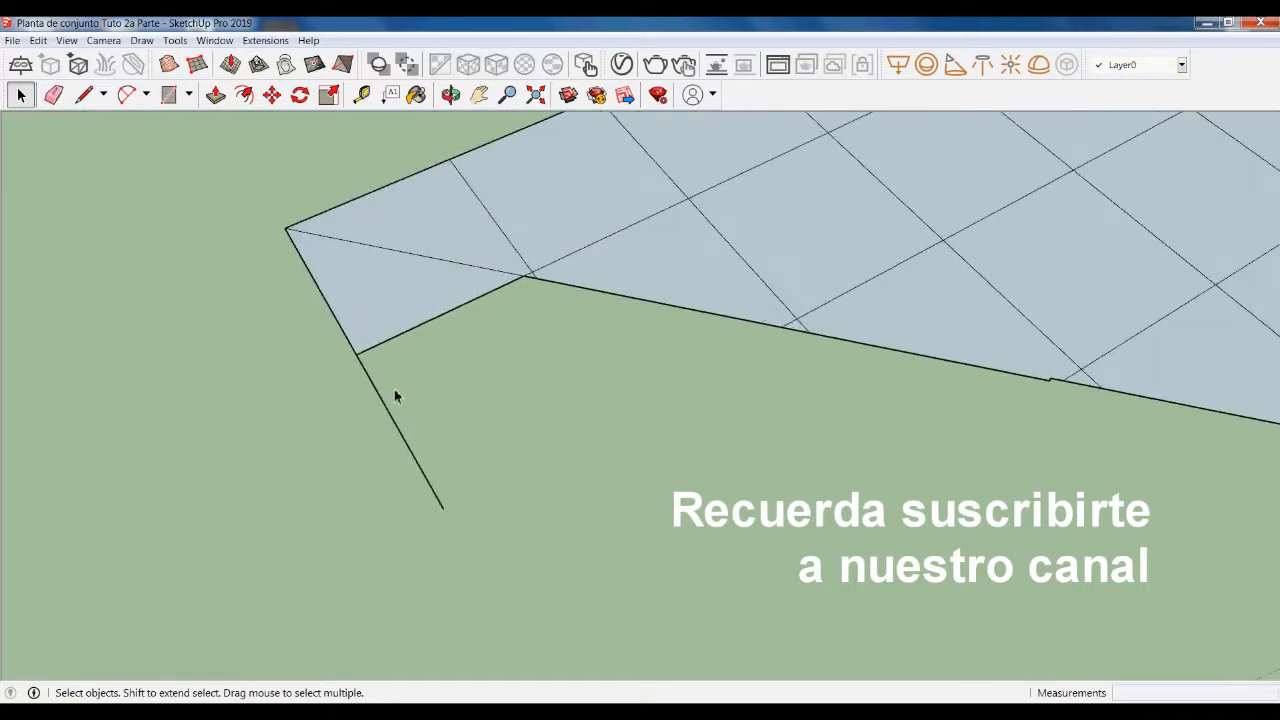
{"action": "left_click", "coordinate": [340, 315]}
{"action": "key", "text": "Delete"}
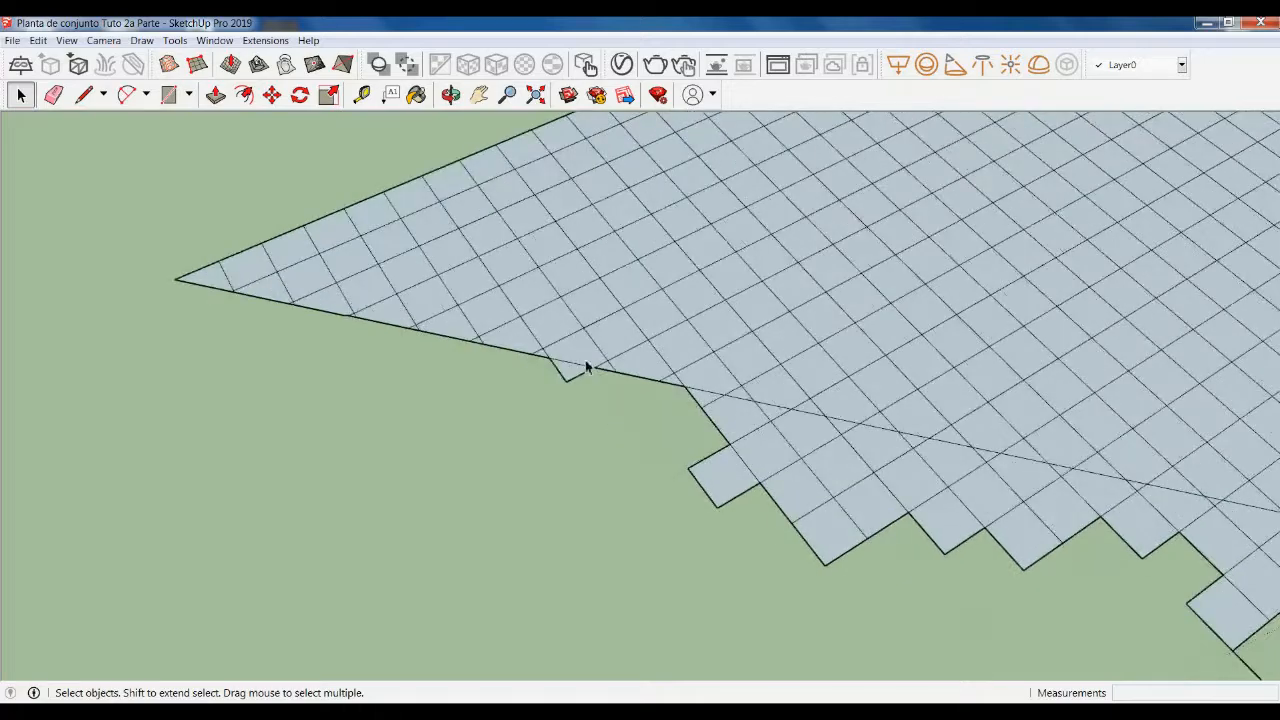
{"action": "scroll", "coordinate": [451, 366], "scroll_direction": "up", "scroll_amount": 4}
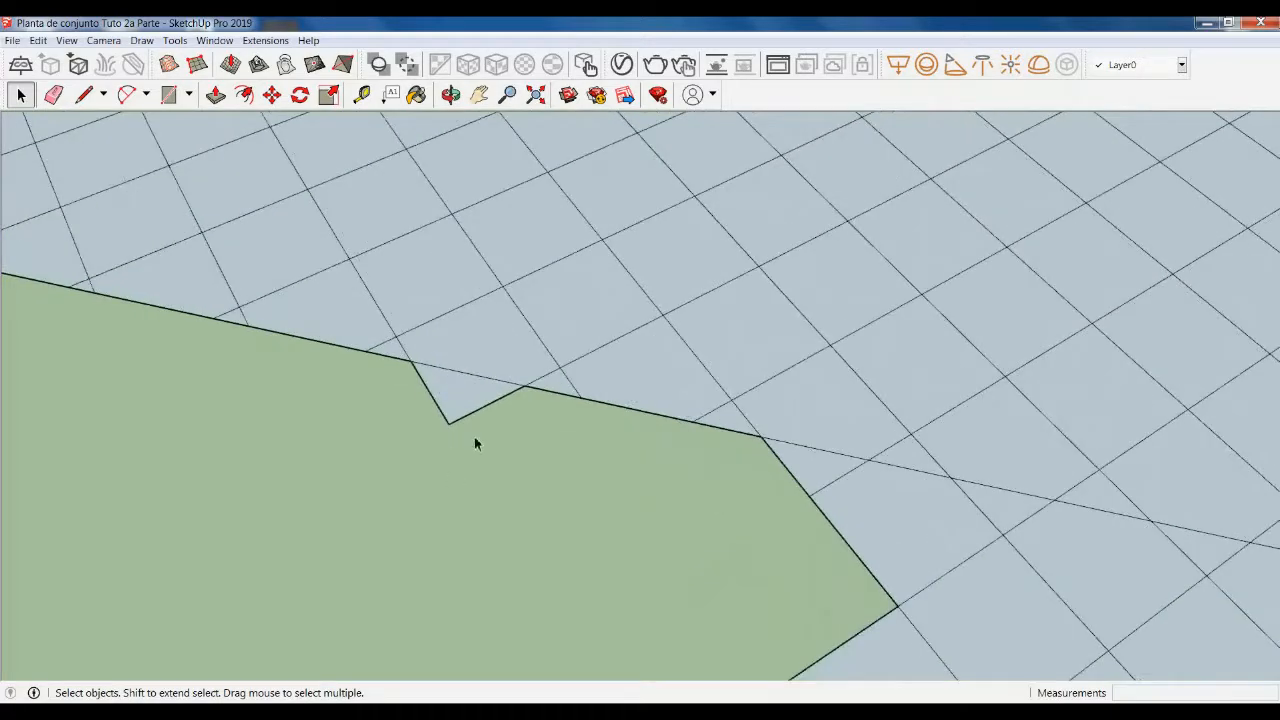
{"action": "left_click", "coordinate": [444, 392]}
{"action": "key", "text": "Delete"}
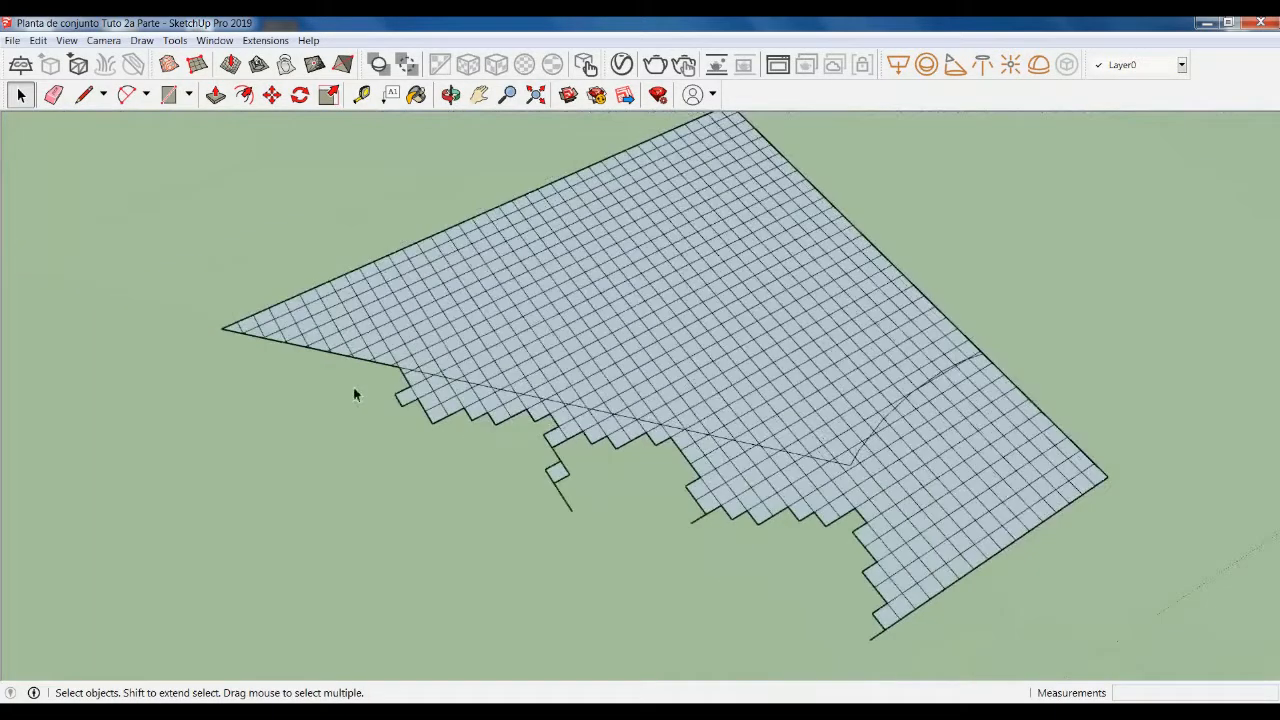
Delete the large blocks of squares outside the wedge's curved edge and around the corner where it meets the diagonal
{"action": "scroll", "coordinate": [353, 387], "scroll_direction": "down", "scroll_amount": 2}
{"action": "scroll", "coordinate": [877, 499], "scroll_direction": "up", "scroll_amount": 2}
{"action": "left_click_drag", "start_coordinate": [877, 499], "coordinate": [783, 314]}
{"action": "key", "text": "Delete"}
{"action": "scroll", "coordinate": [784, 330], "scroll_direction": "up", "scroll_amount": 2}
{"action": "left_click_drag", "start_coordinate": [812, 574], "coordinate": [700, 353]}
{"action": "key", "text": "Delete"}
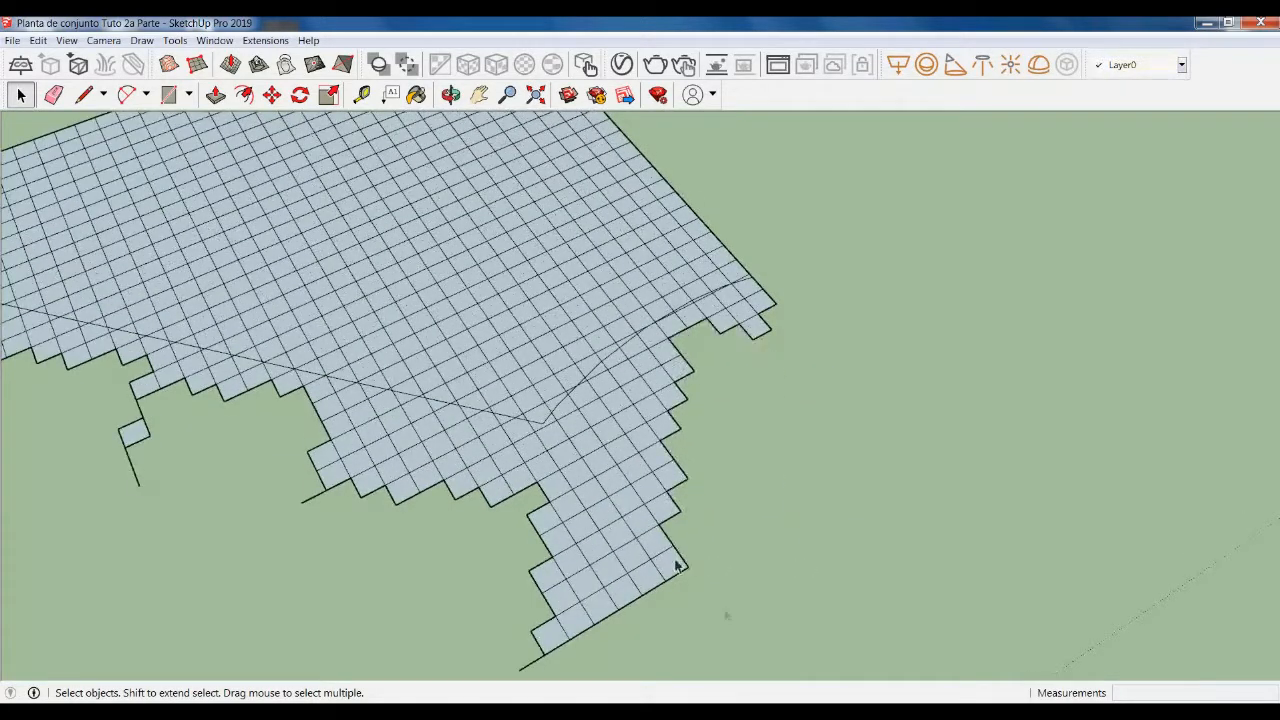
{"action": "left_click_drag", "start_coordinate": [575, 551], "coordinate": [506, 471]}
{"action": "key", "text": "Delete"}
{"action": "scroll", "coordinate": [666, 477], "scroll_direction": "up", "scroll_amount": 2}
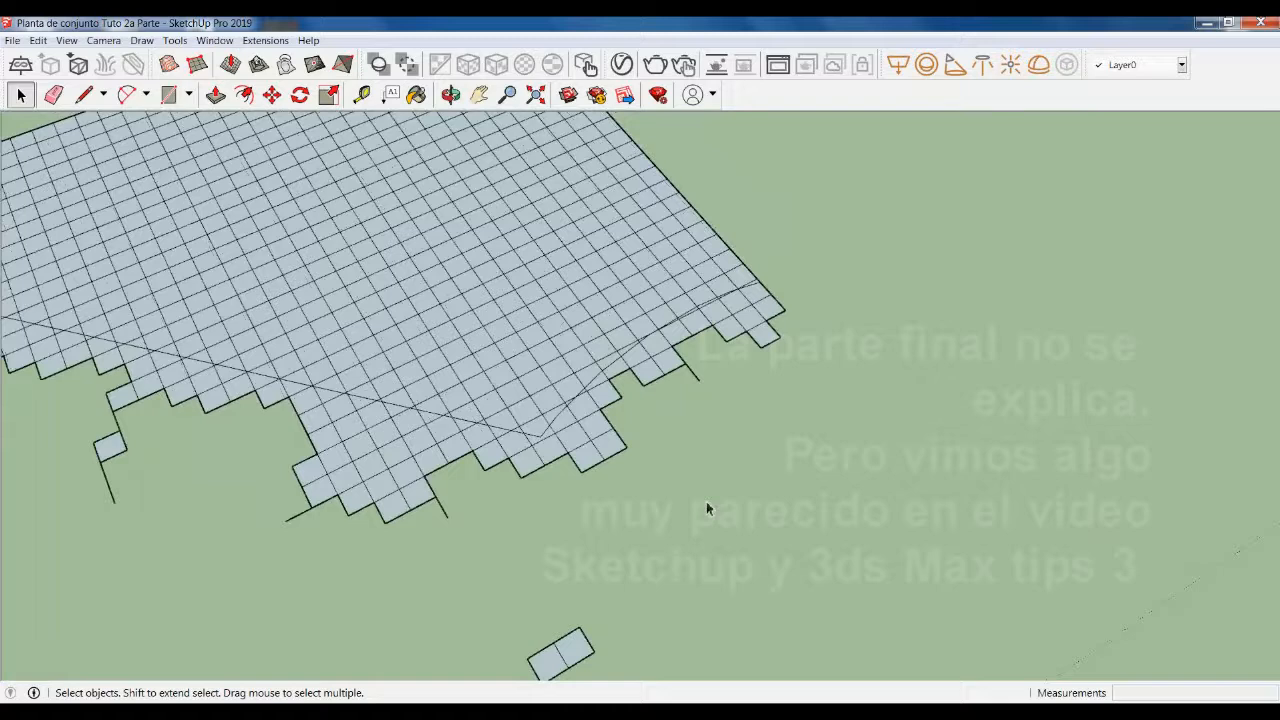
Delete the squares and edges outside the curve where it reaches the grid's straight outer side
{"action": "scroll", "coordinate": [706, 501], "scroll_direction": "up", "scroll_amount": 4}
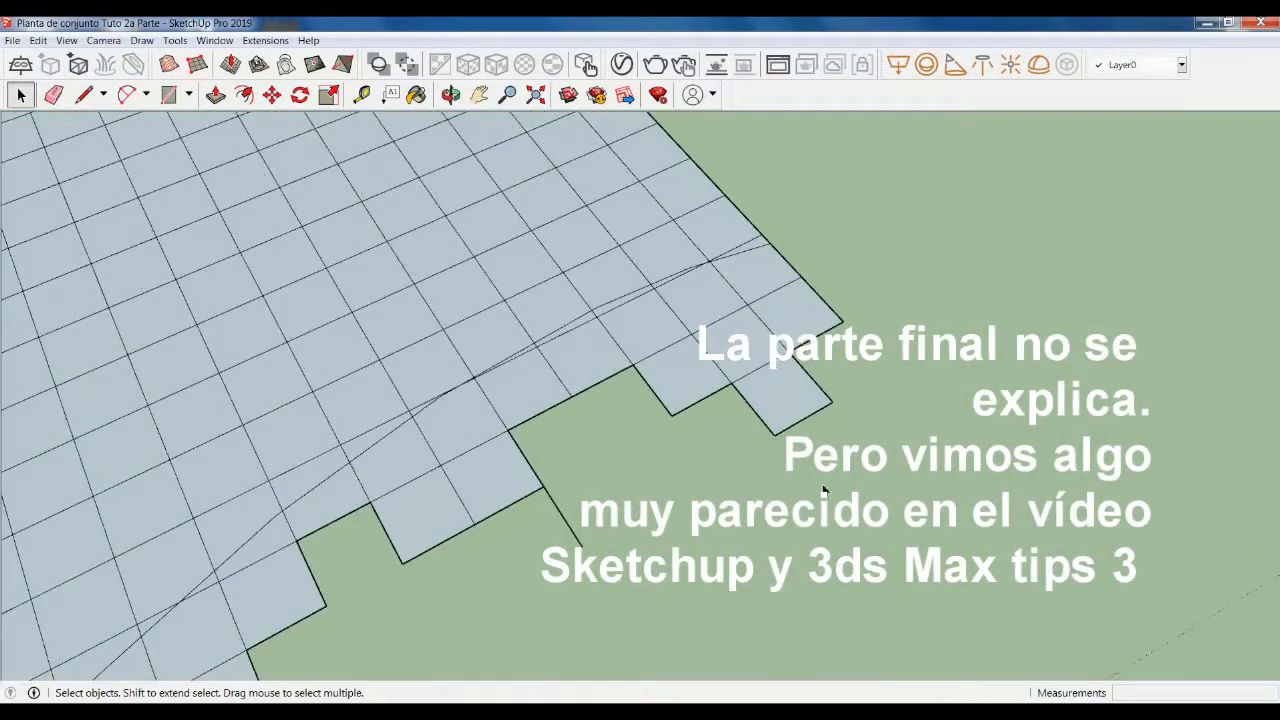
{"action": "scroll", "coordinate": [700, 310], "scroll_direction": "up", "scroll_amount": 4}
{"action": "scroll", "coordinate": [705, 311], "scroll_direction": "up", "scroll_amount": 1}
{"action": "left_click", "coordinate": [681, 264]}
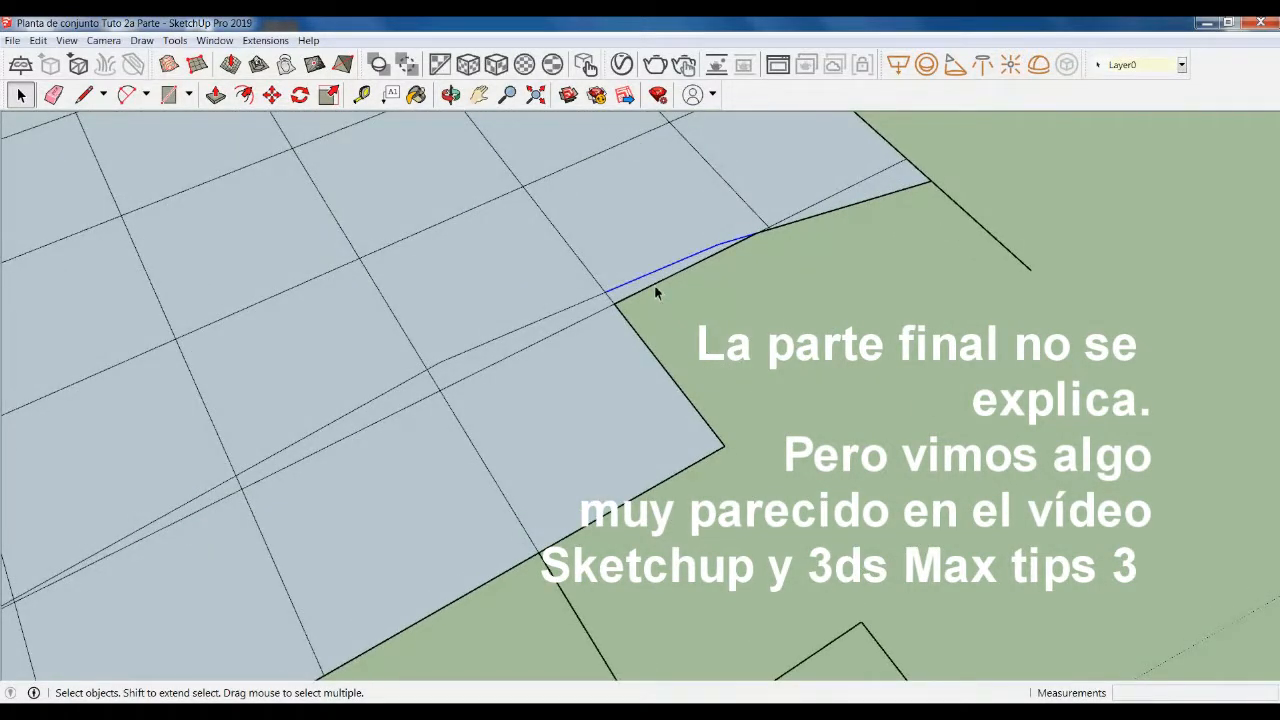
{"action": "left_click", "coordinate": [657, 288]}
{"action": "scroll", "coordinate": [866, 235], "scroll_direction": "down", "scroll_amount": 4}
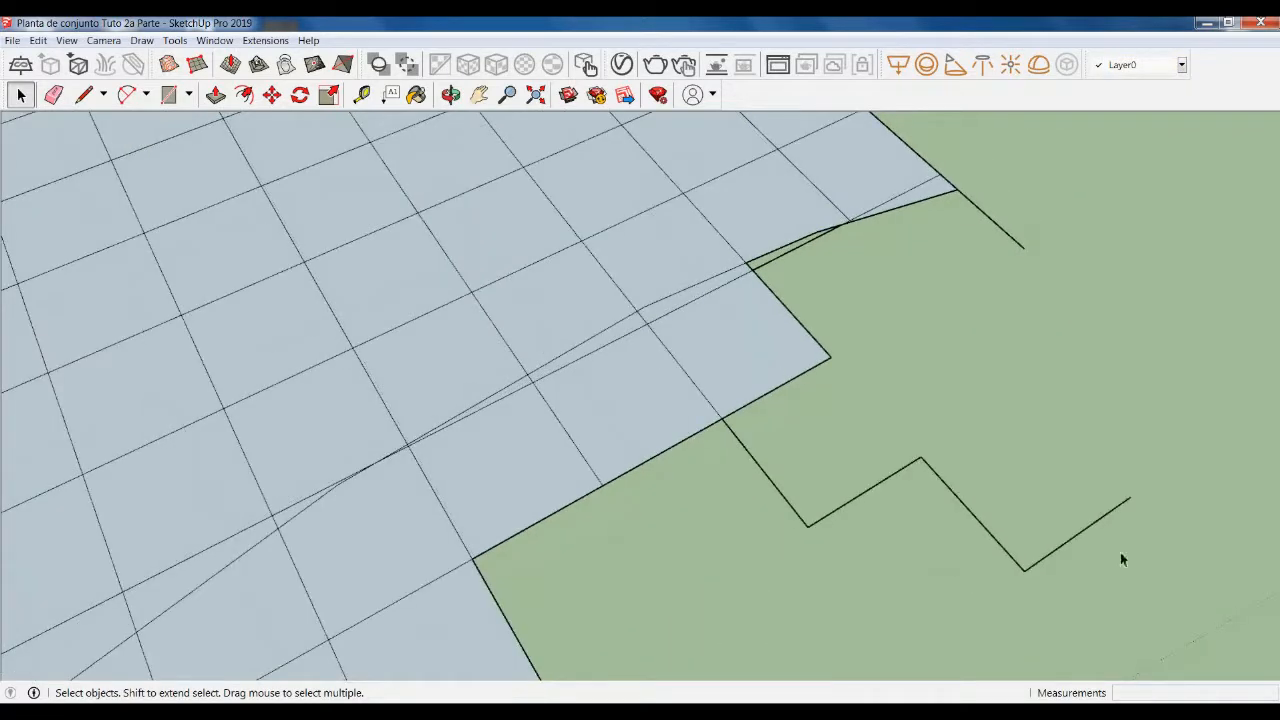
{"action": "left_click_drag", "start_coordinate": [743, 430], "coordinate": [708, 346]}
{"action": "key", "text": "Delete"}
Delete the thin slivers between the curve and the adjacent grid line near the curve's outer end
{"action": "scroll", "coordinate": [685, 303], "scroll_direction": "up", "scroll_amount": 5}
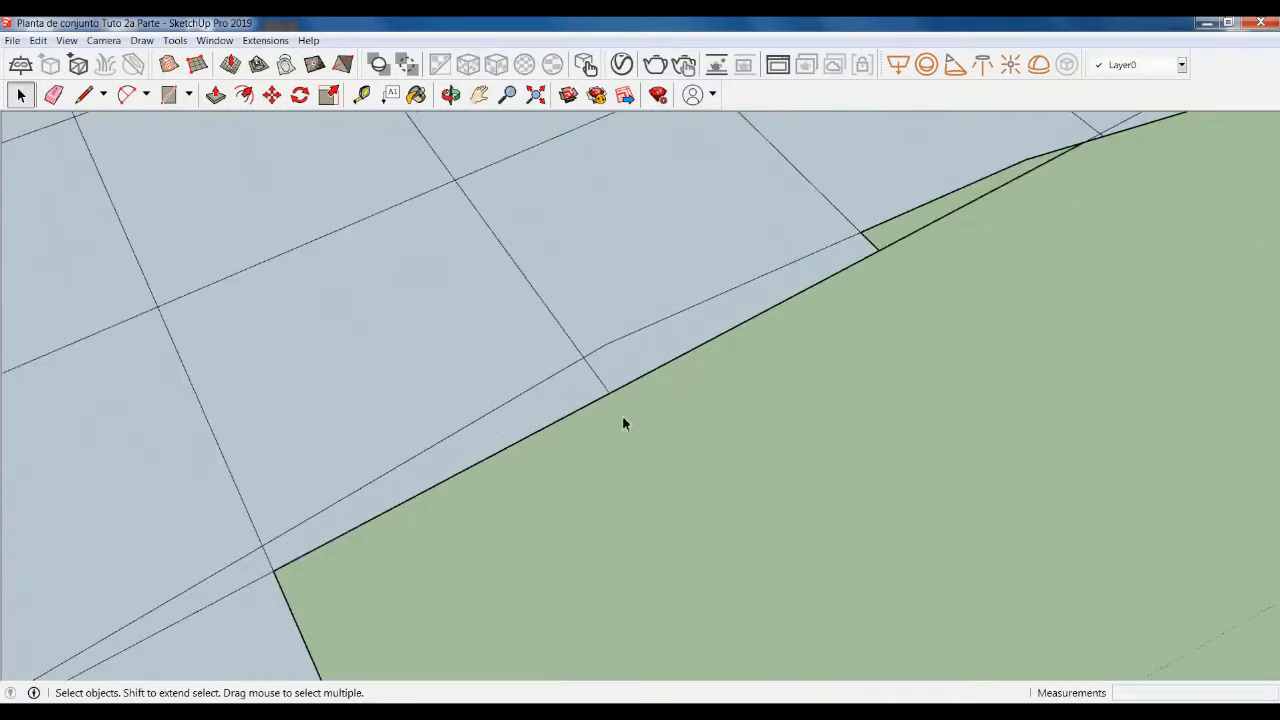
{"action": "left_click_drag", "start_coordinate": [631, 420], "coordinate": [590, 387]}
{"action": "key", "text": "Delete"}
{"action": "scroll", "coordinate": [632, 420], "scroll_direction": "down", "scroll_amount": 2}
{"action": "scroll", "coordinate": [826, 242], "scroll_direction": "up", "scroll_amount": 5}
{"action": "left_click_drag", "start_coordinate": [775, 445], "coordinate": [730, 416]}
{"action": "key", "text": "Delete"}
Delete the protruding squares outside the middle stretch of the curve
{"action": "scroll", "coordinate": [555, 410], "scroll_direction": "down", "scroll_amount": 6}
{"action": "scroll", "coordinate": [932, 216], "scroll_direction": "up", "scroll_amount": 3}
{"action": "left_click_drag", "start_coordinate": [1000, 500], "coordinate": [970, 416]}
{"action": "key", "text": "Delete"}
{"action": "scroll", "coordinate": [917, 256], "scroll_direction": "down", "scroll_amount": 3}
{"action": "scroll", "coordinate": [823, 466], "scroll_direction": "up", "scroll_amount": 3}
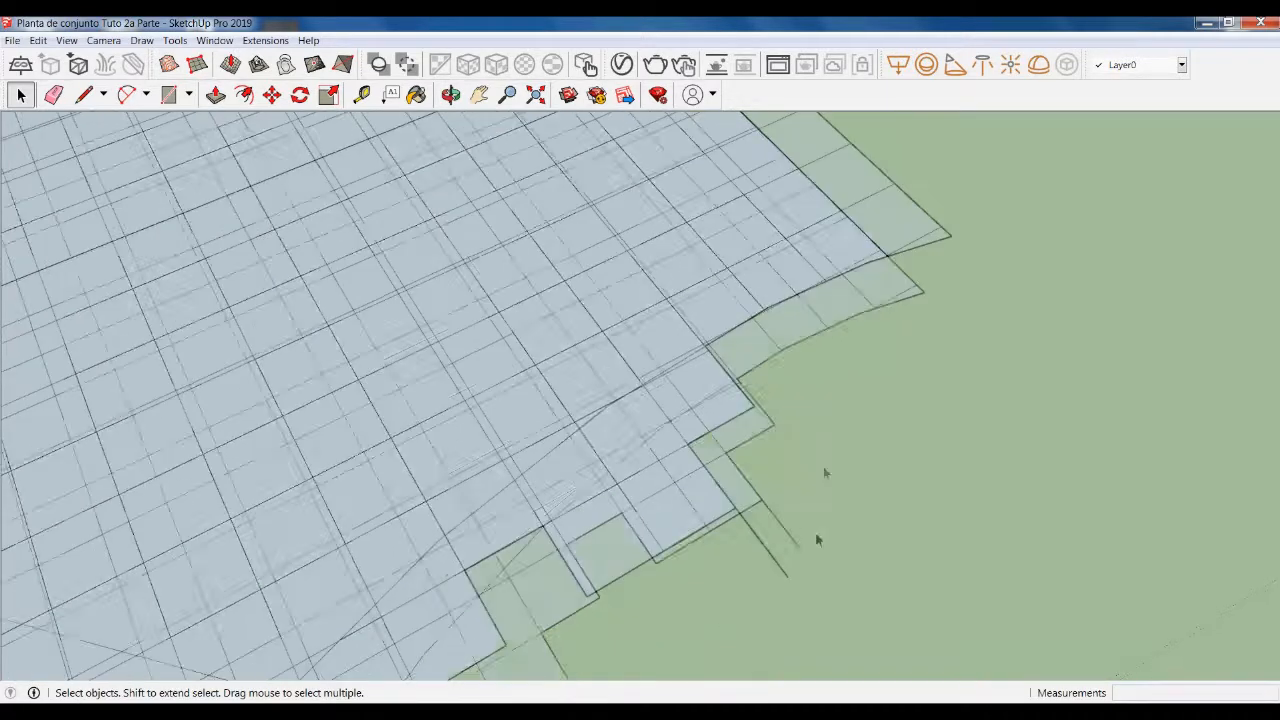
{"action": "left_click_drag", "start_coordinate": [789, 592], "coordinate": [651, 443]}
{"action": "key", "text": "Delete"}
Delete the stray edge and tiny offcuts remaining along the middle of the curve
{"action": "scroll", "coordinate": [677, 371], "scroll_direction": "up", "scroll_amount": 5}
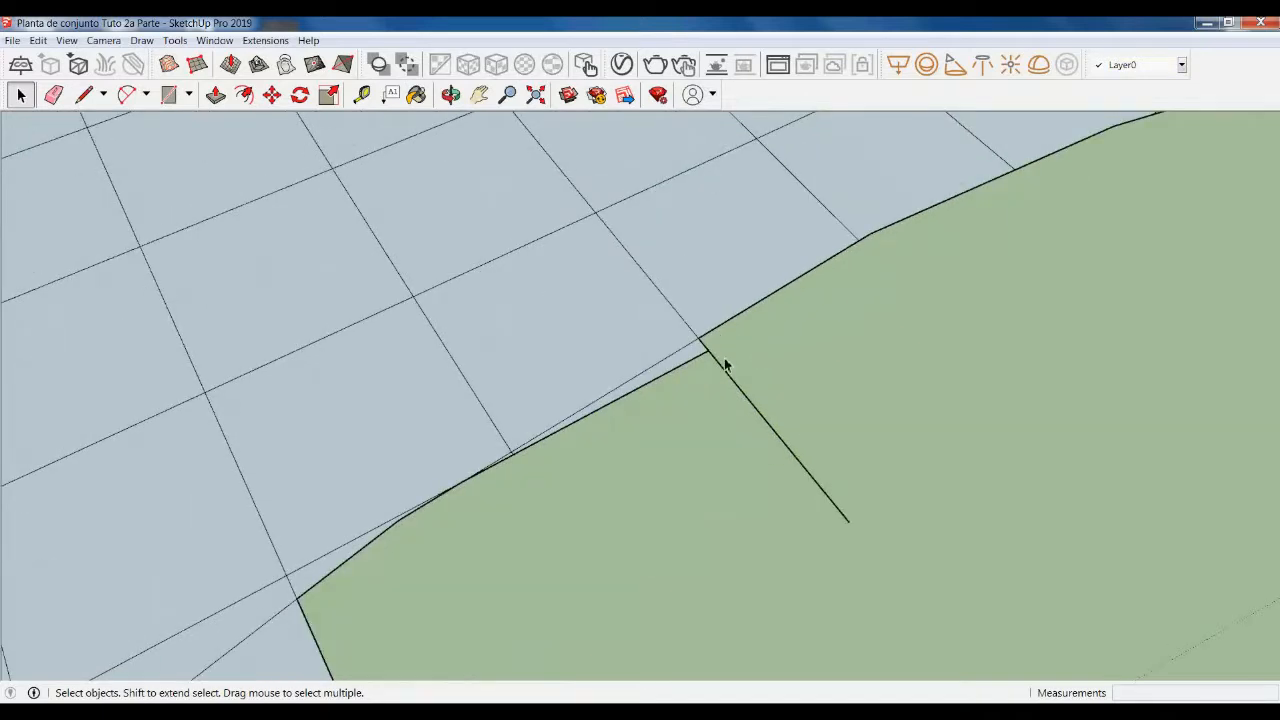
{"action": "left_click", "coordinate": [693, 358]}
{"action": "key", "text": "Delete"}
{"action": "scroll", "coordinate": [845, 350], "scroll_direction": "down", "scroll_amount": 3}
{"action": "scroll", "coordinate": [662, 438], "scroll_direction": "up", "scroll_amount": 4}
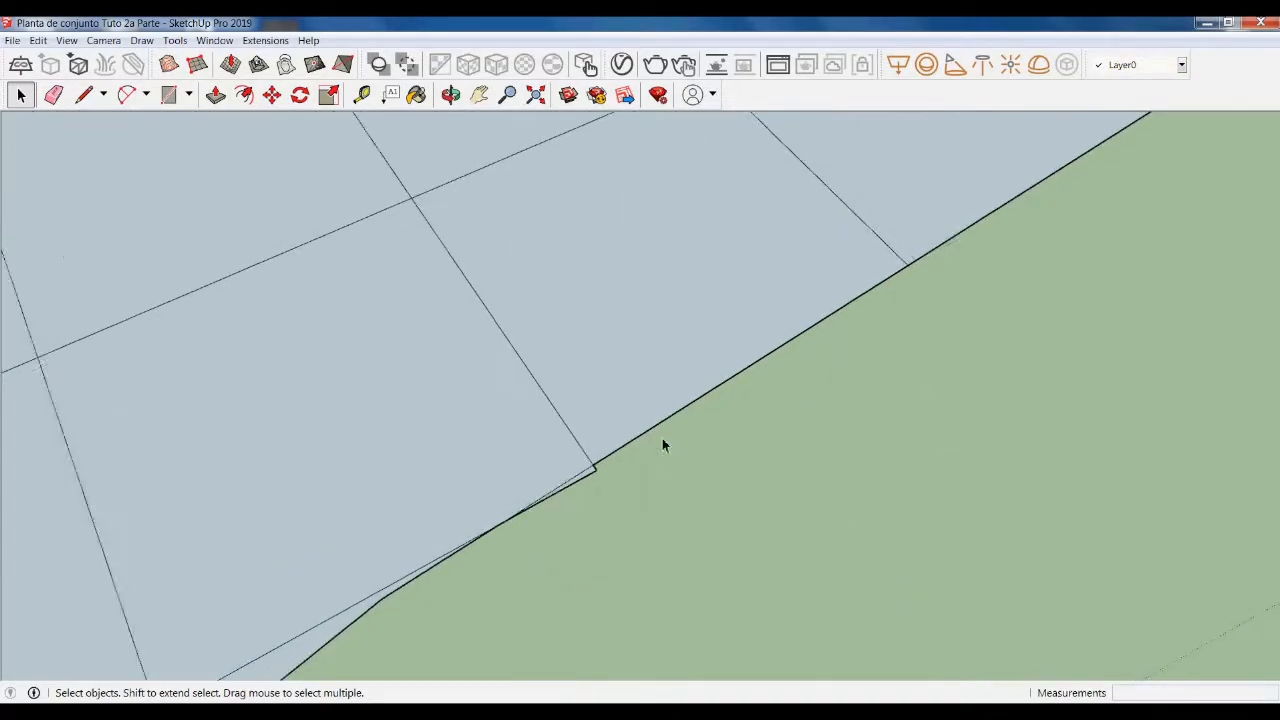
{"action": "left_click", "coordinate": [597, 466]}
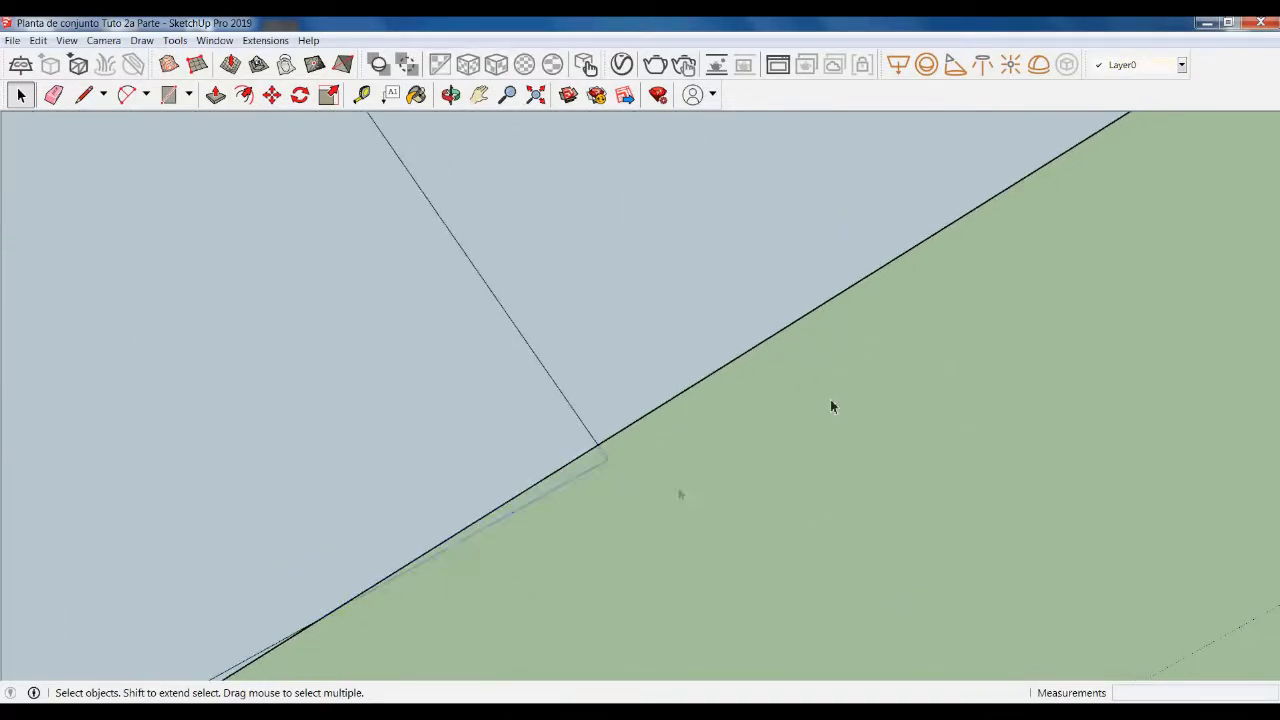
{"action": "key", "text": "Delete"}
Delete the next slivers and overhanging squares outside the curve, working toward its corner with the diagonal
{"action": "scroll", "coordinate": [805, 307], "scroll_direction": "down", "scroll_amount": 1}
{"action": "scroll", "coordinate": [805, 300], "scroll_direction": "down", "scroll_amount": 3}
{"action": "scroll", "coordinate": [810, 480], "scroll_direction": "up", "scroll_amount": 1}
{"action": "left_click", "coordinate": [707, 395]}
{"action": "key", "text": "Delete"}
{"action": "left_click_drag", "start_coordinate": [686, 478], "coordinate": [640, 429]}
{"action": "key", "text": "Delete"}
{"action": "left_click_drag", "start_coordinate": [606, 540], "coordinate": [549, 480]}
{"action": "key", "text": "Delete"}
{"action": "scroll", "coordinate": [838, 368], "scroll_direction": "down", "scroll_amount": 4}
{"action": "scroll", "coordinate": [687, 548], "scroll_direction": "down", "scroll_amount": 1}
Delete the block of squares and the small offcuts outside the lower end of the curve
{"action": "middle_click_drag", "start_coordinate": [687, 548], "coordinate": [747, 339], "text": "shift"}
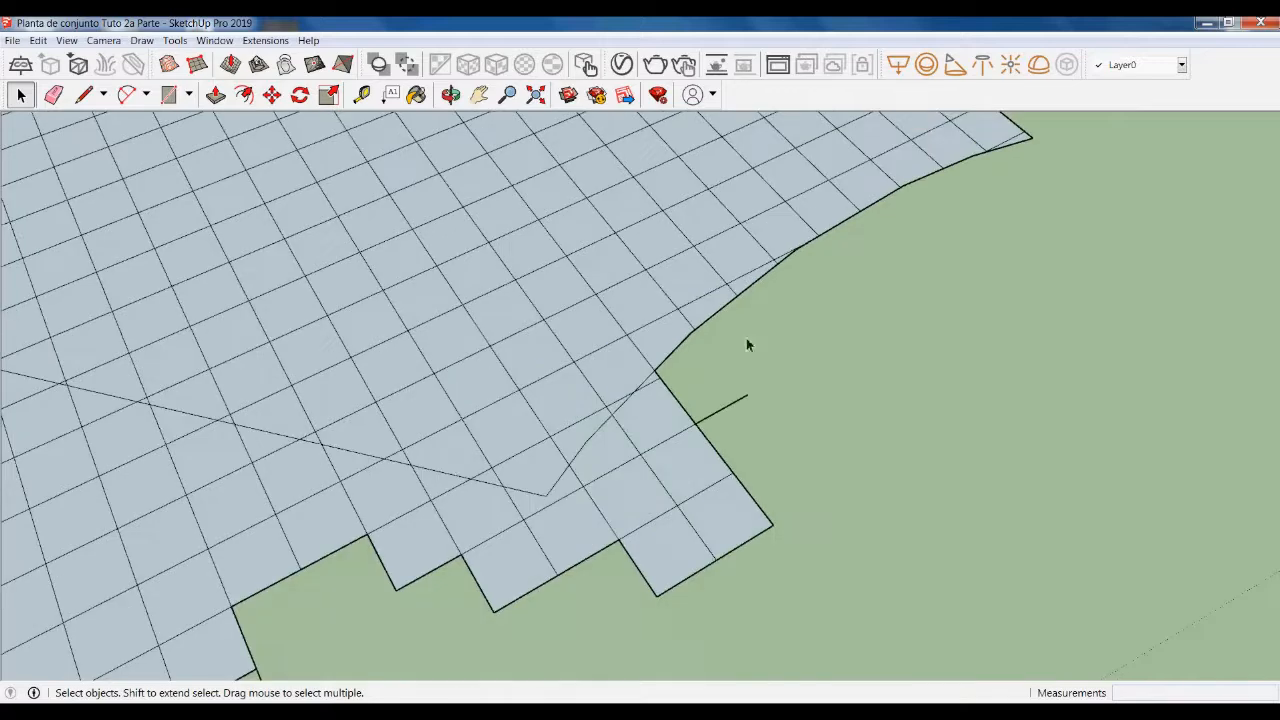
{"action": "left_click_drag", "start_coordinate": [724, 482], "coordinate": [686, 409]}
{"action": "key", "text": "Delete"}
{"action": "scroll", "coordinate": [668, 380], "scroll_direction": "up", "scroll_amount": 5}
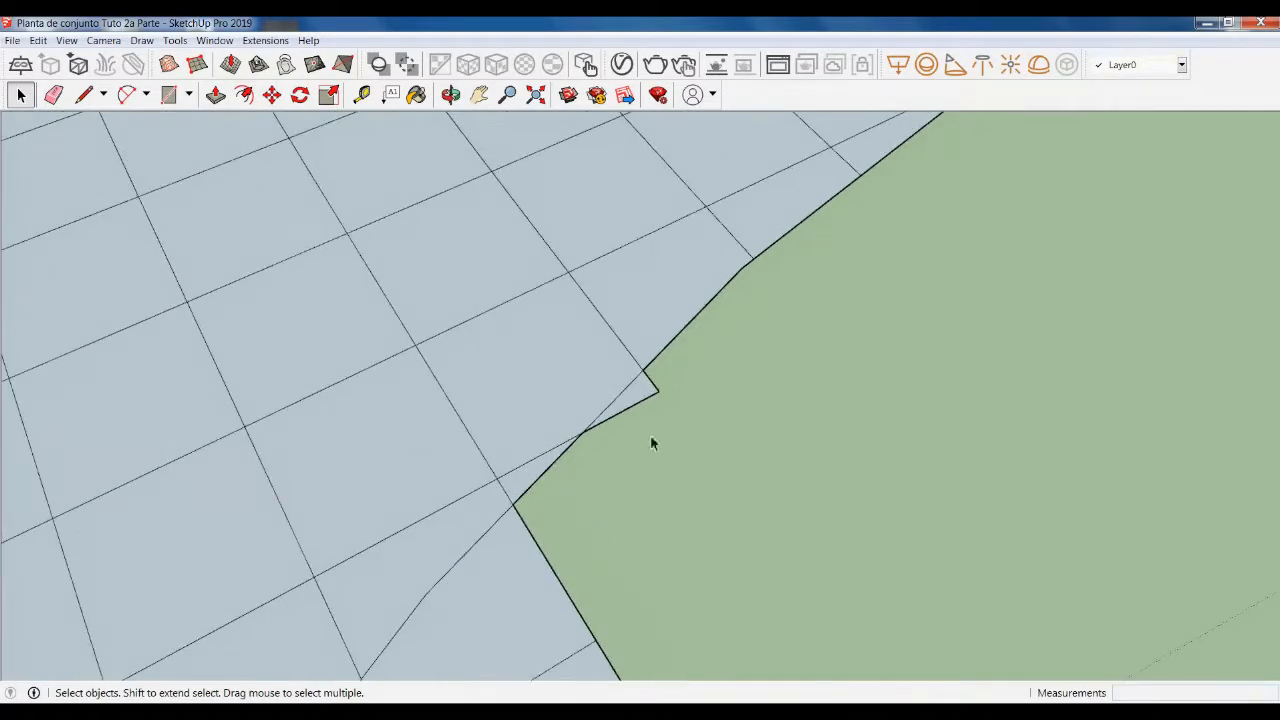
{"action": "scroll", "coordinate": [764, 402], "scroll_direction": "down", "scroll_amount": 5}
{"action": "left_click_drag", "start_coordinate": [763, 592], "coordinate": [680, 476]}
{"action": "key", "text": "Delete"}
Delete the last offcuts and the stray edge at the corner where the curve meets the diagonal
{"action": "scroll", "coordinate": [700, 566], "scroll_direction": "down", "scroll_amount": 2}
{"action": "scroll", "coordinate": [600, 457], "scroll_direction": "up", "scroll_amount": 4}
{"action": "left_click_drag", "start_coordinate": [611, 526], "coordinate": [605, 515]}
{"action": "key", "text": "Delete"}
{"action": "scroll", "coordinate": [814, 500], "scroll_direction": "down", "scroll_amount": 1}
{"action": "scroll", "coordinate": [691, 471], "scroll_direction": "up", "scroll_amount": 3}
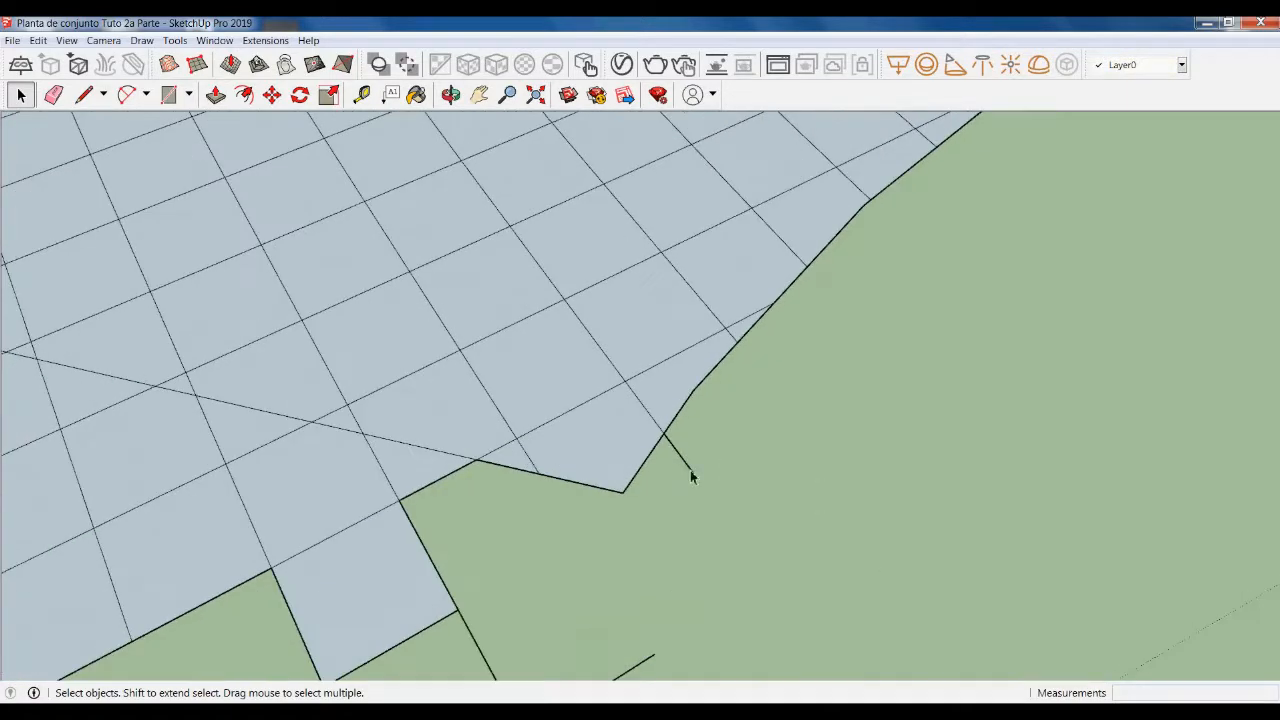
{"action": "key", "text": "Delete"}
Delete the groups of squares outside the diagonal just beyond its corner with the curve
{"action": "scroll", "coordinate": [758, 475], "scroll_direction": "down", "scroll_amount": 2}
{"action": "left_click_drag", "start_coordinate": [718, 570], "coordinate": [566, 524]}
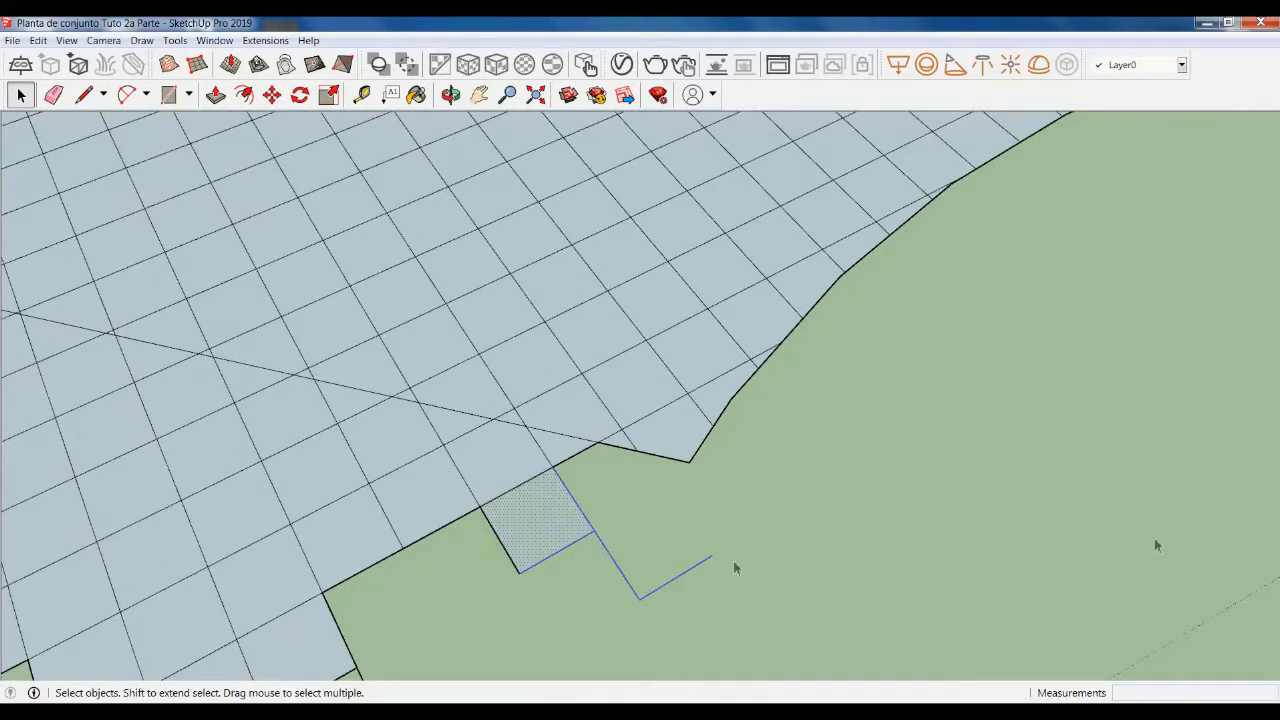
{"action": "key", "text": "Delete"}
{"action": "scroll", "coordinate": [1128, 440], "scroll_direction": "down", "scroll_amount": 2}
{"action": "left_click_drag", "start_coordinate": [644, 567], "coordinate": [606, 520]}
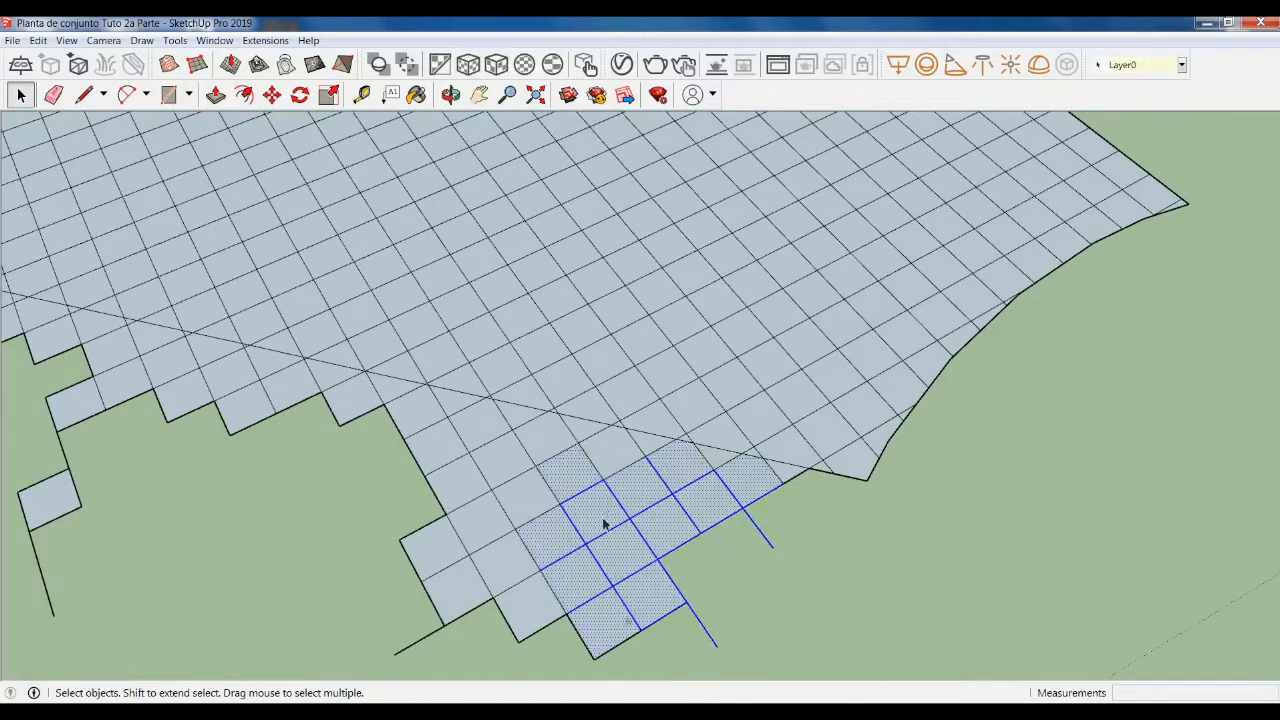
{"action": "key", "text": "Delete"}
{"action": "left_click_drag", "start_coordinate": [396, 524], "coordinate": [423, 534]}
{"action": "key", "text": "Delete"}
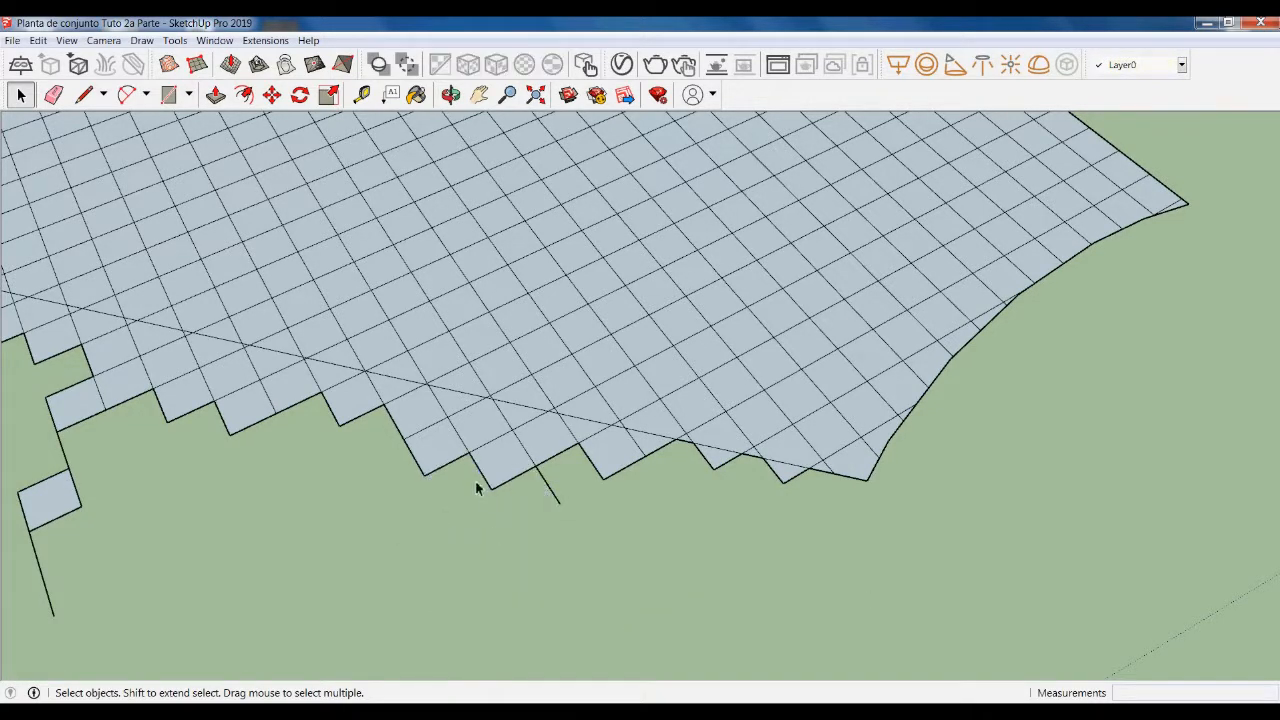
Delete the overhanging squares and loose edges outside the diagonal several cells from its corner with the curve
{"action": "scroll", "coordinate": [474, 486], "scroll_direction": "up", "scroll_amount": 3}
{"action": "left_click_drag", "start_coordinate": [460, 412], "coordinate": [443, 377]}
{"action": "key", "text": "Delete"}
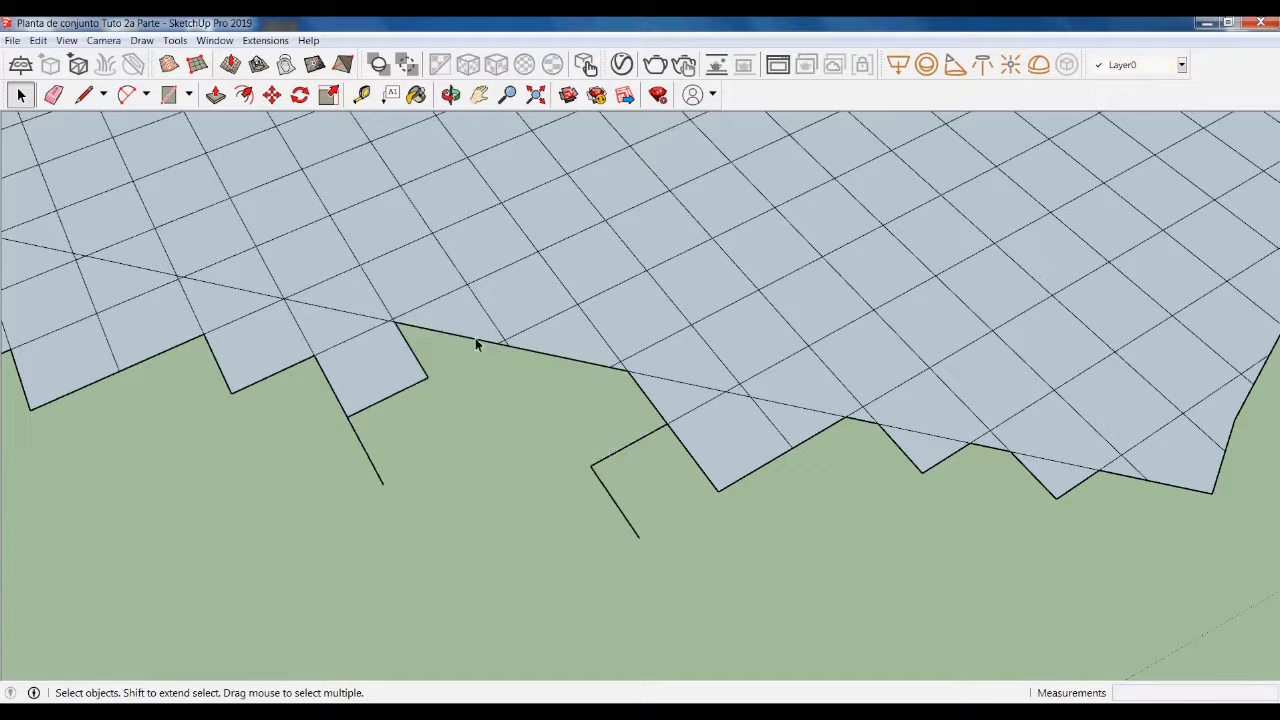
{"action": "left_click_drag", "start_coordinate": [662, 411], "coordinate": [633, 446]}
{"action": "key", "text": "Delete"}
{"action": "left_click_drag", "start_coordinate": [670, 530], "coordinate": [612, 508]}
{"action": "key", "text": "Delete"}
Delete the small triangular offcuts outside the diagonal between the cleared stretch and the curve's corner
{"action": "scroll", "coordinate": [797, 420], "scroll_direction": "up", "scroll_amount": 3}
{"action": "left_click", "coordinate": [799, 428]}
{"action": "scroll", "coordinate": [990, 493], "scroll_direction": "down", "scroll_amount": 3}
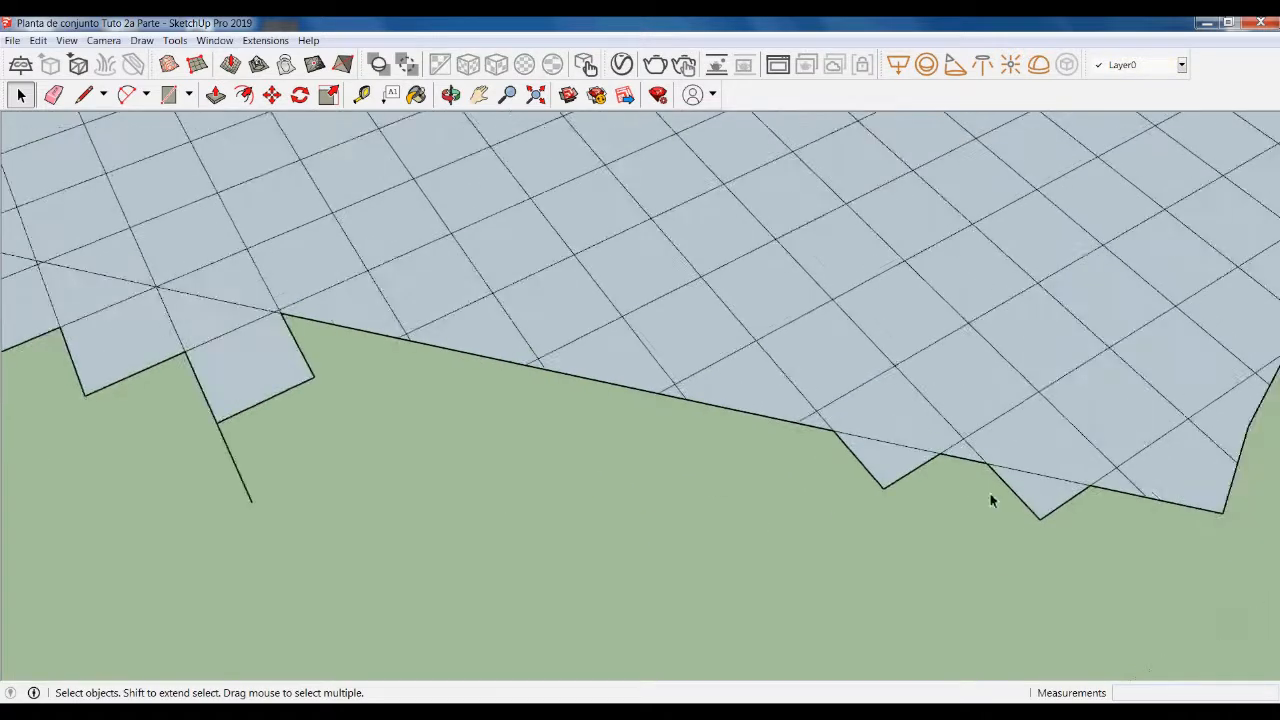
{"action": "scroll", "coordinate": [885, 517], "scroll_direction": "up", "scroll_amount": 3}
{"action": "key", "text": "Delete"}
{"action": "scroll", "coordinate": [736, 485], "scroll_direction": "down", "scroll_amount": 4}
{"action": "scroll", "coordinate": [1004, 508], "scroll_direction": "up", "scroll_amount": 4}
{"action": "left_click_drag", "start_coordinate": [966, 512], "coordinate": [921, 544]}
{"action": "key", "text": "Delete"}
Delete the triangular offcuts and overhanging squares outside the diagonal, continuing from the curve's corner towards its middle
{"action": "scroll", "coordinate": [502, 417], "scroll_direction": "up", "scroll_amount": 3}
{"action": "left_click_drag", "start_coordinate": [593, 508], "coordinate": [425, 412]}
{"action": "key", "text": "Delete"}
{"action": "scroll", "coordinate": [909, 569], "scroll_direction": "down", "scroll_amount": 3}
{"action": "scroll", "coordinate": [603, 528], "scroll_direction": "up", "scroll_amount": 2}
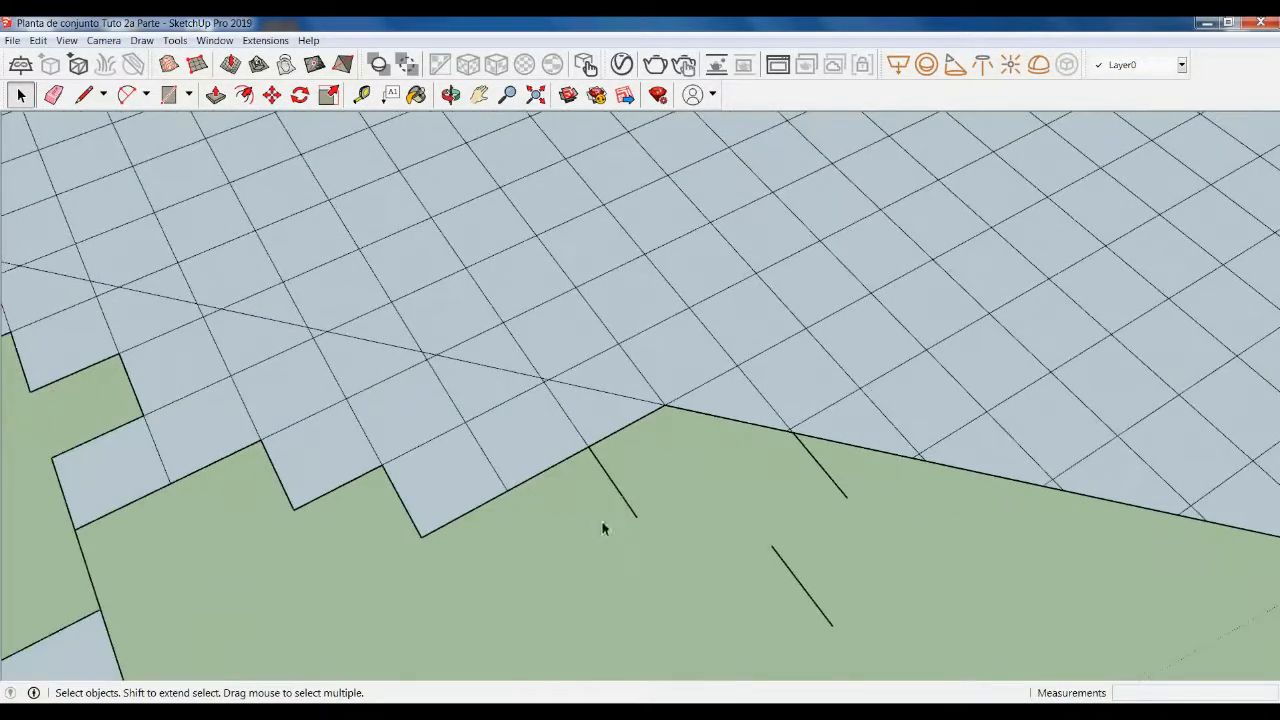
{"action": "left_click_drag", "start_coordinate": [636, 482], "coordinate": [562, 428]}
{"action": "key", "text": "Delete"}
{"action": "key", "text": "Delete"}
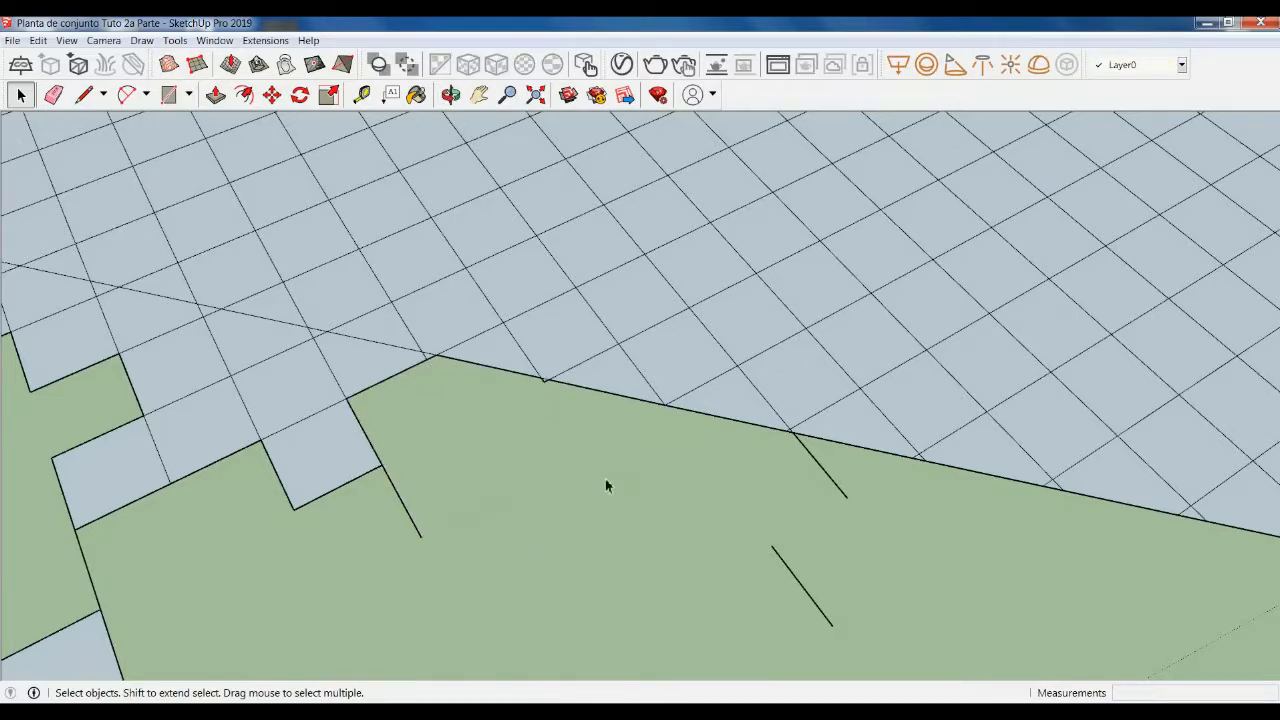
Delete the loose edge and the next overhanging squares outside the middle stretch of the diagonal
{"action": "scroll", "coordinate": [703, 480], "scroll_direction": "down", "scroll_amount": 2}
{"action": "scroll", "coordinate": [785, 530], "scroll_direction": "up", "scroll_amount": 3}
{"action": "left_click", "coordinate": [789, 440]}
{"action": "key", "text": "Delete"}
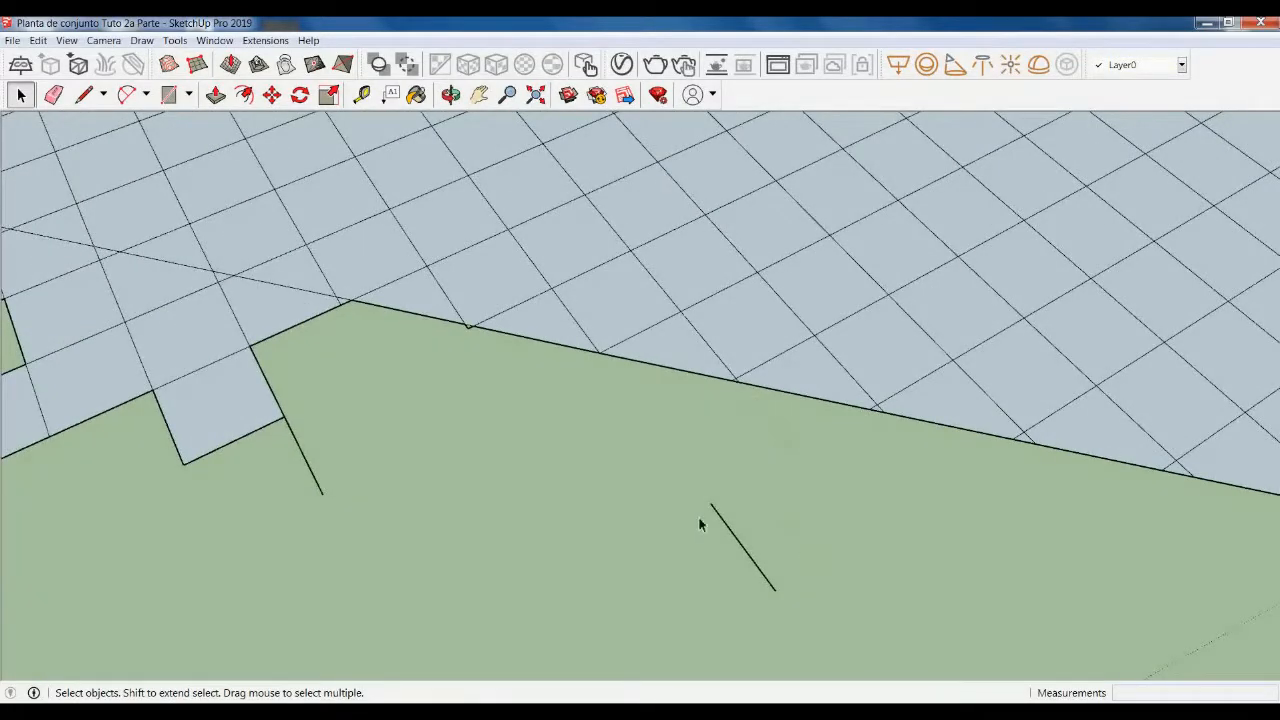
{"action": "scroll", "coordinate": [800, 520], "scroll_direction": "down", "scroll_amount": 4}
{"action": "scroll", "coordinate": [700, 500], "scroll_direction": "up", "scroll_amount": 3}
{"action": "double_click", "coordinate": [679, 478]}
{"action": "key", "text": "Delete"}
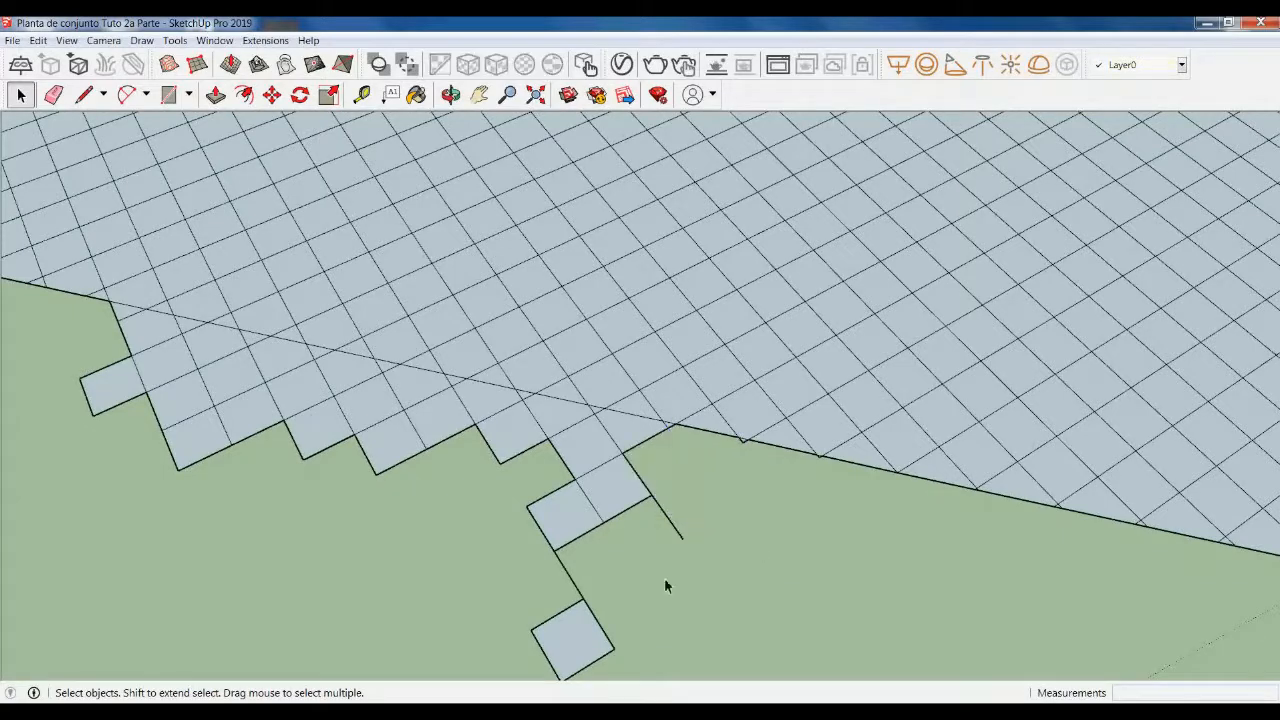
Delete the protruding column of squares, the detached square and its stray edges outside the middle of the diagonal
{"action": "double_click", "coordinate": [601, 455]}
{"action": "key", "text": "Delete"}
{"action": "double_click", "coordinate": [556, 490]}
{"action": "key", "text": "Delete"}
{"action": "scroll", "coordinate": [634, 537], "scroll_direction": "down", "scroll_amount": 2}
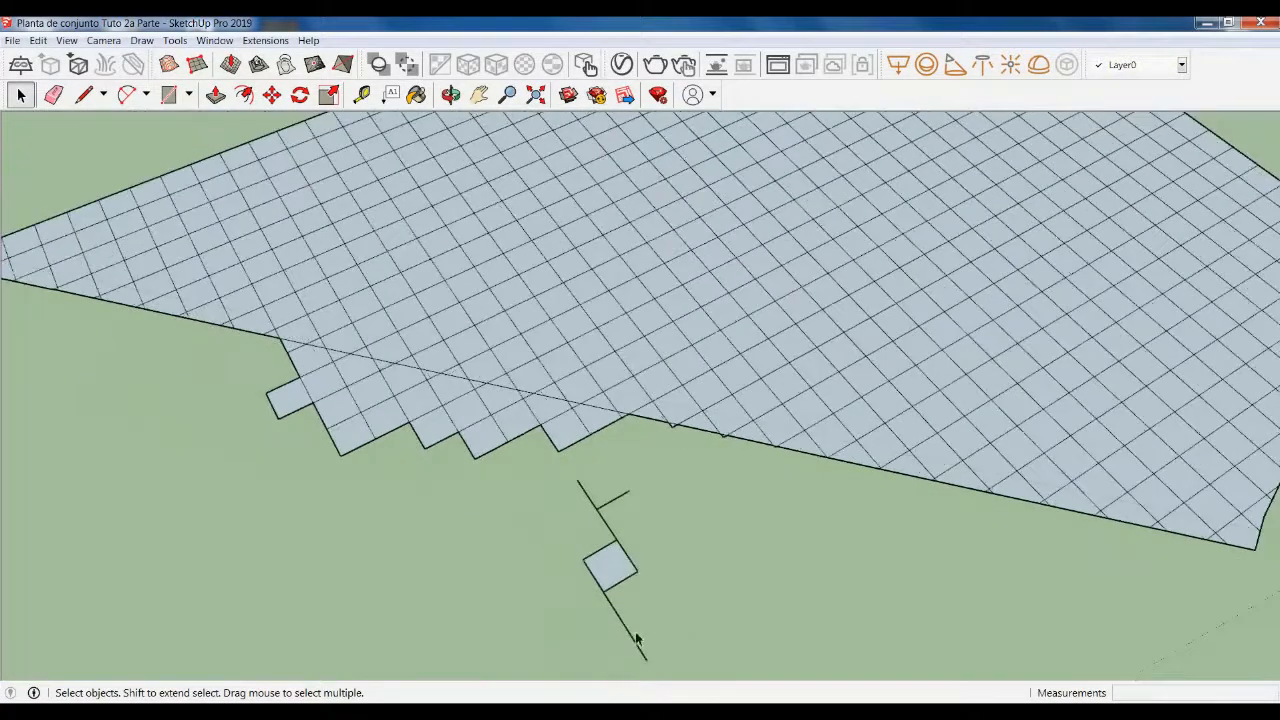
{"action": "scroll", "coordinate": [636, 640], "scroll_direction": "up", "scroll_amount": 2}
{"action": "triple_click", "coordinate": [590, 510]}
{"action": "key", "text": "Delete"}
Delete the tiny triangular tips sticking out past the already cleared part of the diagonal
{"action": "scroll", "coordinate": [641, 430], "scroll_direction": "up", "scroll_amount": 4}
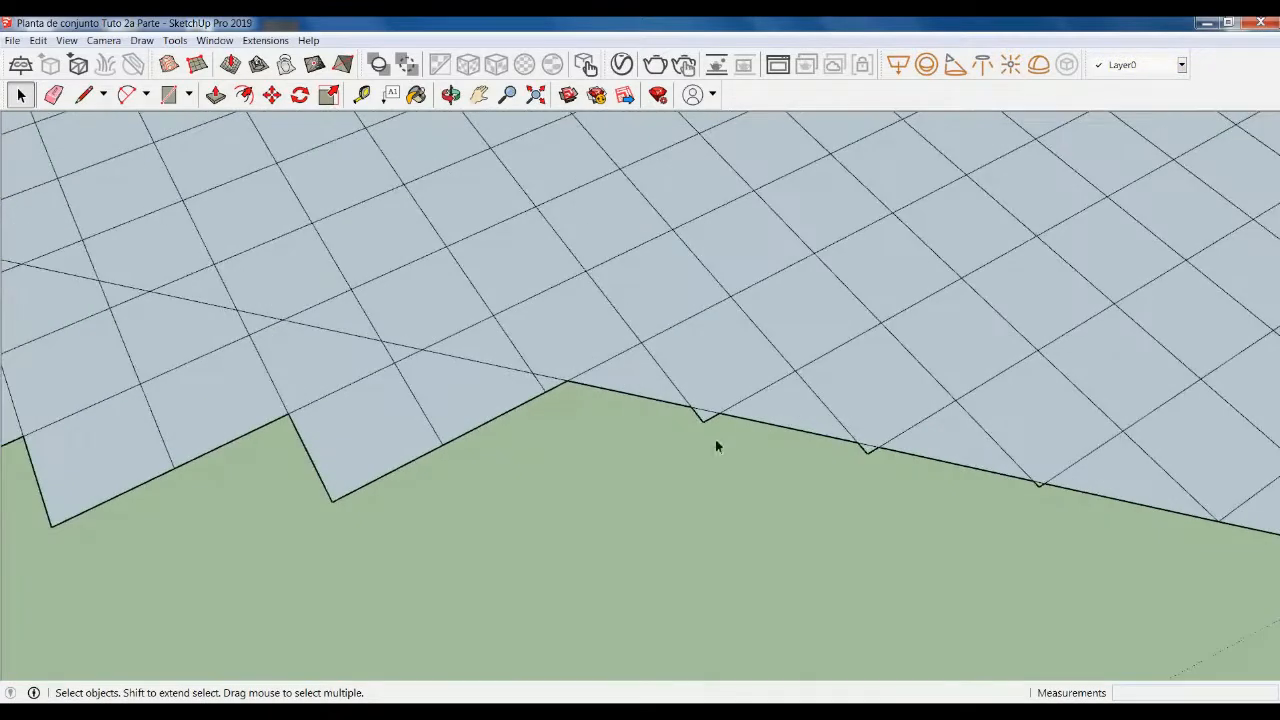
{"action": "double_click", "coordinate": [699, 424]}
{"action": "key", "text": "Delete"}
{"action": "scroll", "coordinate": [801, 492], "scroll_direction": "up", "scroll_amount": 4}
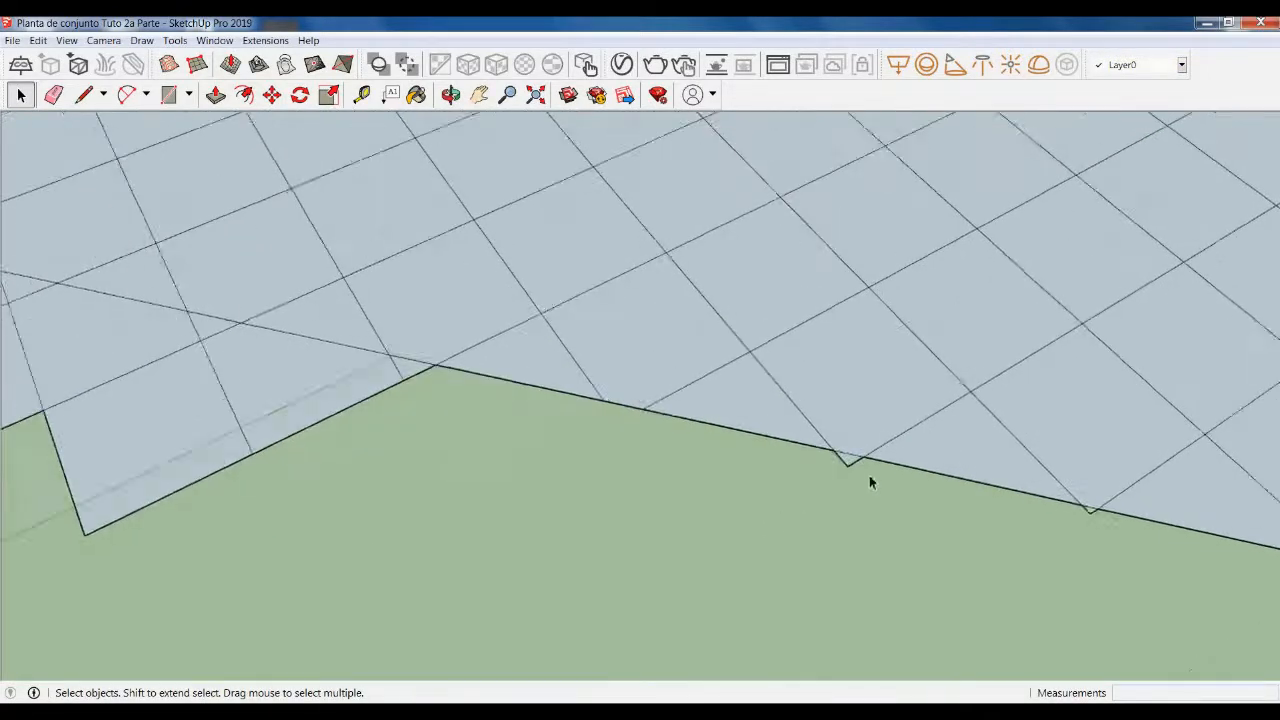
{"action": "double_click", "coordinate": [842, 460]}
{"action": "key", "text": "Delete"}
{"action": "scroll", "coordinate": [883, 517], "scroll_direction": "down", "scroll_amount": 3}
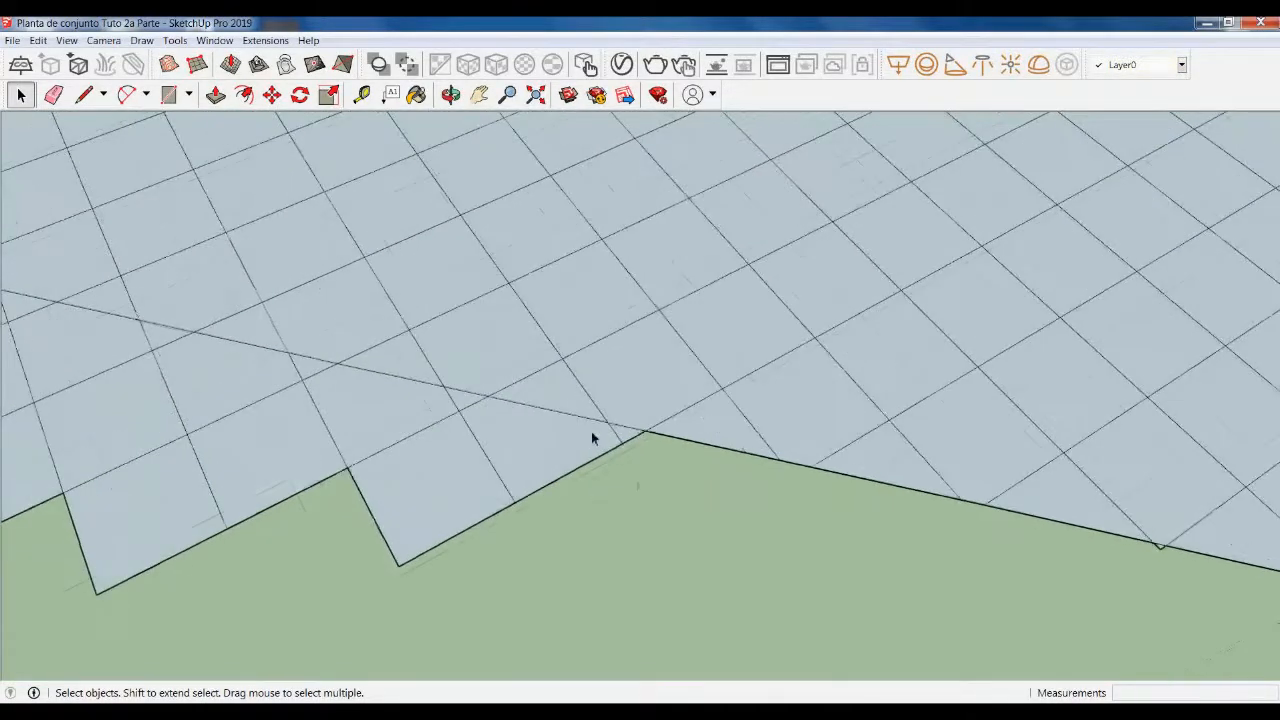
Delete the projecting squares beyond the diagonal along the remaining stepped section
{"action": "scroll", "coordinate": [714, 509], "scroll_direction": "down", "scroll_amount": 3}
{"action": "scroll", "coordinate": [597, 570], "scroll_direction": "up", "scroll_amount": 2}
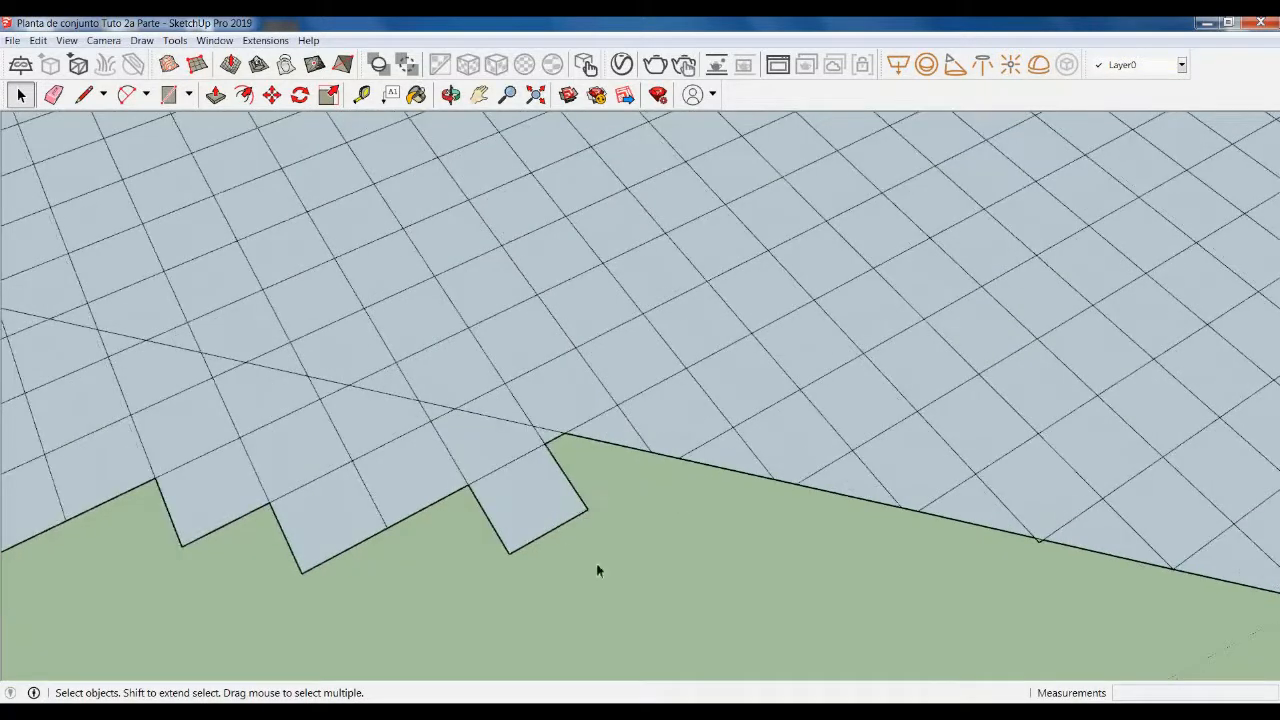
{"action": "double_click", "coordinate": [498, 460]}
{"action": "key", "text": "Delete"}
{"action": "double_click", "coordinate": [378, 440]}
{"action": "key", "text": "Delete"}
{"action": "scroll", "coordinate": [752, 525], "scroll_direction": "down", "scroll_amount": 3}
{"action": "double_click", "coordinate": [447, 470]}
{"action": "key", "text": "Delete"}
{"action": "double_click", "coordinate": [351, 443]}
{"action": "key", "text": "Delete"}
Delete the small triangular offcuts and leftover squares around the last untrimmed stretch of the diagonal
{"action": "scroll", "coordinate": [254, 598], "scroll_direction": "down", "scroll_amount": 3}
{"action": "scroll", "coordinate": [206, 531], "scroll_direction": "down", "scroll_amount": 2}
{"action": "scroll", "coordinate": [440, 525], "scroll_direction": "up", "scroll_amount": 8}
{"action": "double_click", "coordinate": [402, 506]}
{"action": "key", "text": "Delete"}
{"action": "scroll", "coordinate": [690, 600], "scroll_direction": "up", "scroll_amount": 3}
{"action": "double_click", "coordinate": [676, 556]}
{"action": "scroll", "coordinate": [774, 615], "scroll_direction": "down", "scroll_amount": 4}
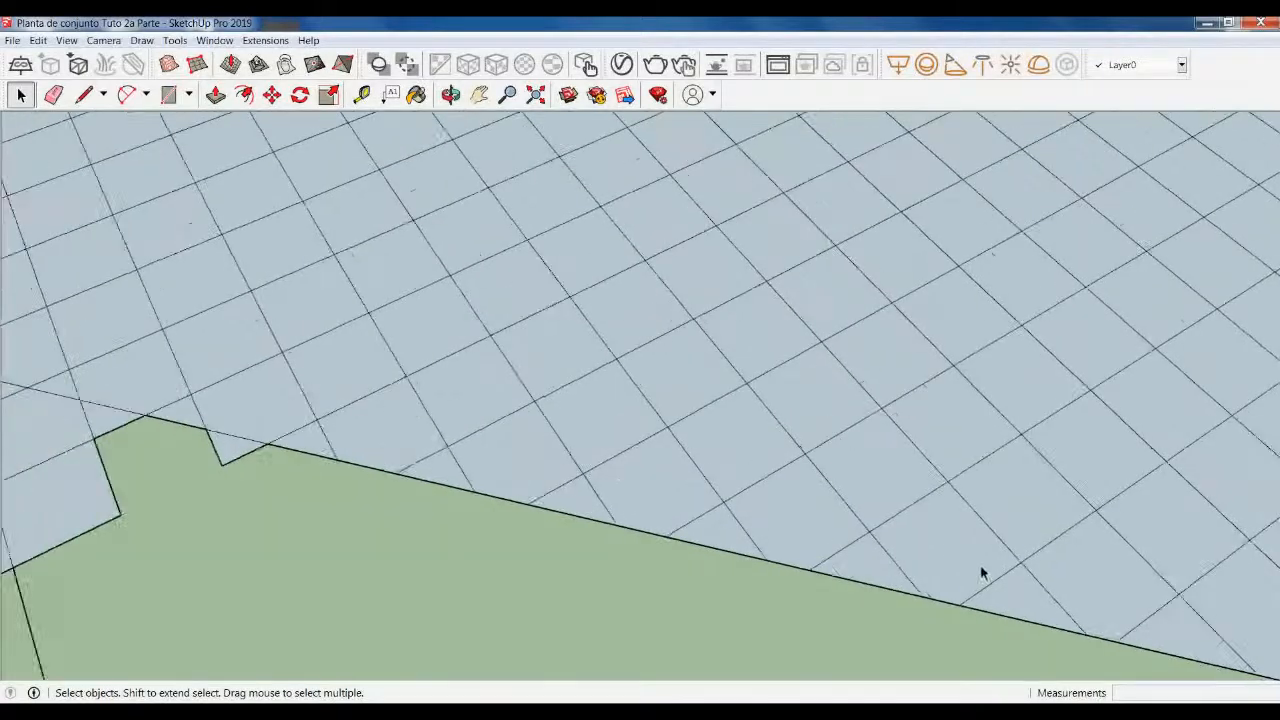
{"action": "scroll", "coordinate": [580, 517], "scroll_direction": "up", "scroll_amount": 5}
{"action": "key", "text": "Delete"}
{"action": "scroll", "coordinate": [651, 565], "scroll_direction": "down", "scroll_amount": 2}
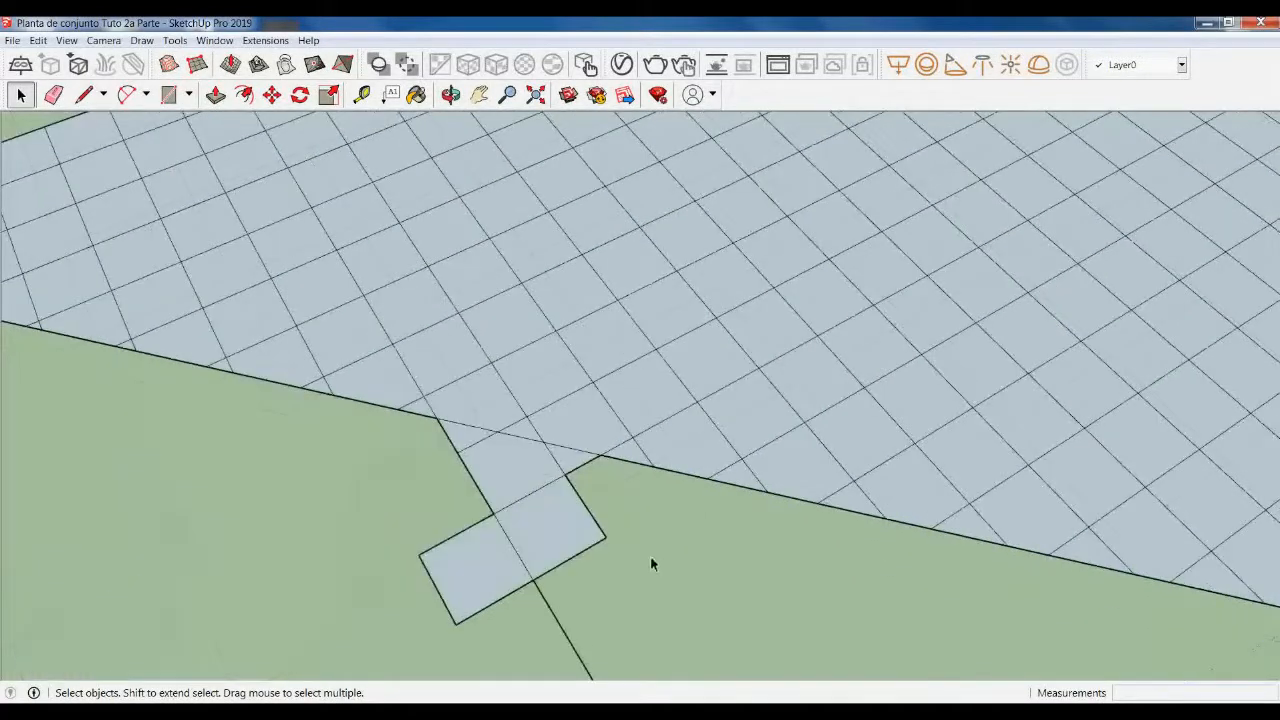
Delete the last overhanging squares, the two triangular offcuts and the leftover loose edge outside the diagonal
{"action": "double_click", "coordinate": [469, 523]}
{"action": "key", "text": "Delete"}
{"action": "scroll", "coordinate": [500, 470], "scroll_direction": "down", "scroll_amount": 2}
{"action": "scroll", "coordinate": [608, 536], "scroll_direction": "up", "scroll_amount": 4}
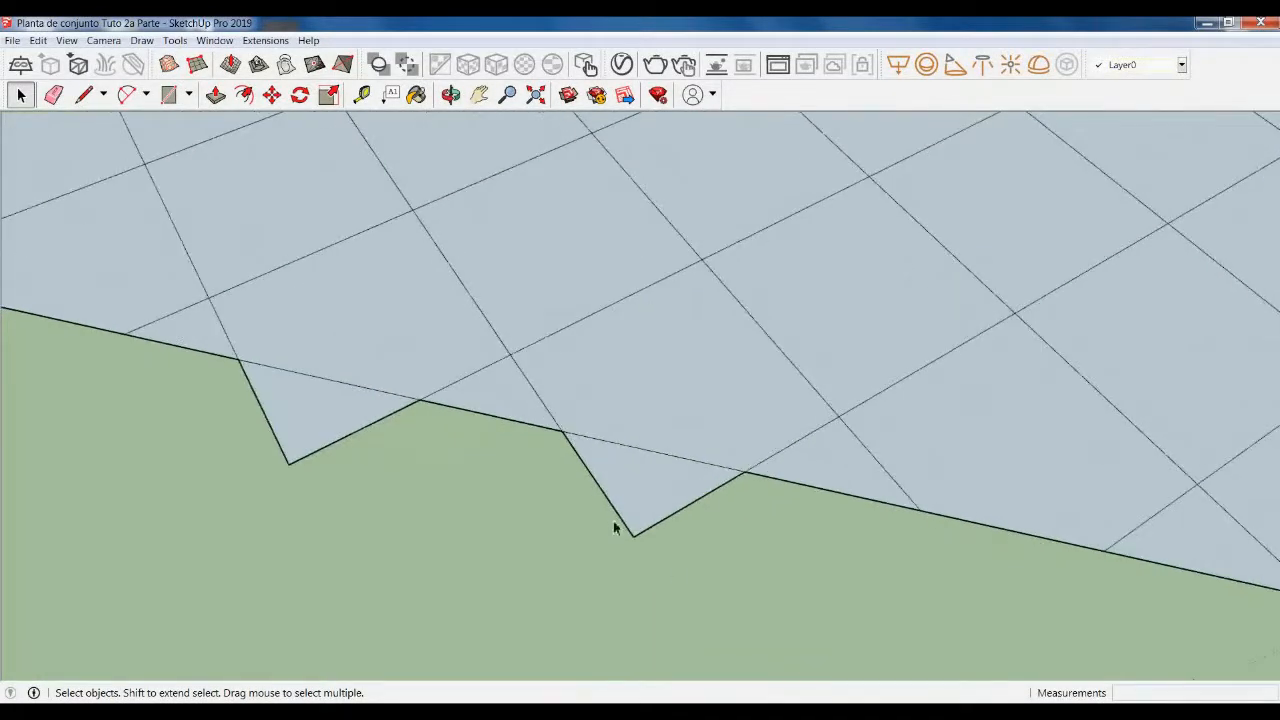
{"action": "double_click", "coordinate": [614, 523]}
{"action": "key", "text": "Delete"}
{"action": "double_click", "coordinate": [291, 450]}
{"action": "key", "text": "Delete"}
{"action": "scroll", "coordinate": [508, 421], "scroll_direction": "down", "scroll_amount": 4}
{"action": "left_click", "coordinate": [406, 560]}
{"action": "key", "text": "Delete"}
Save the model with the fully trimmed grid
{"action": "scroll", "coordinate": [505, 548], "scroll_direction": "down", "scroll_amount": 5}
{"action": "scroll", "coordinate": [760, 449], "scroll_direction": "up", "scroll_amount": 3}
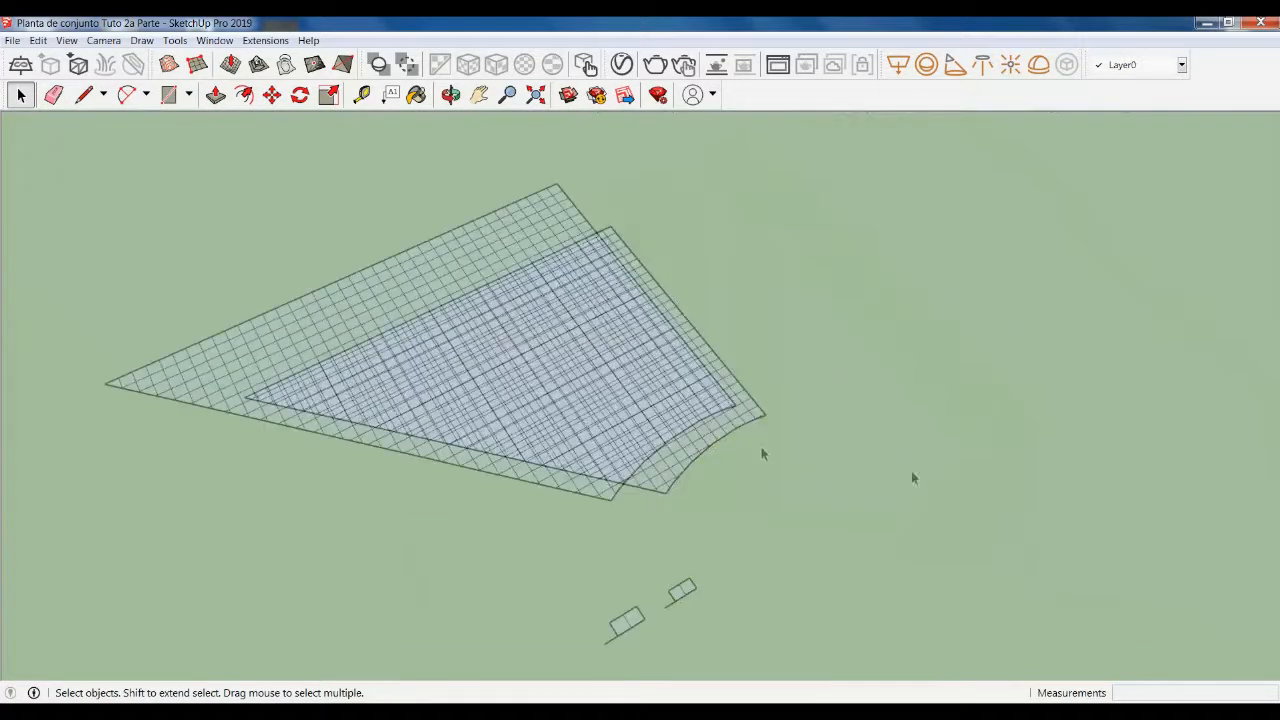
{"action": "scroll", "coordinate": [507, 242], "scroll_direction": "down", "scroll_amount": 1}
{"action": "middle_click_drag", "start_coordinate": [534, 570], "coordinate": [600, 440]}
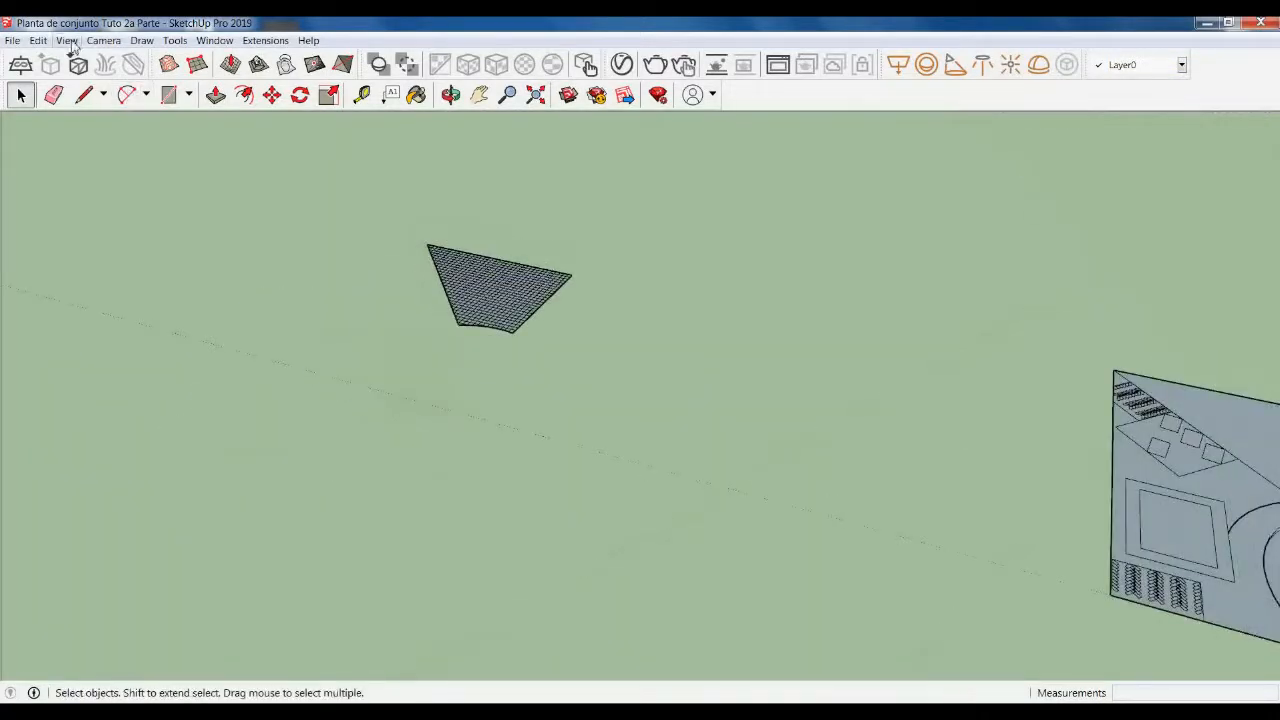
{"action": "left_click", "coordinate": [12, 40]}
{"action": "left_click", "coordinate": [49, 127]}
Offset the outline of the wedge-shaped area 6 m inward on the site plan copy nearest the grid
{"action": "scroll", "coordinate": [96, 273], "scroll_direction": "down", "scroll_amount": 5}
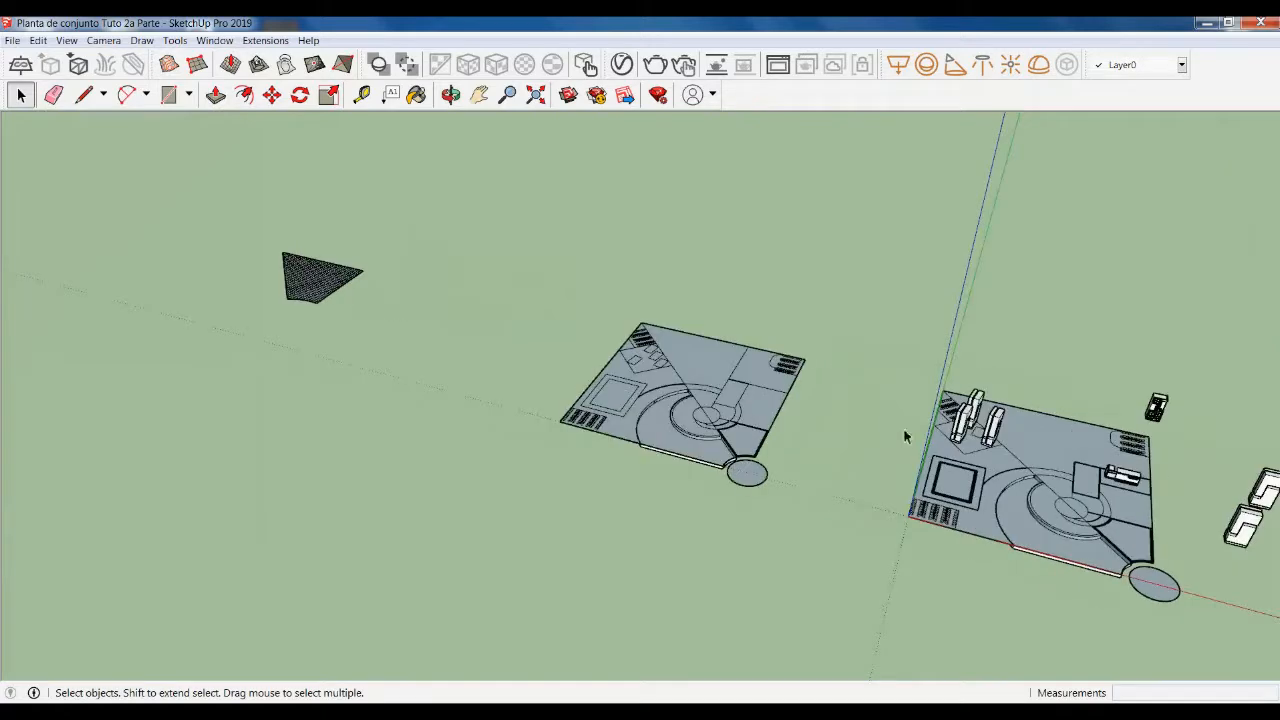
{"action": "scroll", "coordinate": [1086, 446], "scroll_direction": "up", "scroll_amount": 2}
{"action": "scroll", "coordinate": [1086, 446], "scroll_direction": "up", "scroll_amount": 3}
{"action": "scroll", "coordinate": [803, 454], "scroll_direction": "down", "scroll_amount": 4}
{"action": "scroll", "coordinate": [430, 395], "scroll_direction": "up", "scroll_amount": 3}
{"action": "middle_click_drag", "start_coordinate": [550, 390], "coordinate": [580, 468]}
{"action": "left_click", "coordinate": [590, 331]}
{"action": "scroll", "coordinate": [588, 328], "scroll_direction": "up", "scroll_amount": 2}
{"action": "key", "text": "f"}
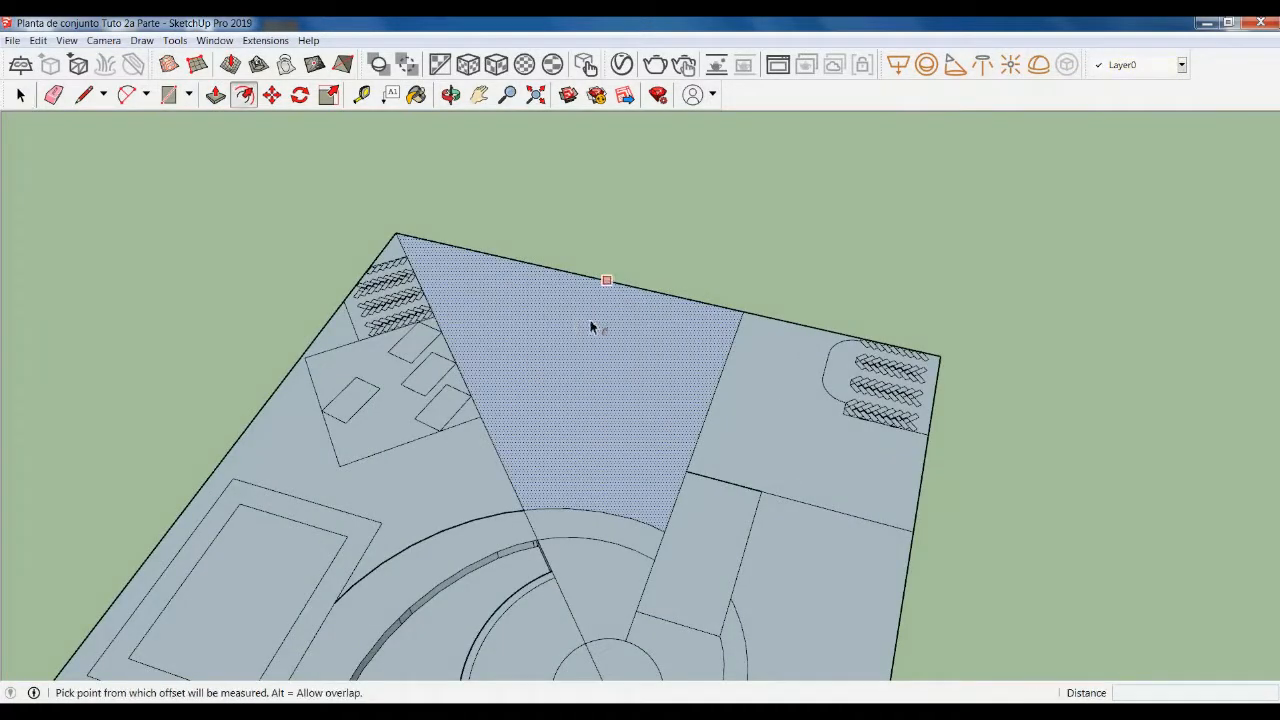
{"action": "left_click", "coordinate": [586, 320]}
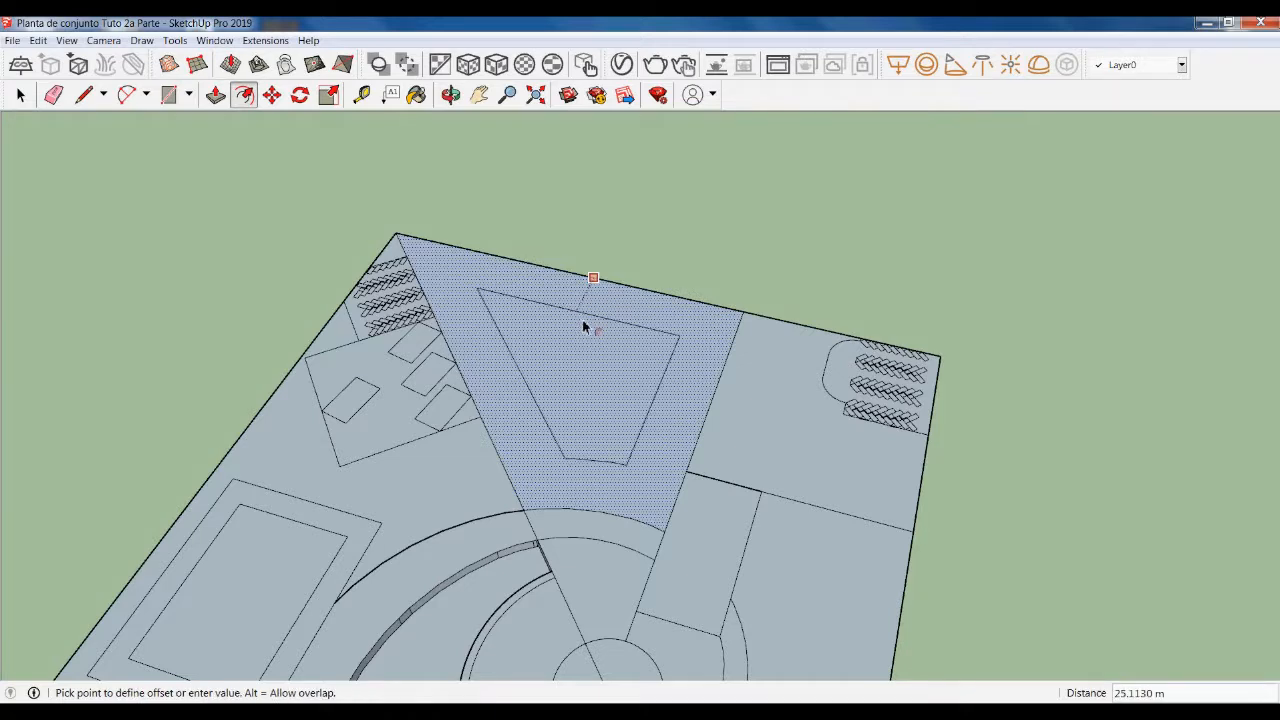
{"action": "type", "text": "6"}
{"action": "key", "text": "Return"}
{"action": "key", "text": "space"}
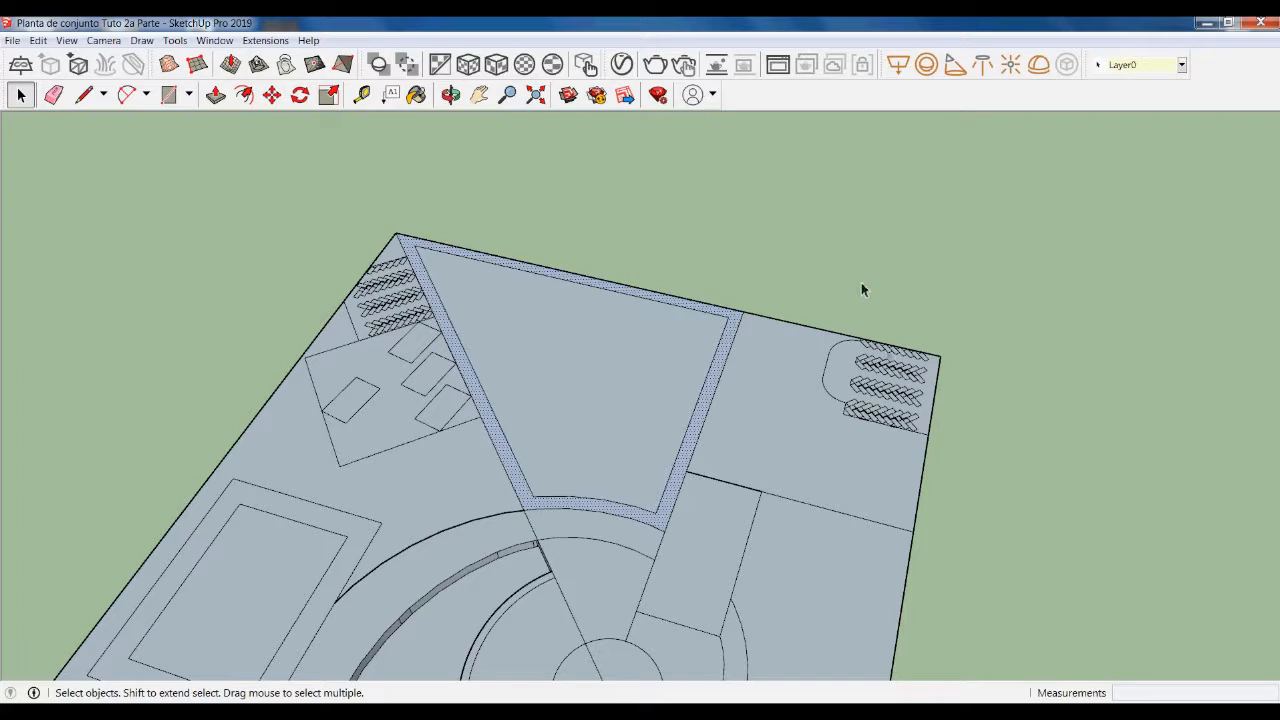
{"action": "left_click", "coordinate": [863, 285]}
Examine the offset wedge on the site plan and the separate trimmed grid from several angles
{"action": "scroll", "coordinate": [523, 537], "scroll_direction": "up", "scroll_amount": 3}
{"action": "scroll", "coordinate": [1207, 527], "scroll_direction": "down", "scroll_amount": 3}
{"action": "scroll", "coordinate": [1207, 533], "scroll_direction": "down", "scroll_amount": 5}
{"action": "middle_click_drag", "start_coordinate": [859, 482], "coordinate": [973, 512]}
{"action": "scroll", "coordinate": [1072, 487], "scroll_direction": "up", "scroll_amount": 2}
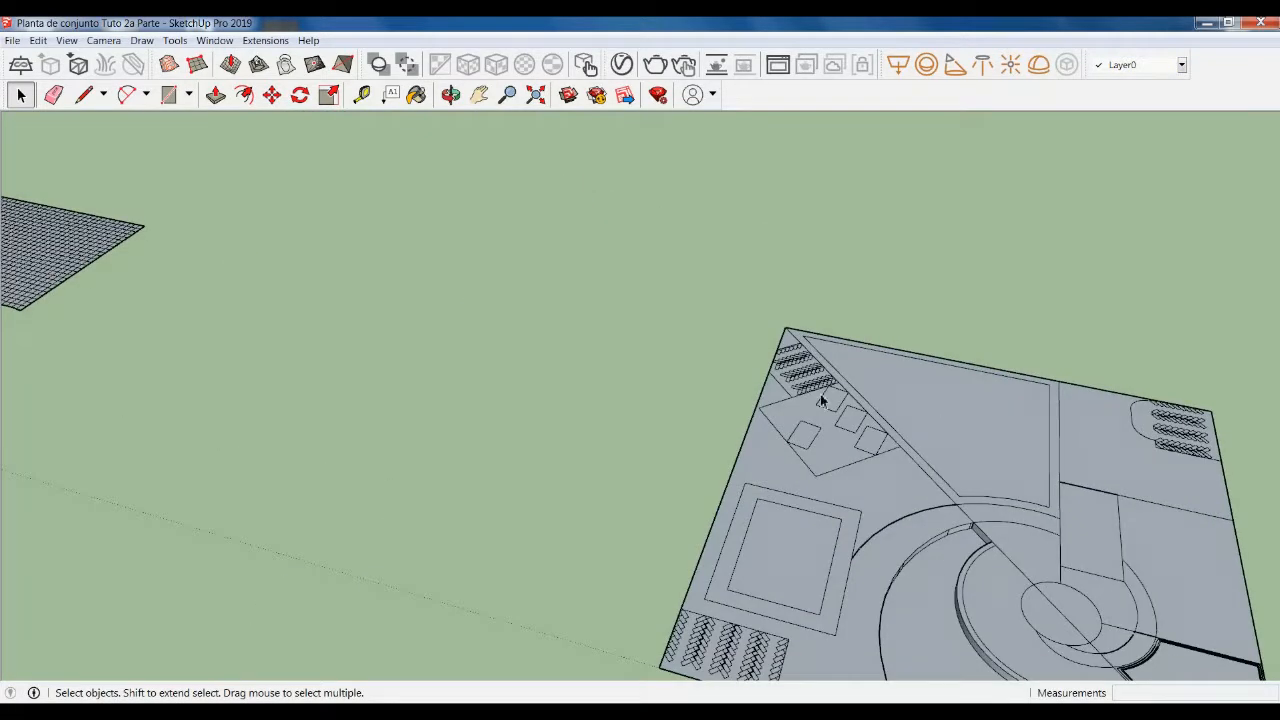
{"action": "scroll", "coordinate": [697, 490], "scroll_direction": "down", "scroll_amount": 2}
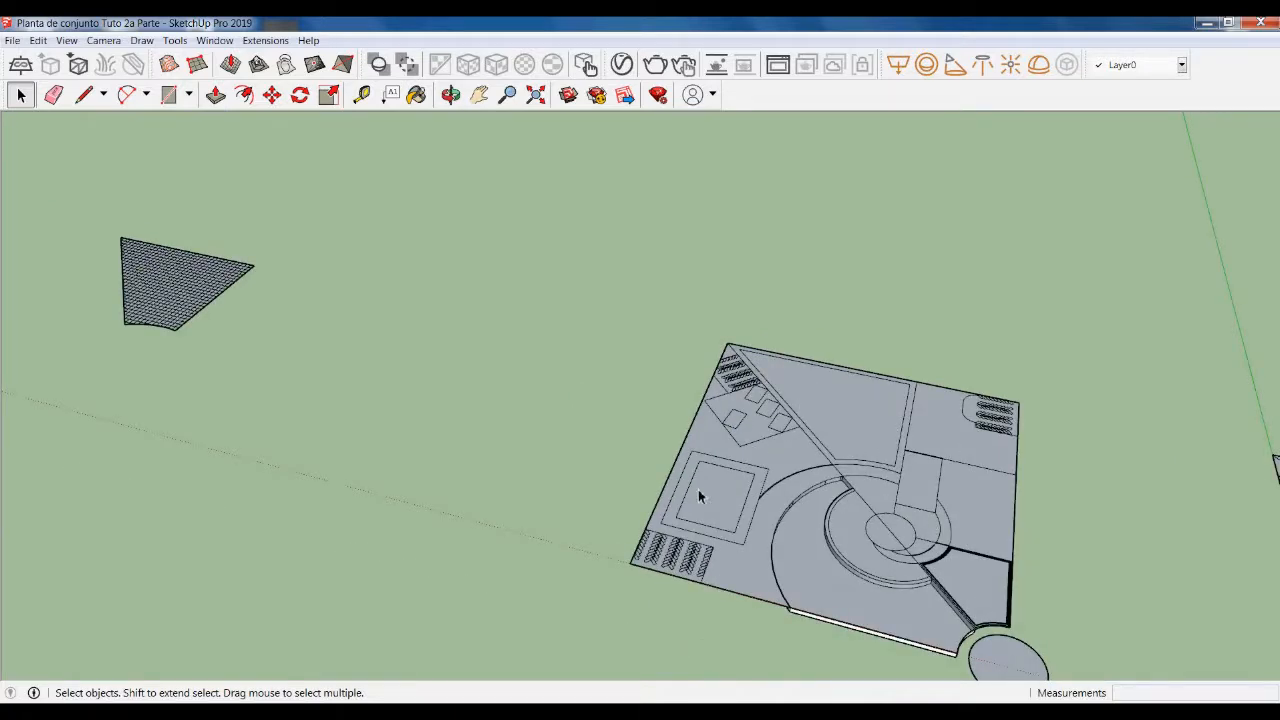
{"action": "middle_click_drag", "start_coordinate": [908, 612], "coordinate": [860, 402]}
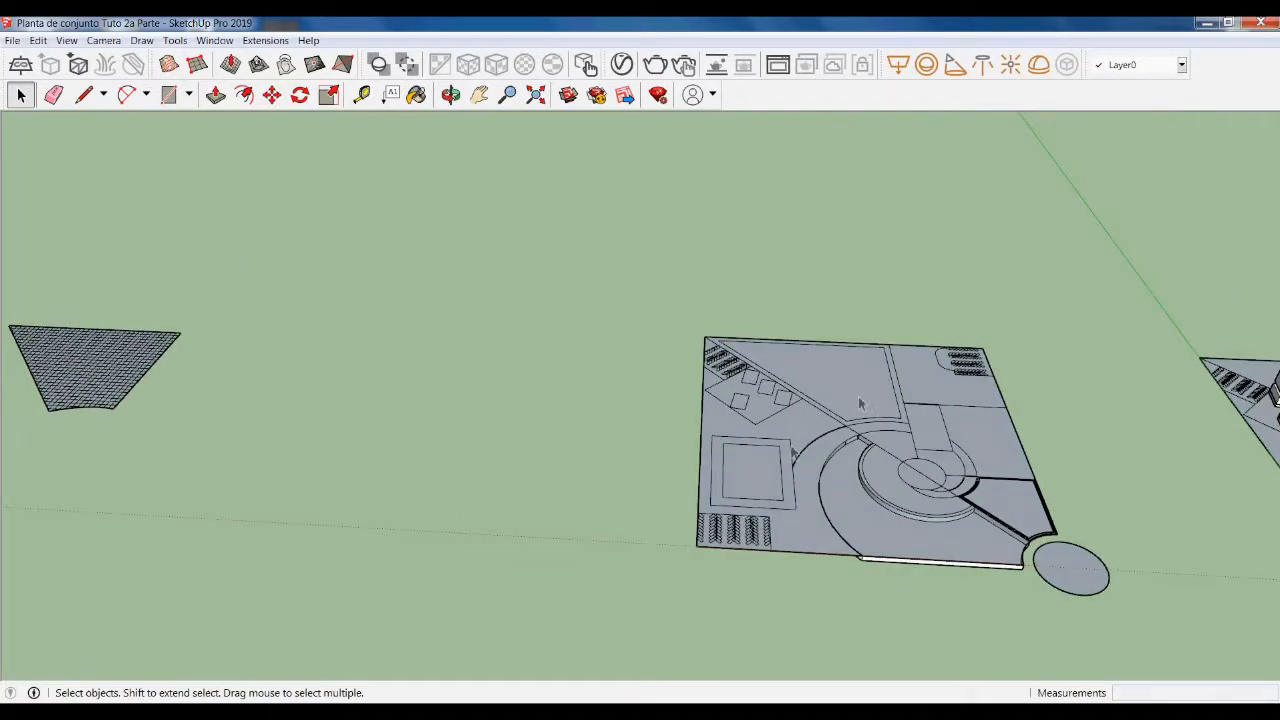
{"action": "scroll", "coordinate": [574, 471], "scroll_direction": "down", "scroll_amount": 2}
{"action": "middle_click_drag", "start_coordinate": [394, 497], "coordinate": [720, 530]}
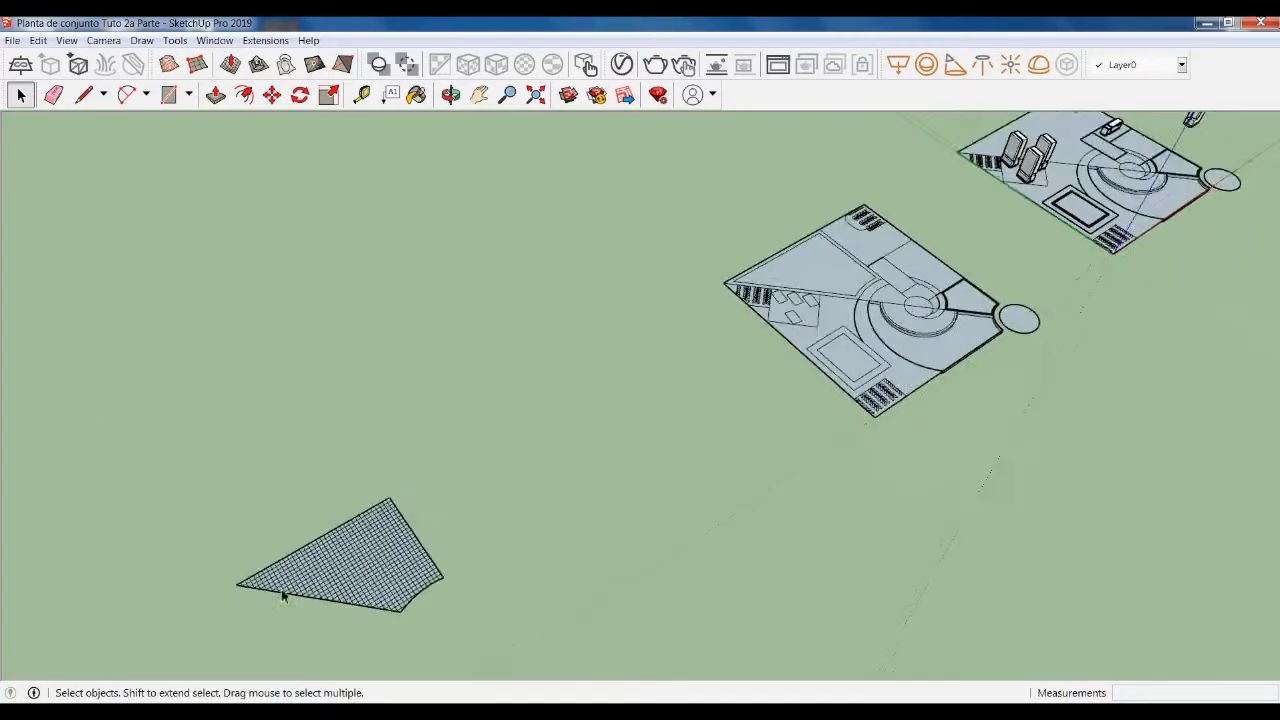
{"action": "scroll", "coordinate": [784, 512], "scroll_direction": "up", "scroll_amount": 1}
{"action": "middle_click_drag", "start_coordinate": [797, 463], "coordinate": [635, 460]}
Start the Smoove tool on the trimmed grid with a radius of 20 m
{"action": "scroll", "coordinate": [660, 464], "scroll_direction": "down", "scroll_amount": 2}
{"action": "scroll", "coordinate": [355, 470], "scroll_direction": "up", "scroll_amount": 4}
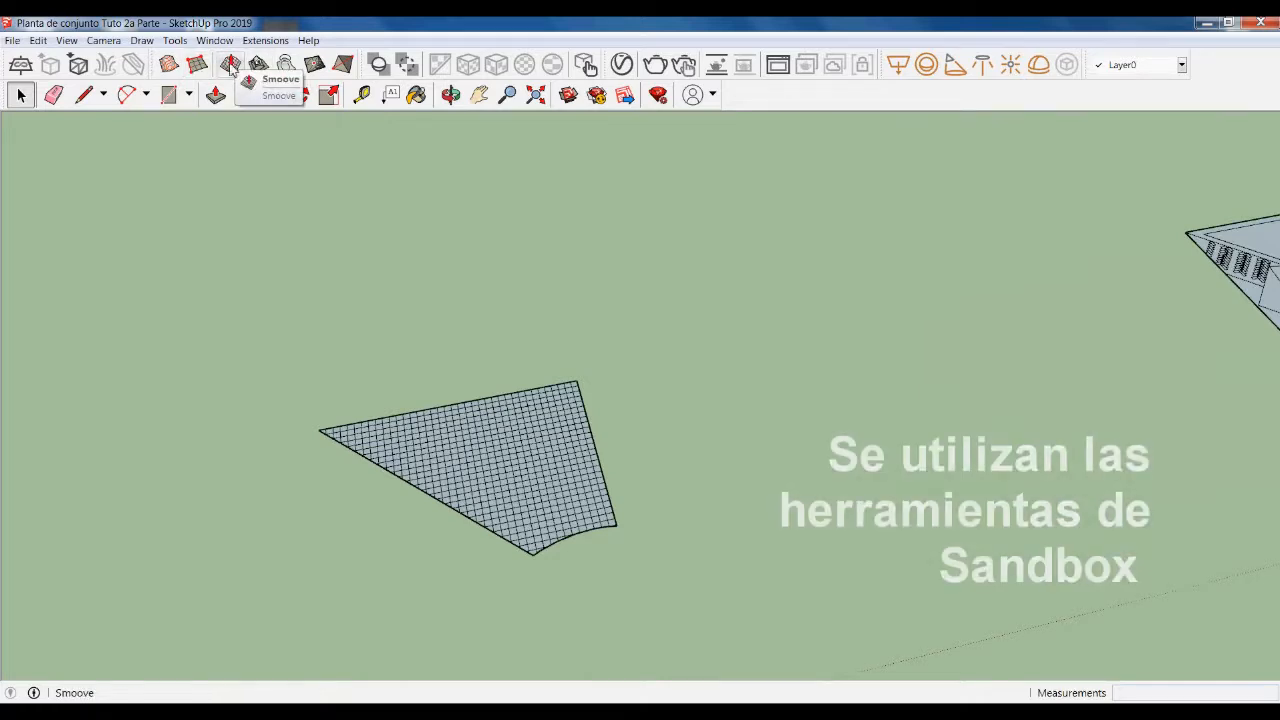
{"action": "left_click", "coordinate": [231, 65]}
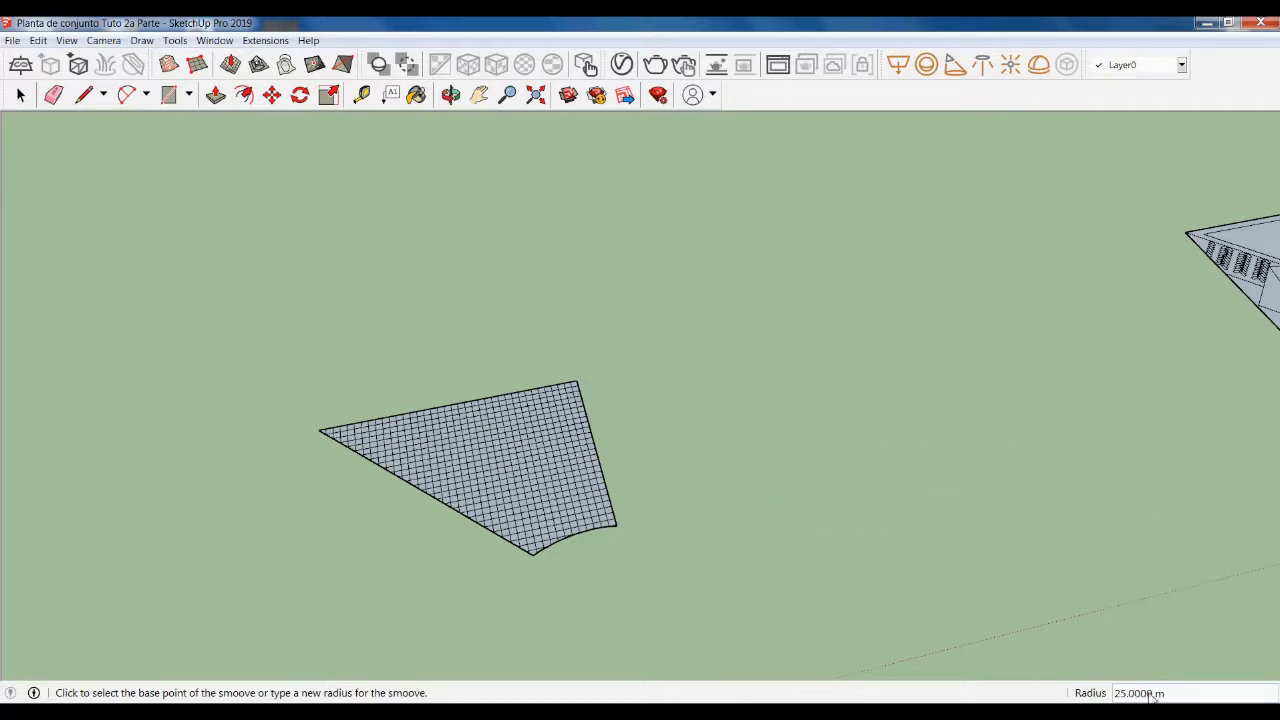
{"action": "type", "text": "20"}
{"action": "key", "text": "Return"}
{"action": "scroll", "coordinate": [398, 430], "scroll_direction": "up", "scroll_amount": 3}
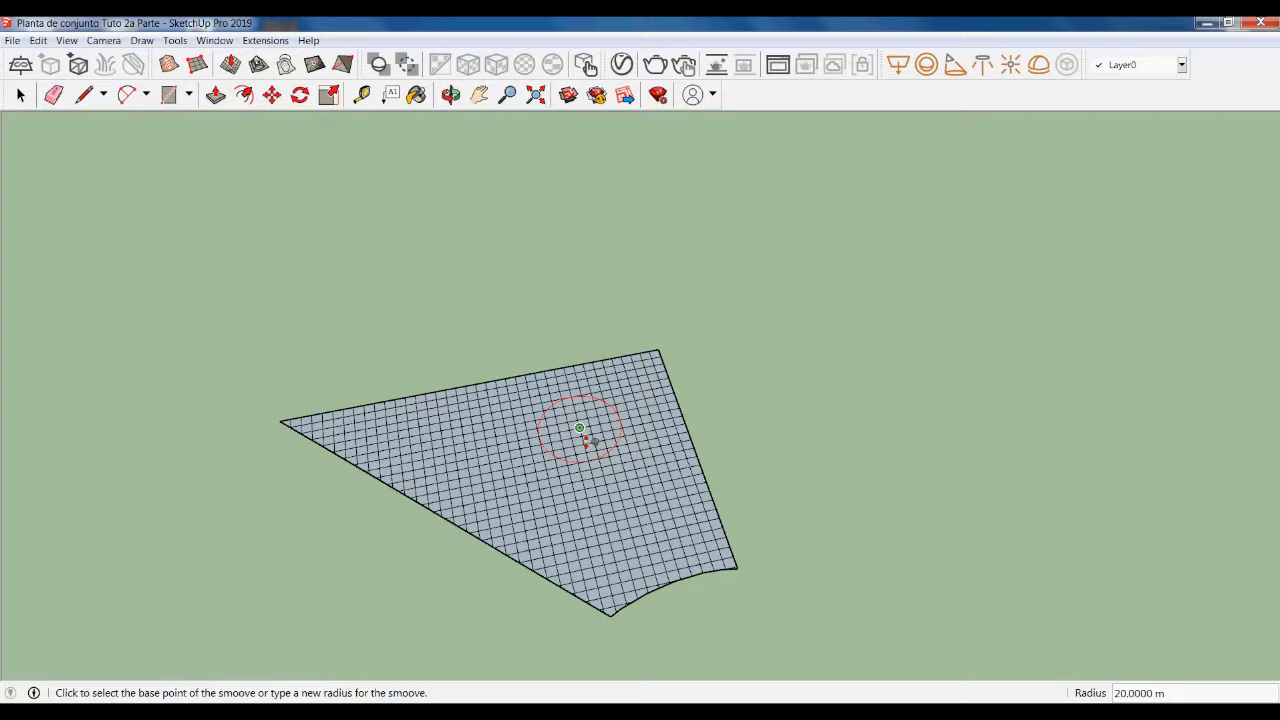
Try a Smoove radius of 40 m on the grid and return it to 20 m
{"action": "type", "text": "40"}
{"action": "key", "text": "Return"}
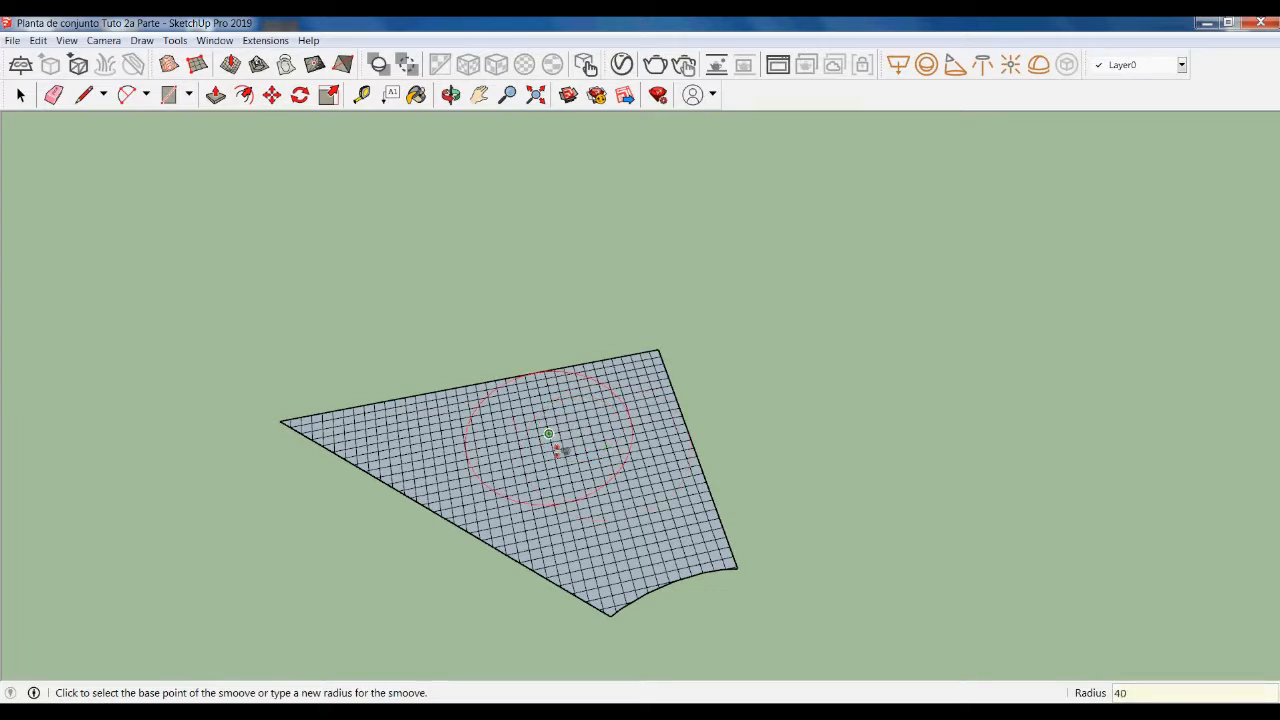
{"action": "type", "text": "20"}
{"action": "key", "text": "Return"}
Raise a mountain about 11.3 m high with the 20 m Smoove radius near the grid's sharp corner
{"action": "scroll", "coordinate": [370, 445], "scroll_direction": "up", "scroll_amount": 3}
{"action": "scroll", "coordinate": [428, 470], "scroll_direction": "up", "scroll_amount": 2}
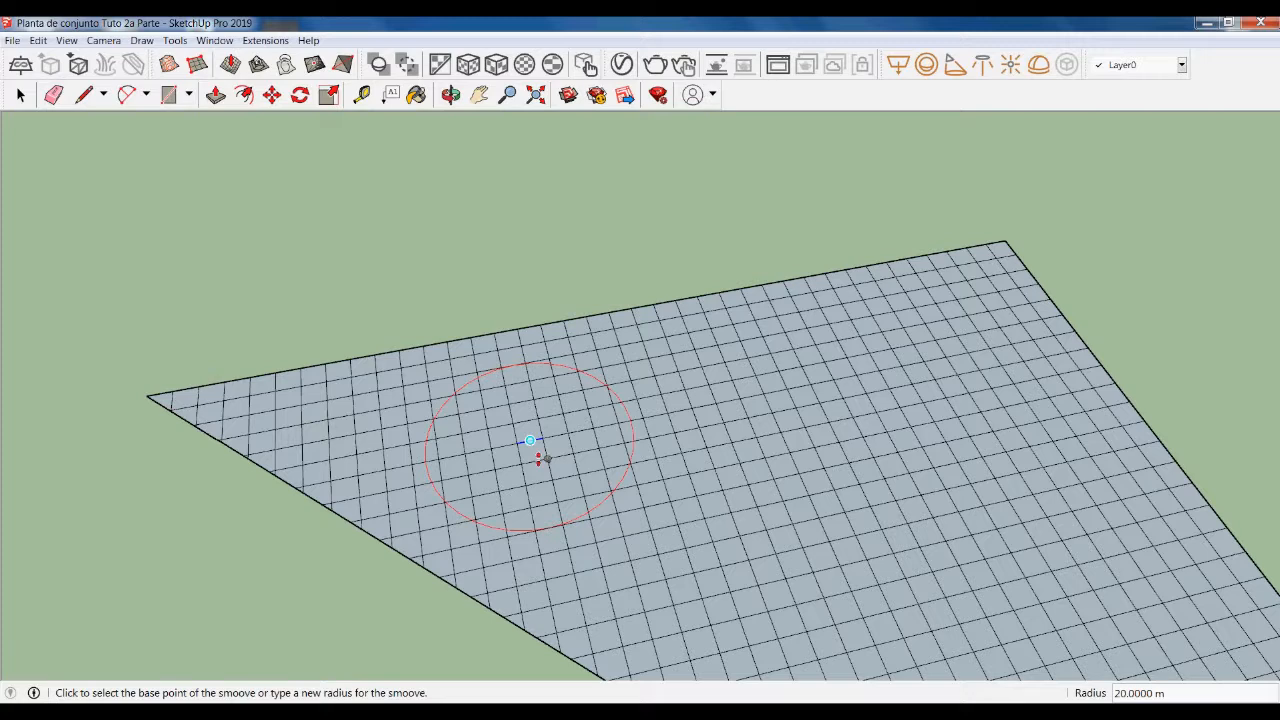
{"action": "left_click", "coordinate": [538, 458]}
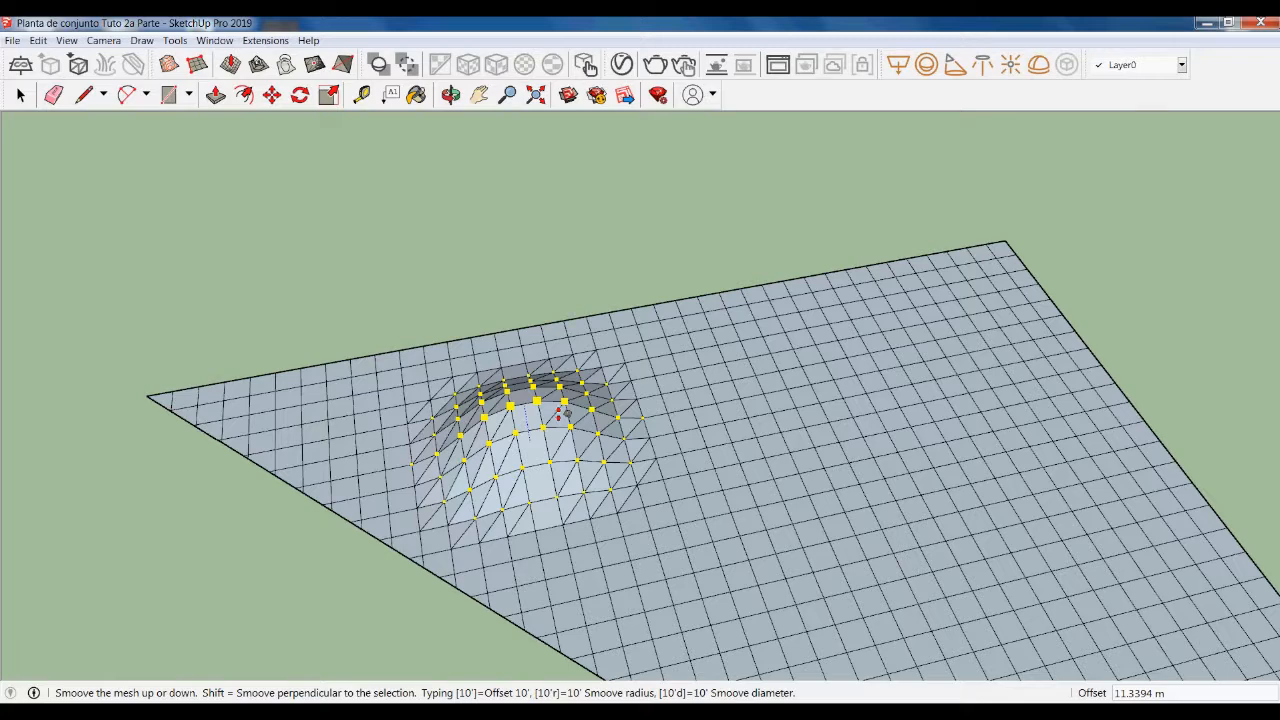
{"action": "left_click", "coordinate": [559, 412]}
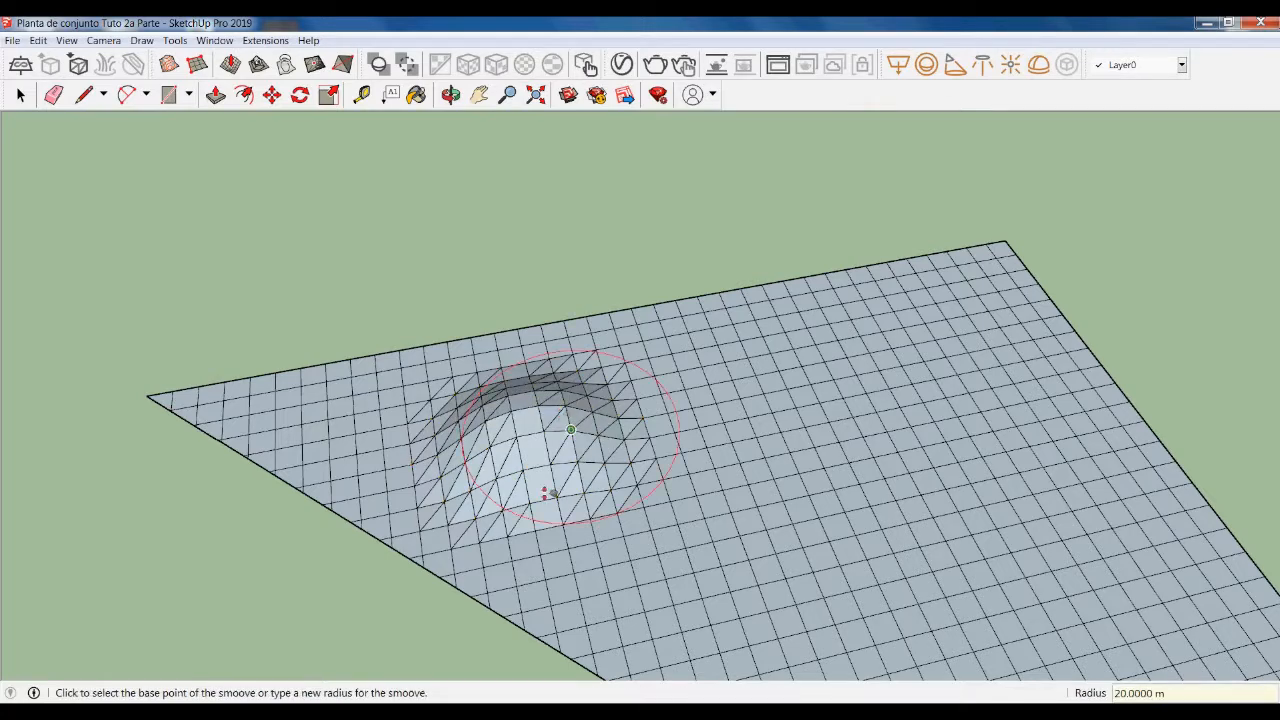
Raise a second 20 m radius mountain about 11.9 m high near the curved end of the grid
{"action": "scroll", "coordinate": [483, 352], "scroll_direction": "down", "scroll_amount": 4}
{"action": "scroll", "coordinate": [701, 391], "scroll_direction": "up", "scroll_amount": 4}
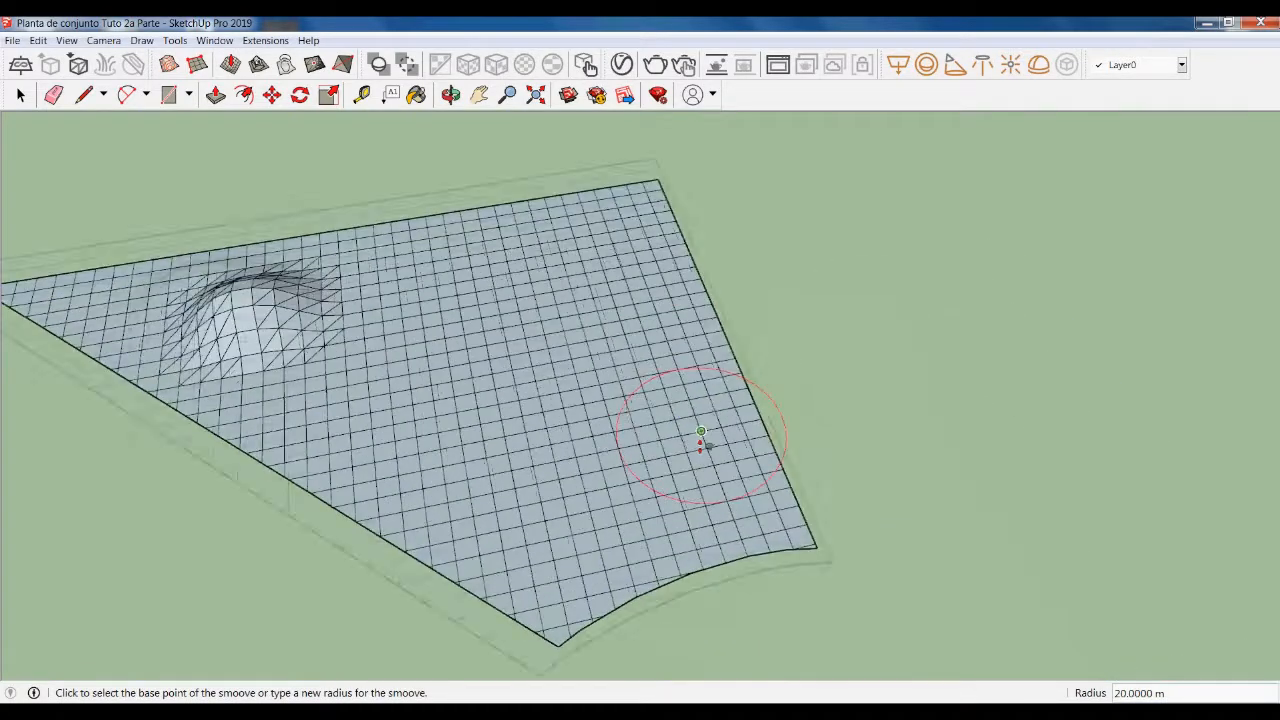
{"action": "left_click", "coordinate": [670, 480]}
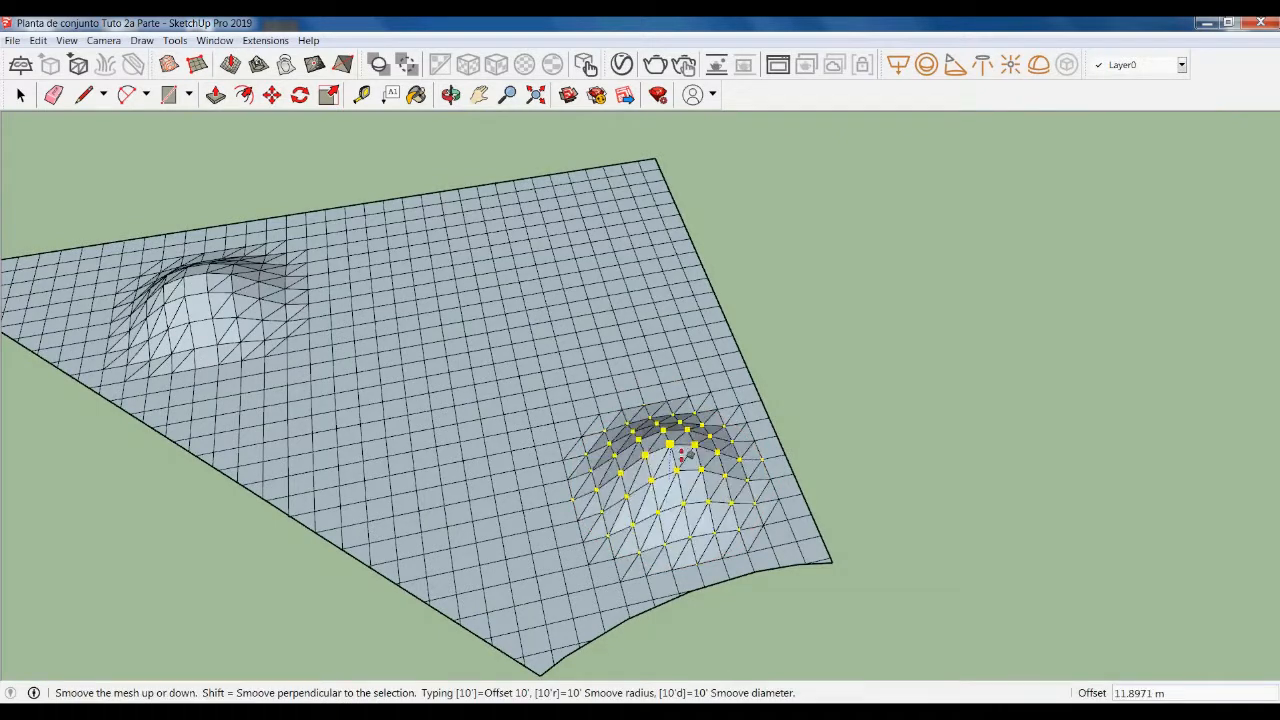
{"action": "left_click", "coordinate": [678, 456]}
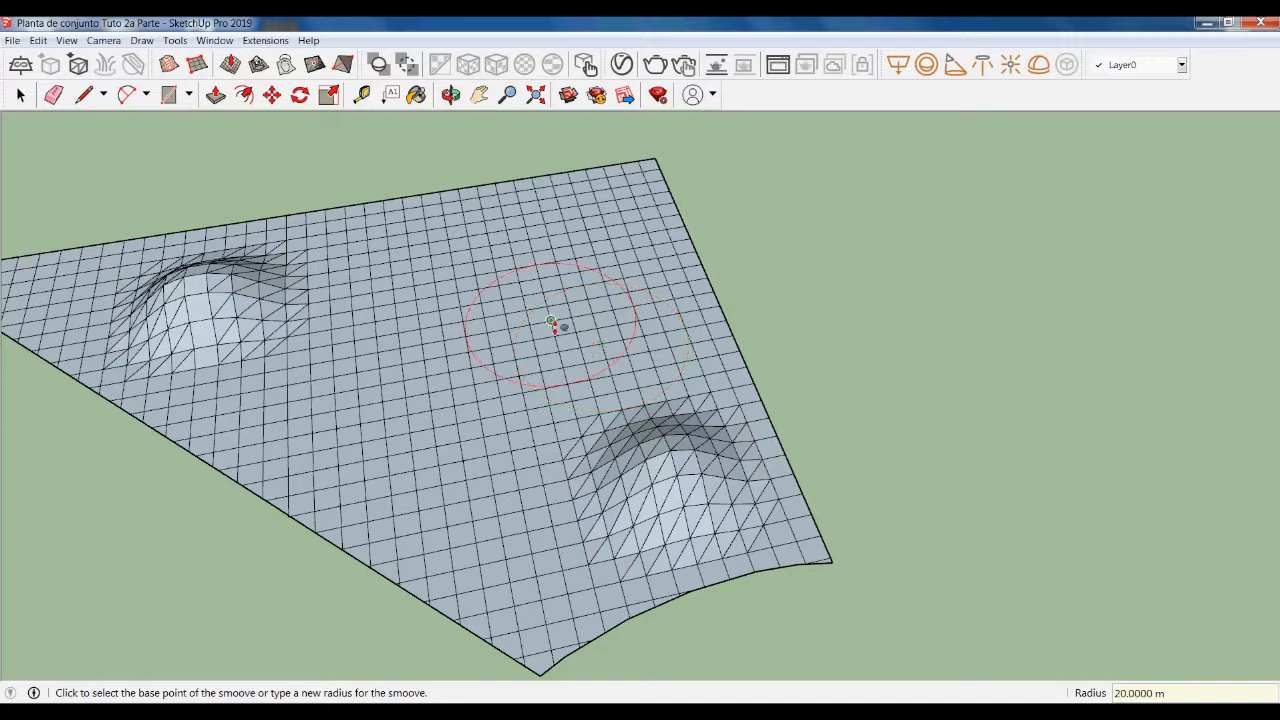
Set the Smoove radius to 30 m and raise a broader mountain beside the one near the sharp corner
{"action": "type", "text": "30"}
{"action": "key", "text": "Return"}
{"action": "left_click", "coordinate": [386, 320]}
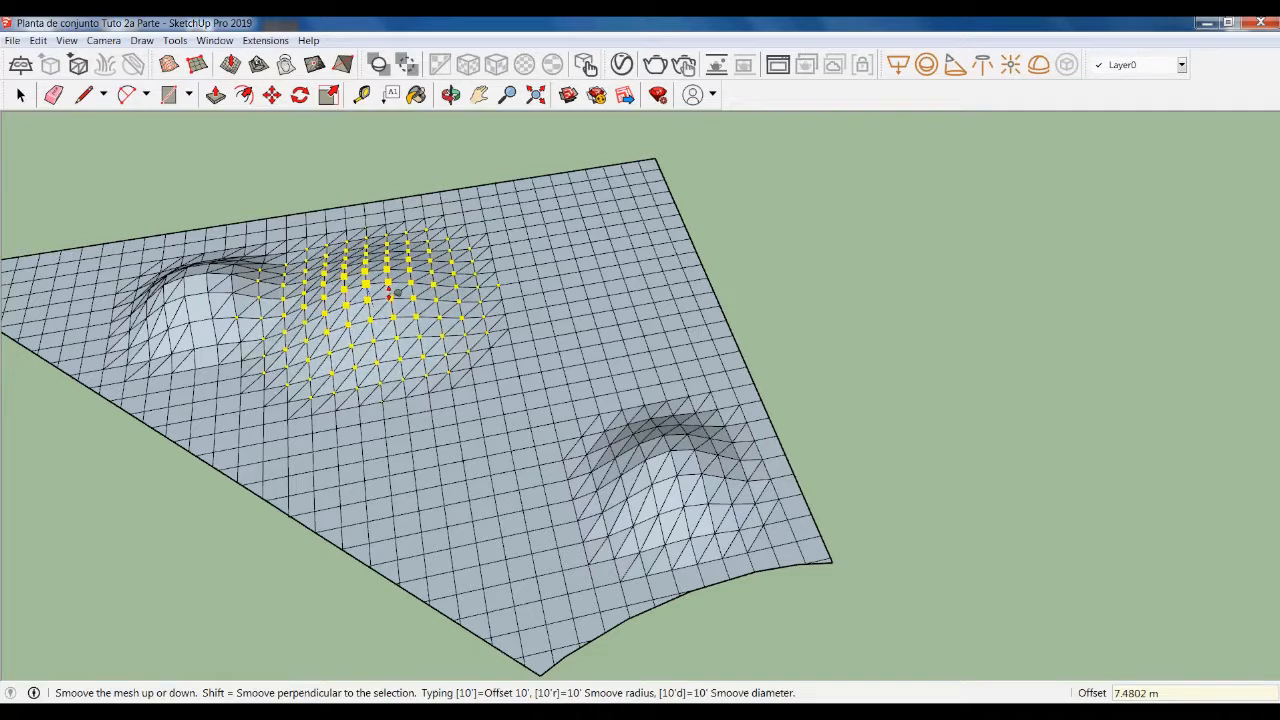
{"action": "left_click", "coordinate": [389, 294]}
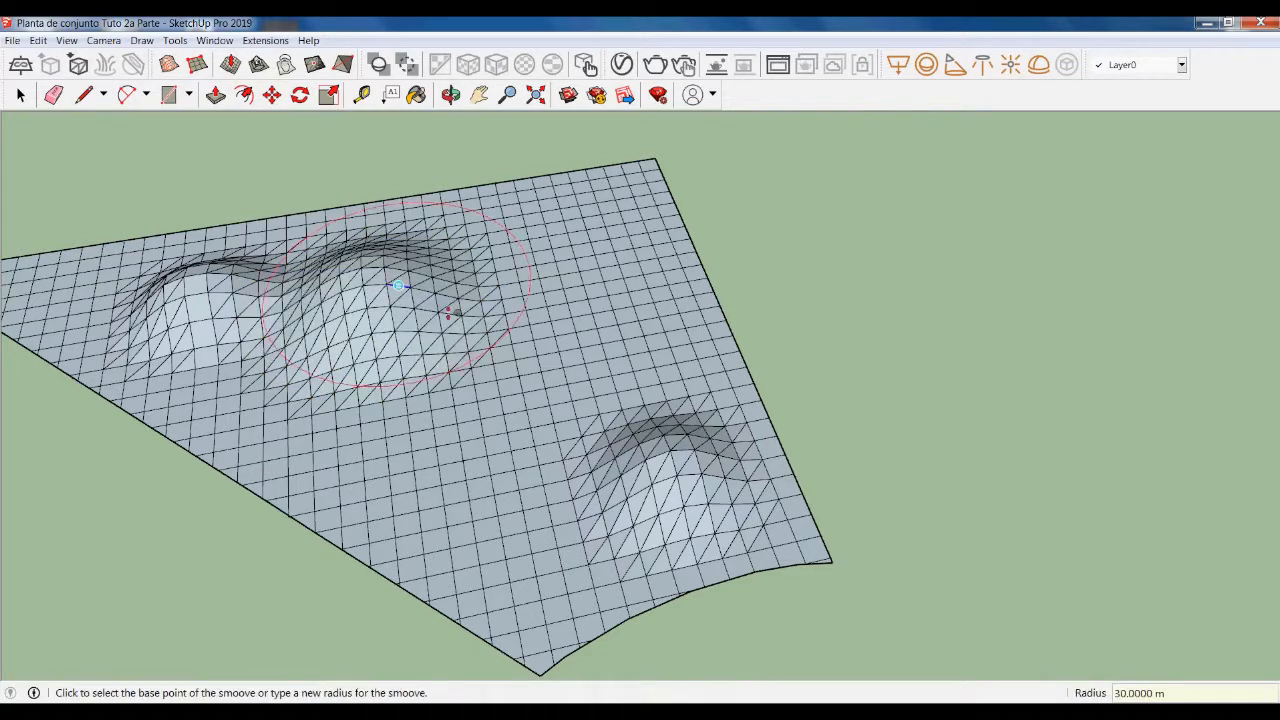
Raise a 30 m radius mountain about 14.4 m high, and a 40 m radius one about 17.8 m high linking it to its neighbour
{"action": "left_click", "coordinate": [588, 366]}
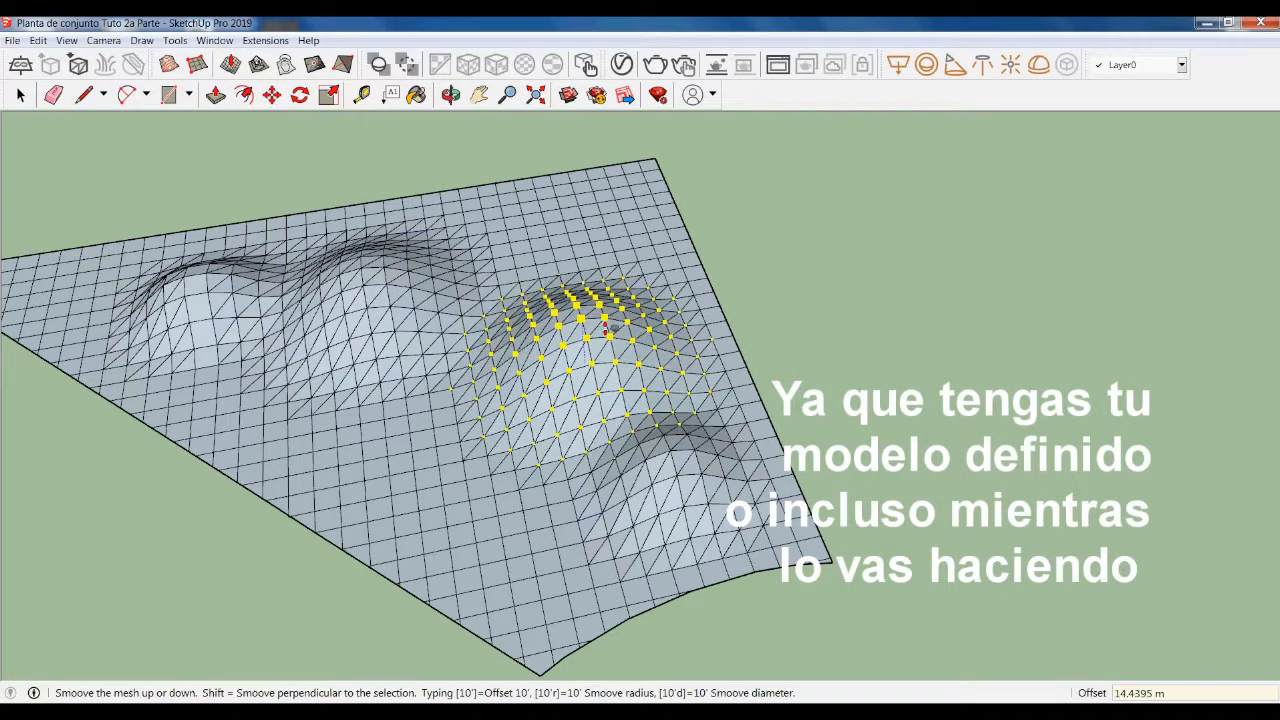
{"action": "key", "text": "Return"}
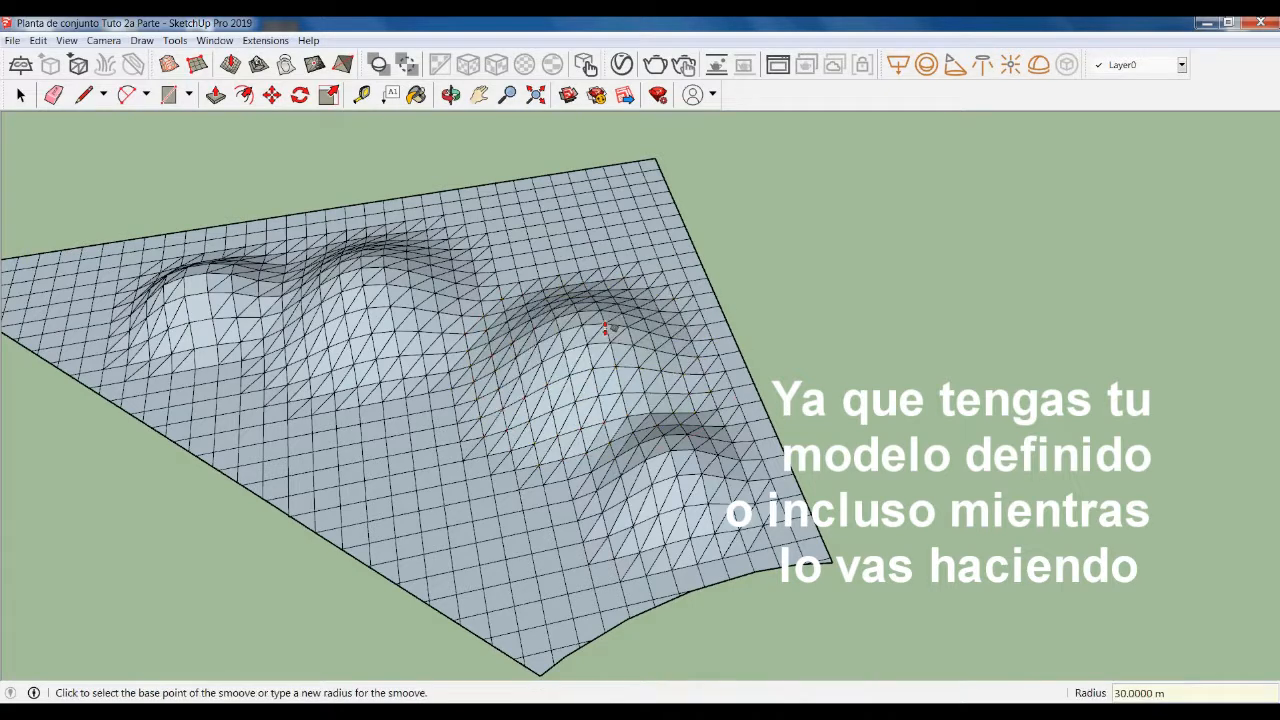
{"action": "type", "text": "40"}
{"action": "key", "text": "Return"}
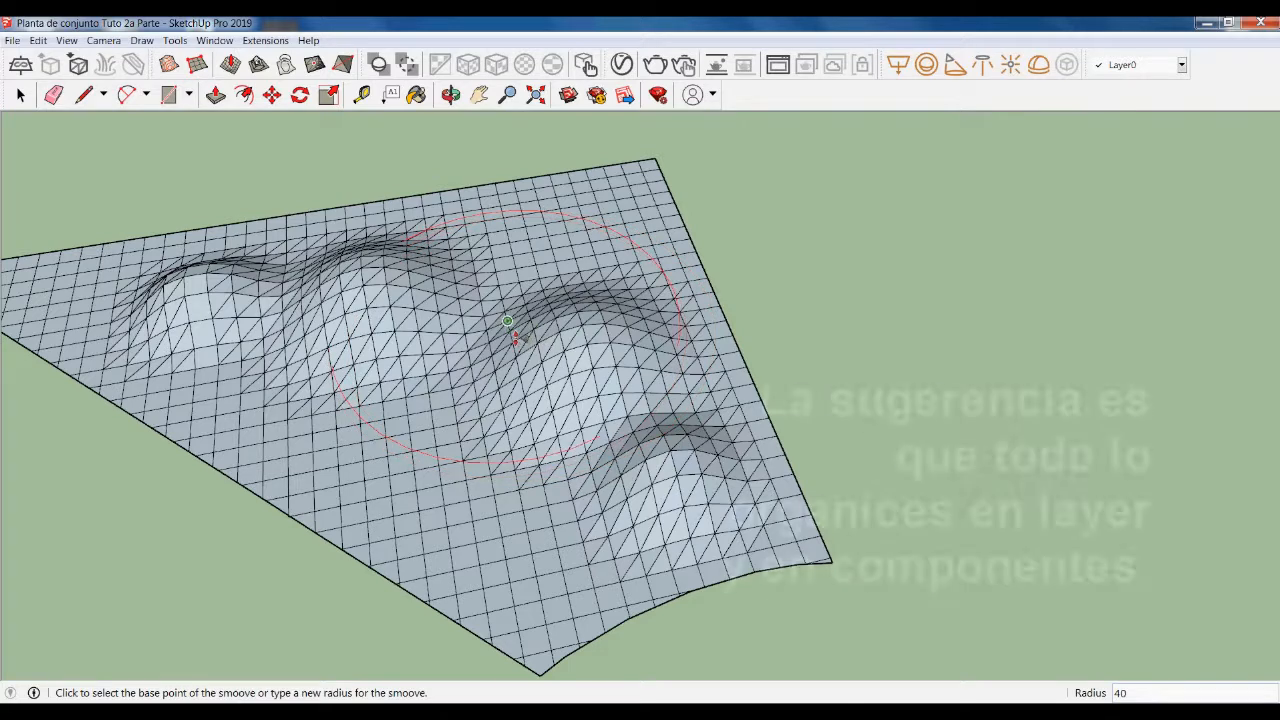
{"action": "left_click", "coordinate": [510, 331]}
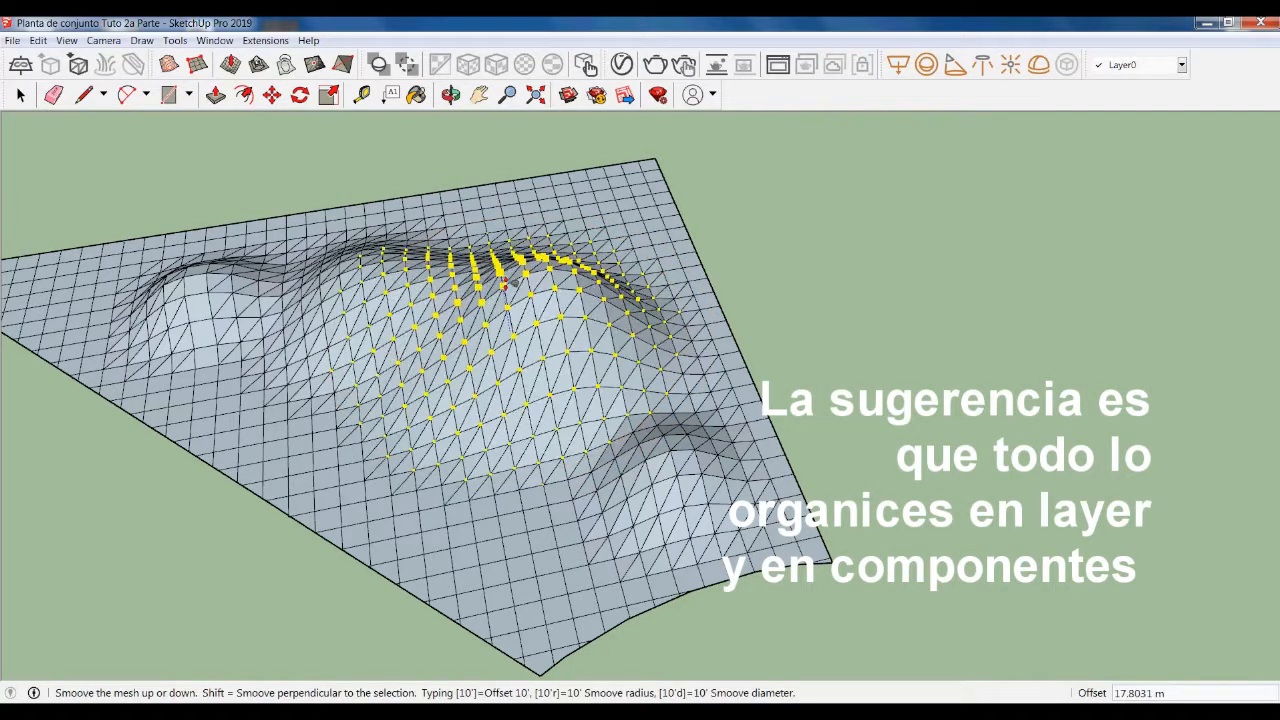
{"action": "left_click", "coordinate": [503, 284]}
{"action": "key", "text": "space"}
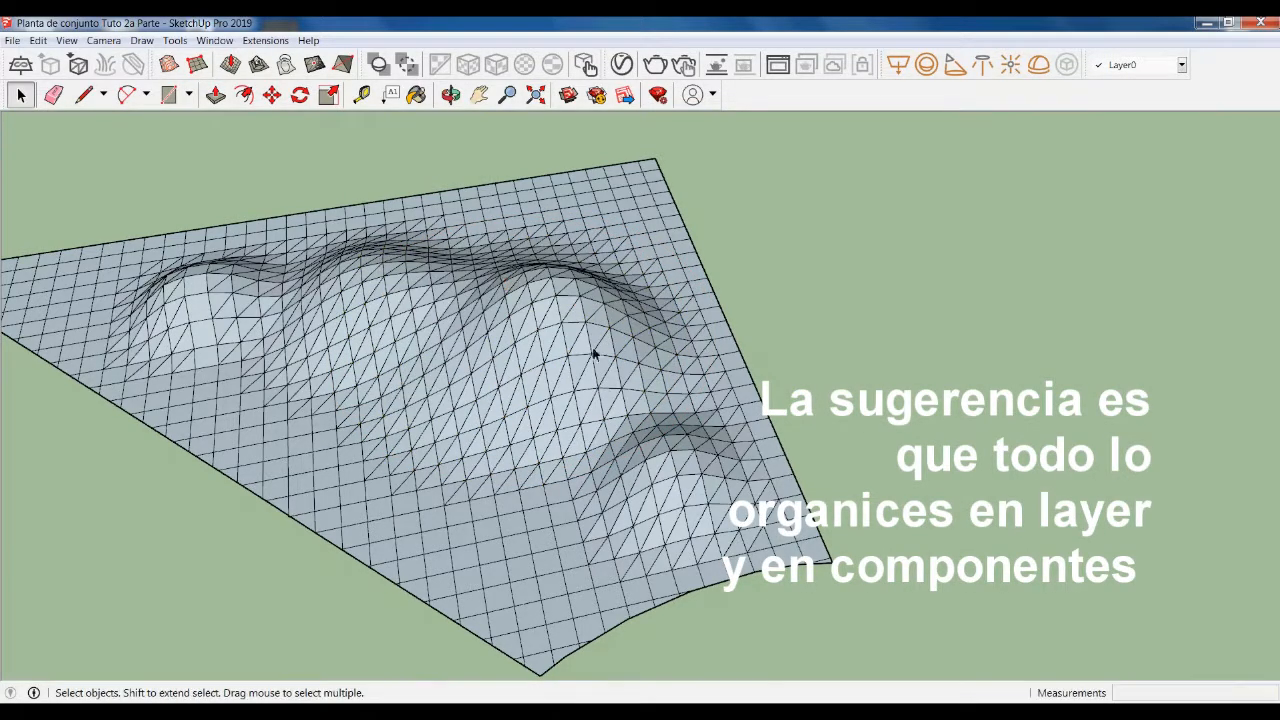
Copy the whole terrain mesh 250 m along the red axis
{"action": "scroll", "coordinate": [416, 281], "scroll_direction": "down", "scroll_amount": 6}
{"action": "middle_click_drag", "start_coordinate": [737, 470], "coordinate": [640, 478]}
{"action": "scroll", "coordinate": [452, 298], "scroll_direction": "up", "scroll_amount": 2}
{"action": "scroll", "coordinate": [458, 305], "scroll_direction": "up", "scroll_amount": 2}
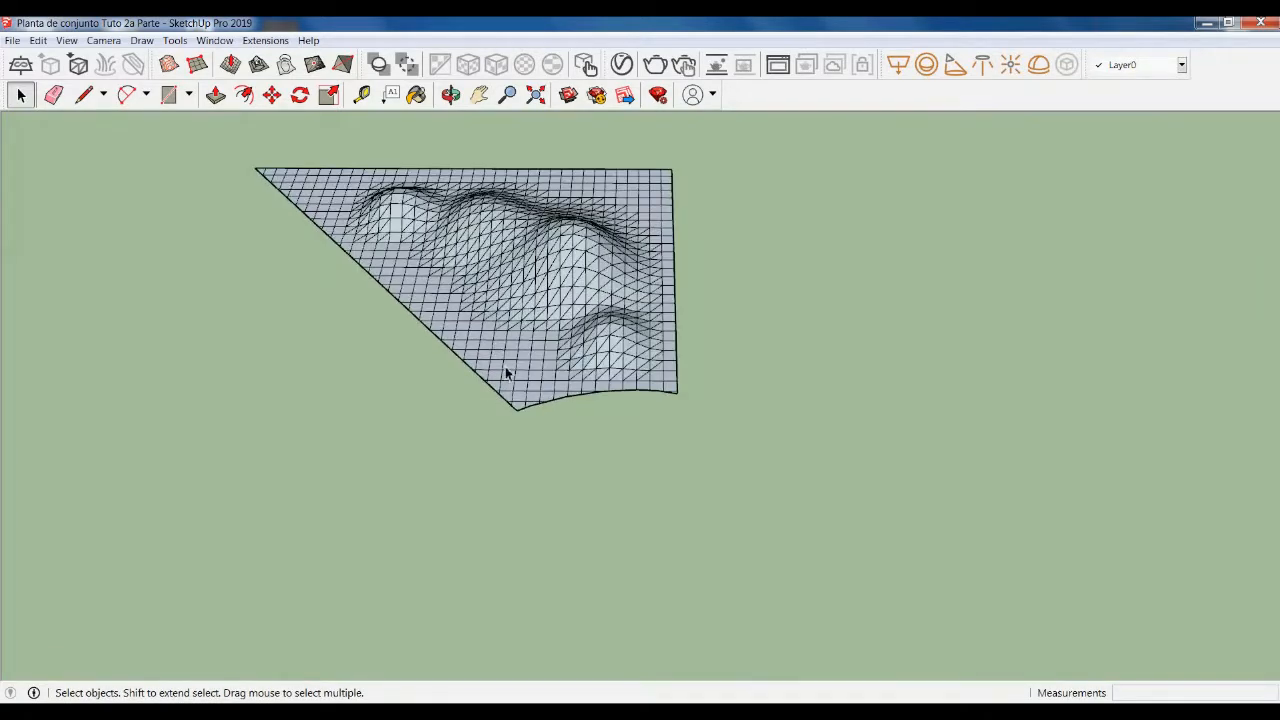
{"action": "triple_click", "coordinate": [506, 370]}
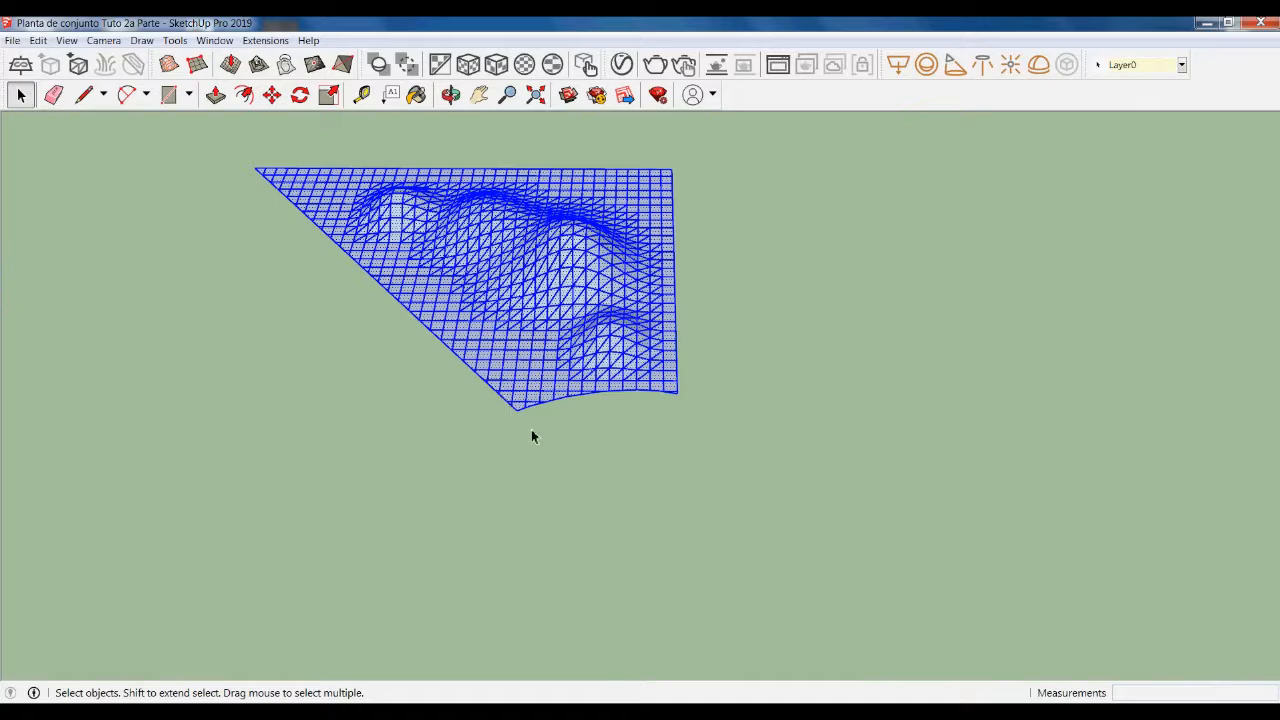
{"action": "scroll", "coordinate": [473, 446], "scroll_direction": "down", "scroll_amount": 2}
{"action": "key", "text": "m"}
{"action": "left_click", "coordinate": [506, 500]}
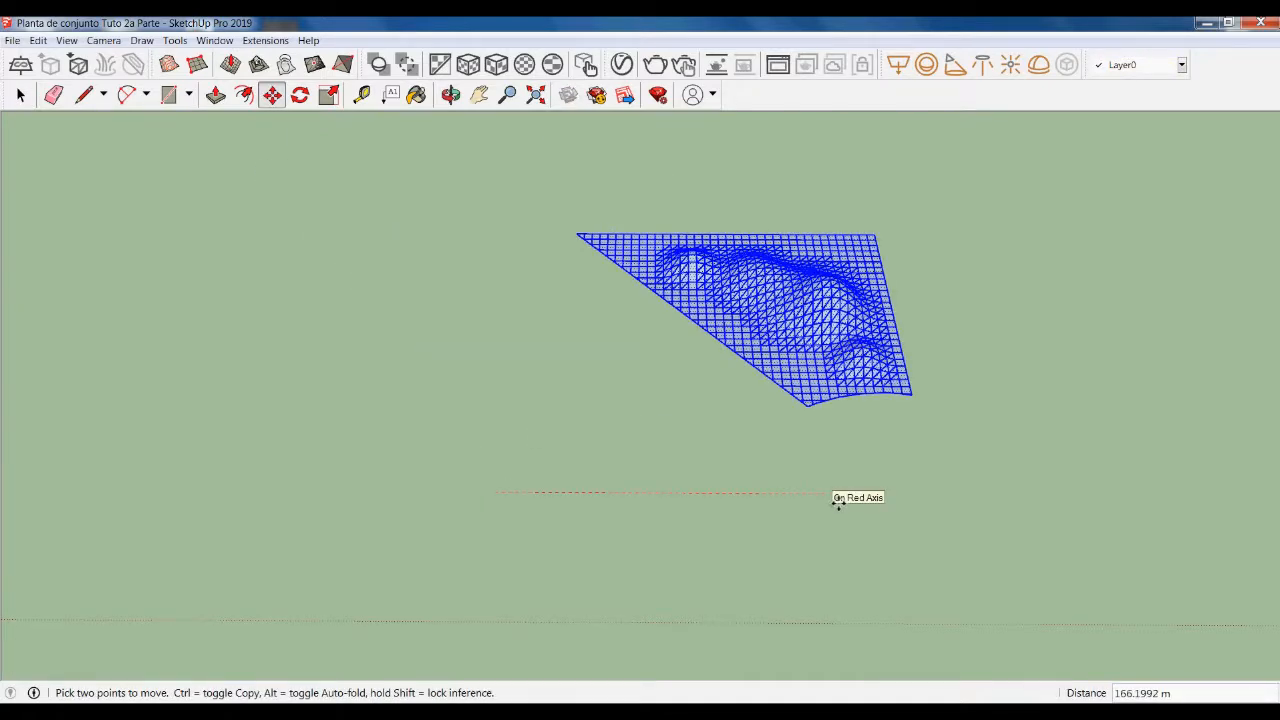
{"action": "key", "text": "ctrl"}
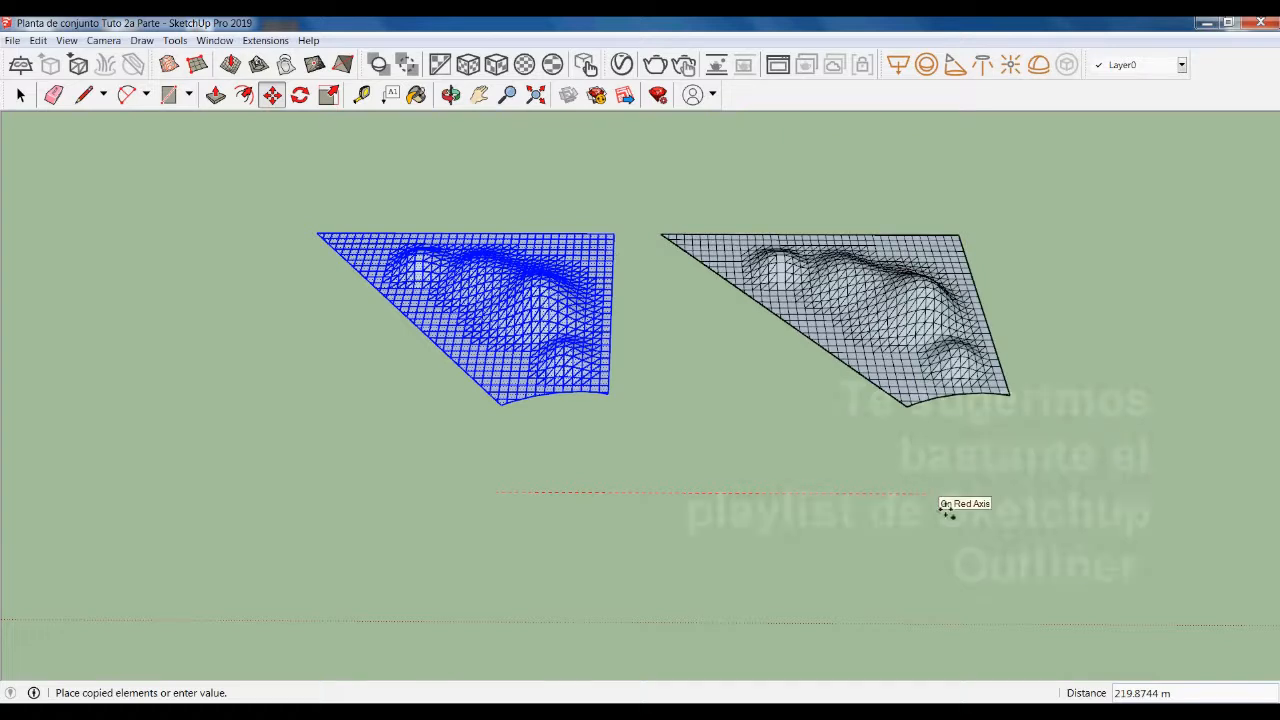
{"action": "type", "text": "250"}
{"action": "key", "text": "Return"}
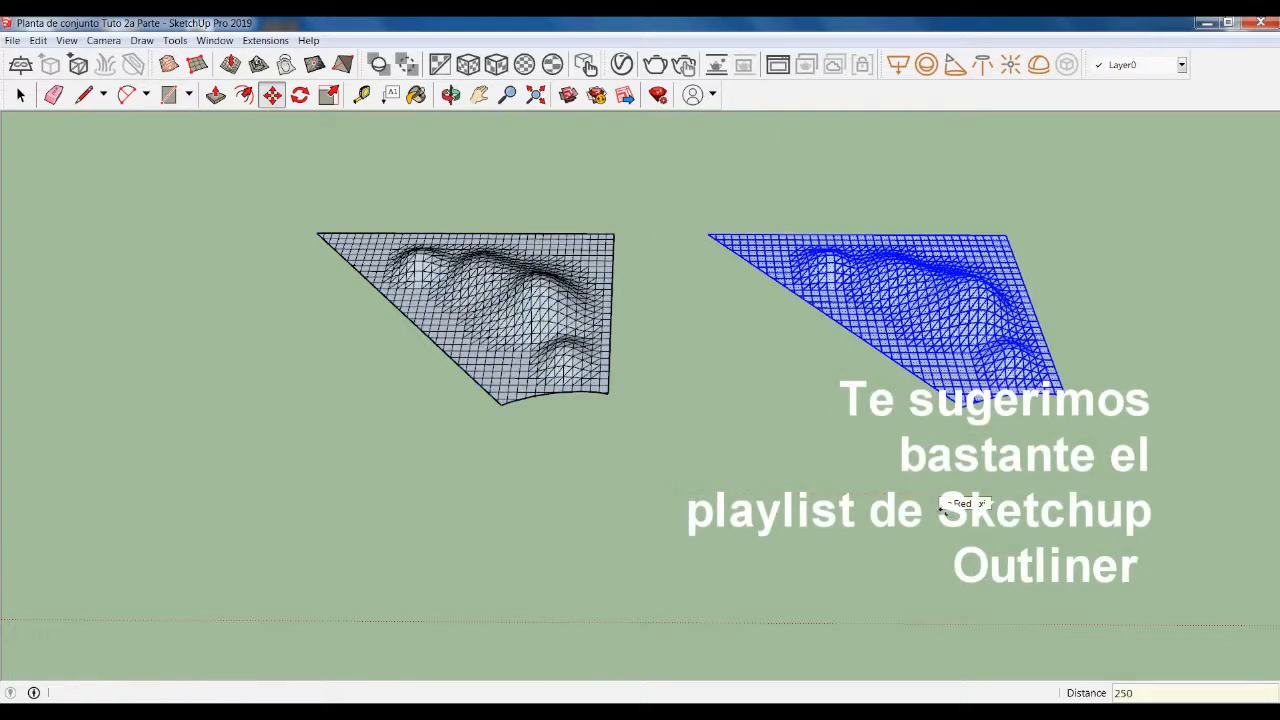
{"action": "key", "text": "space"}
{"action": "left_click", "coordinate": [942, 513]}
Make a group from the terrain copy nearest the site plan
{"action": "scroll", "coordinate": [575, 470], "scroll_direction": "down", "scroll_amount": 1}
{"action": "middle_click_drag", "start_coordinate": [533, 453], "coordinate": [380, 402]}
{"action": "scroll", "coordinate": [400, 350], "scroll_direction": "down", "scroll_amount": 3}
{"action": "middle_click_drag", "start_coordinate": [507, 332], "coordinate": [634, 459]}
{"action": "scroll", "coordinate": [506, 324], "scroll_direction": "up", "scroll_amount": 2}
{"action": "scroll", "coordinate": [507, 332], "scroll_direction": "up", "scroll_amount": 1}
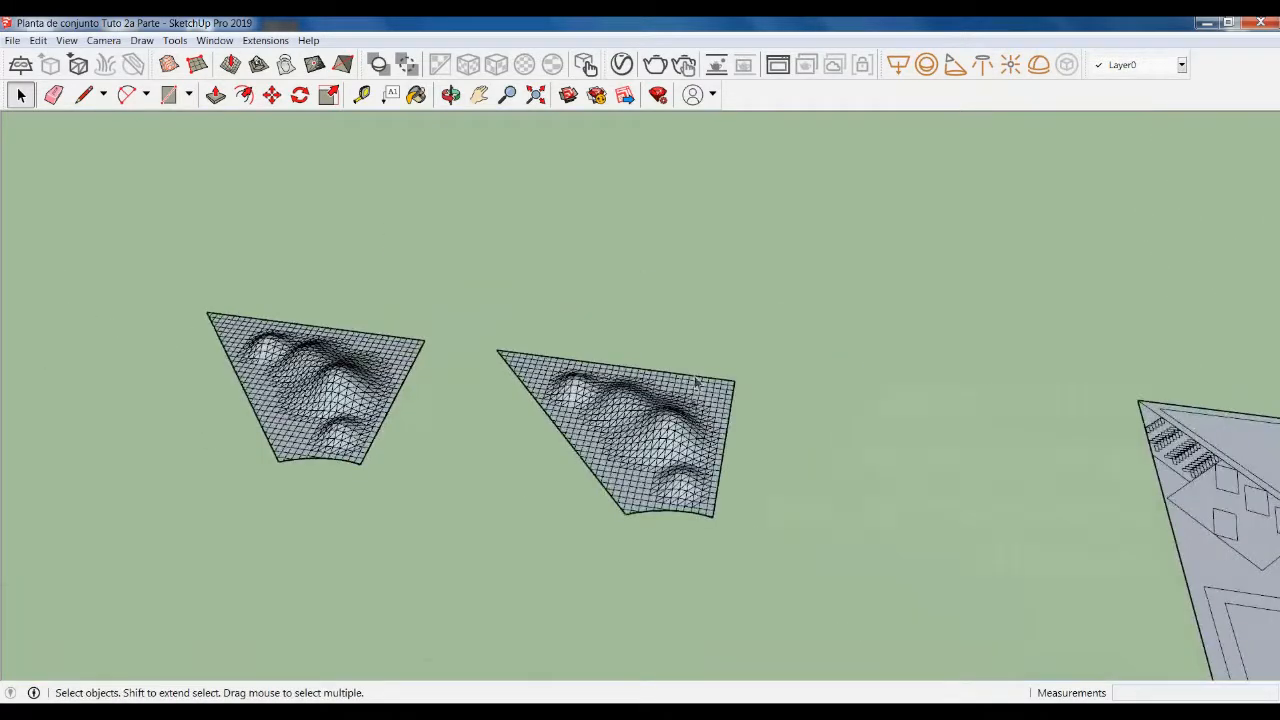
{"action": "scroll", "coordinate": [740, 385], "scroll_direction": "up", "scroll_amount": 3}
{"action": "triple_click", "coordinate": [740, 397]}
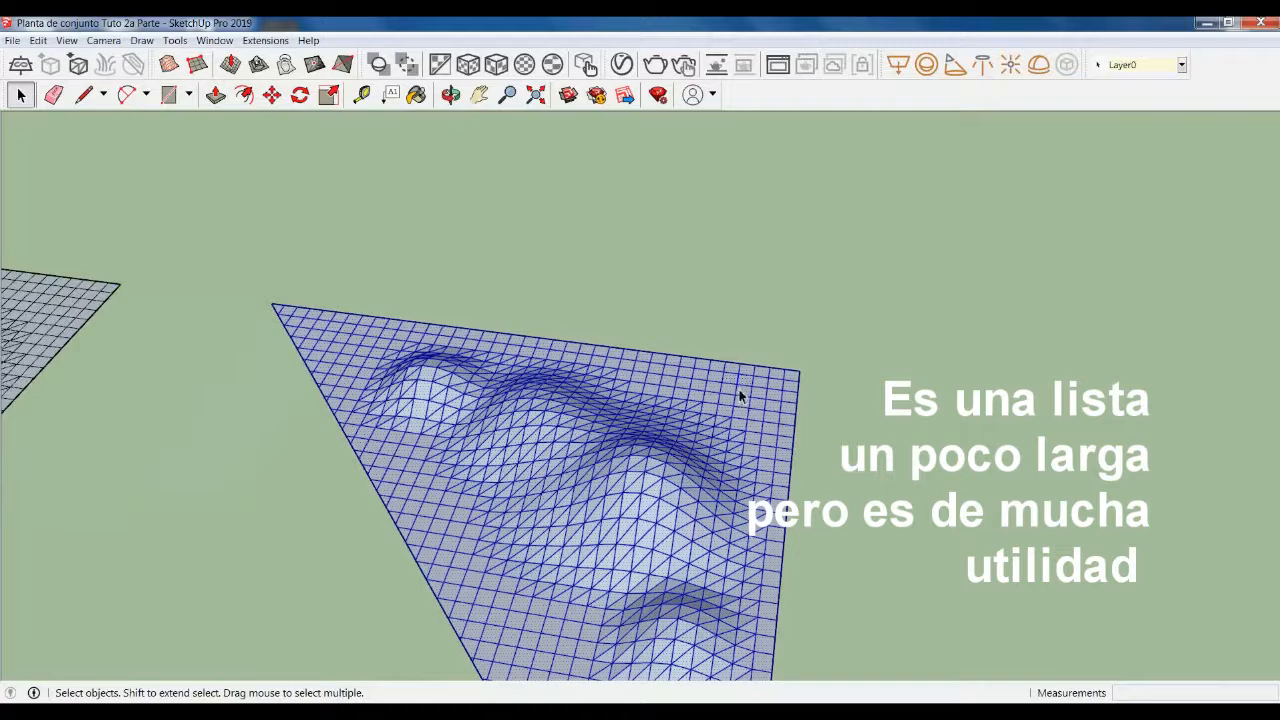
{"action": "right_click", "coordinate": [735, 389]}
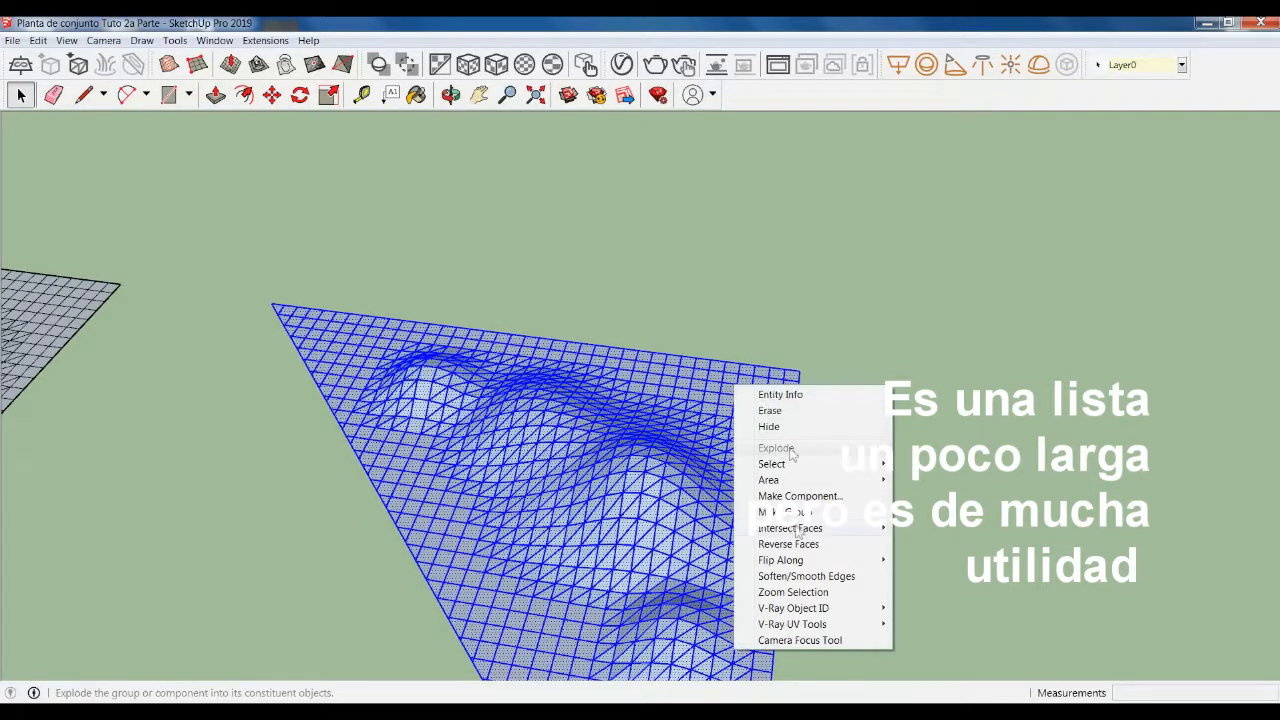
{"action": "left_click", "coordinate": [775, 512]}
{"action": "scroll", "coordinate": [606, 249], "scroll_direction": "down", "scroll_amount": 6}
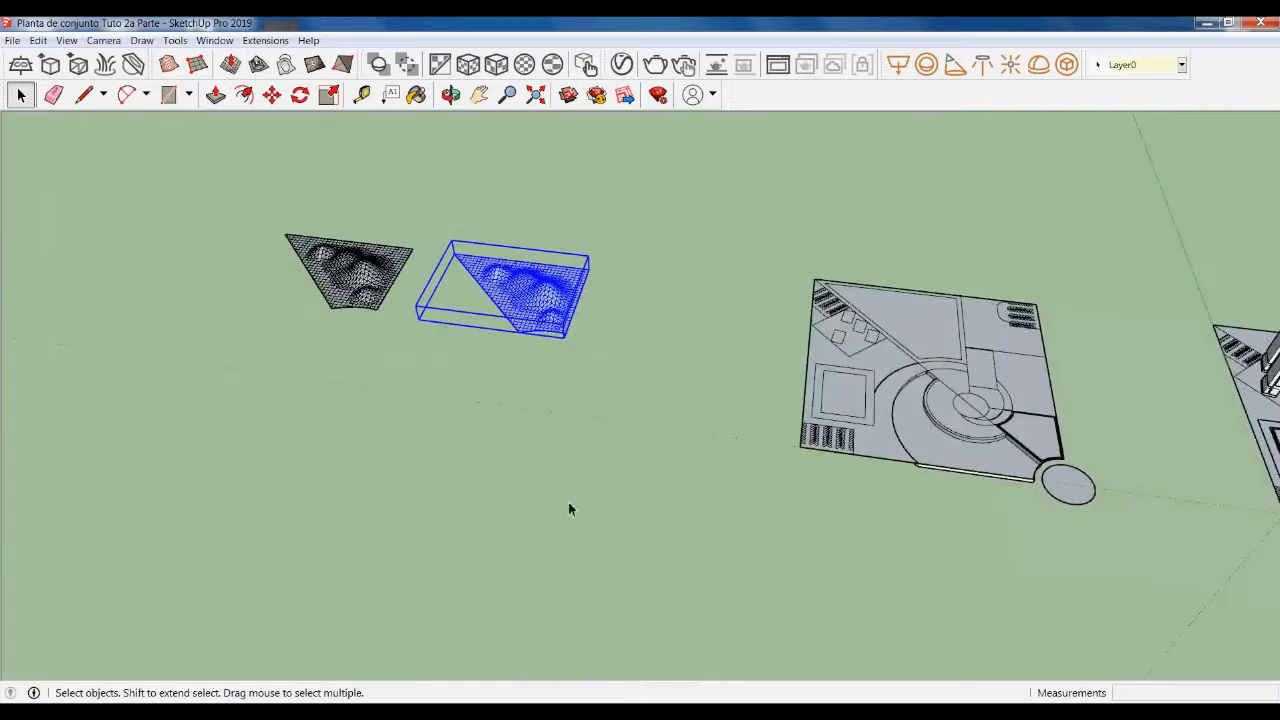
{"action": "left_click", "coordinate": [648, 519]}
Delete the wedge-shaped face in the site plan to leave an opening for the terrain
{"action": "scroll", "coordinate": [925, 302], "scroll_direction": "up", "scroll_amount": 3}
{"action": "left_click", "coordinate": [929, 331]}
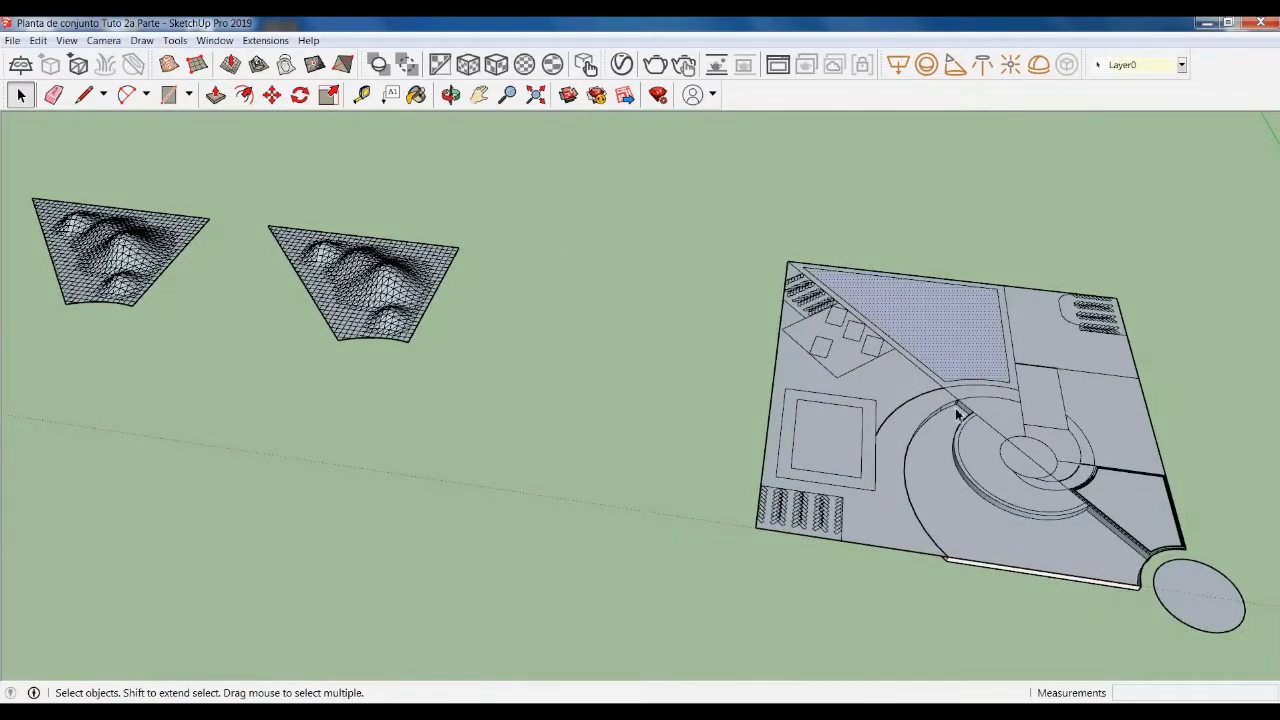
{"action": "key", "text": "Delete"}
{"action": "scroll", "coordinate": [618, 330], "scroll_direction": "down", "scroll_amount": 2}
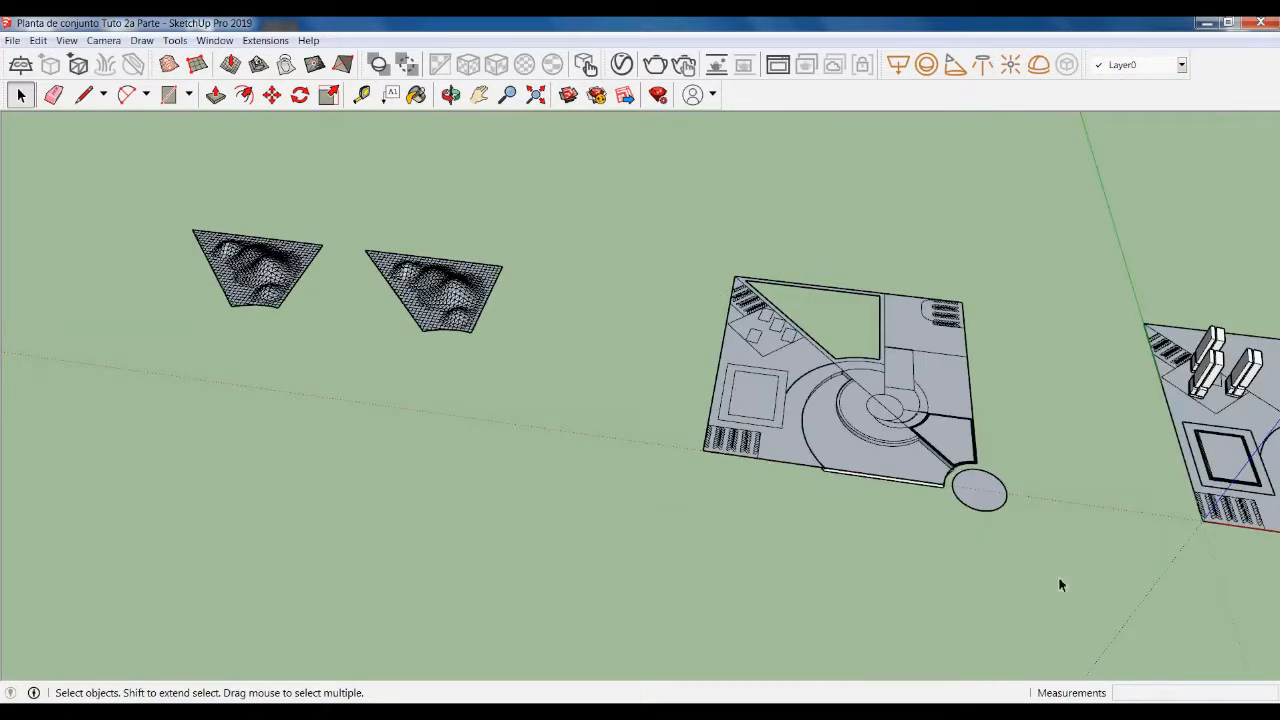
Select all the connected geometry of the site plan with the opening and make it a group
{"action": "left_click", "coordinate": [953, 464]}
{"action": "right_click", "coordinate": [949, 390]}
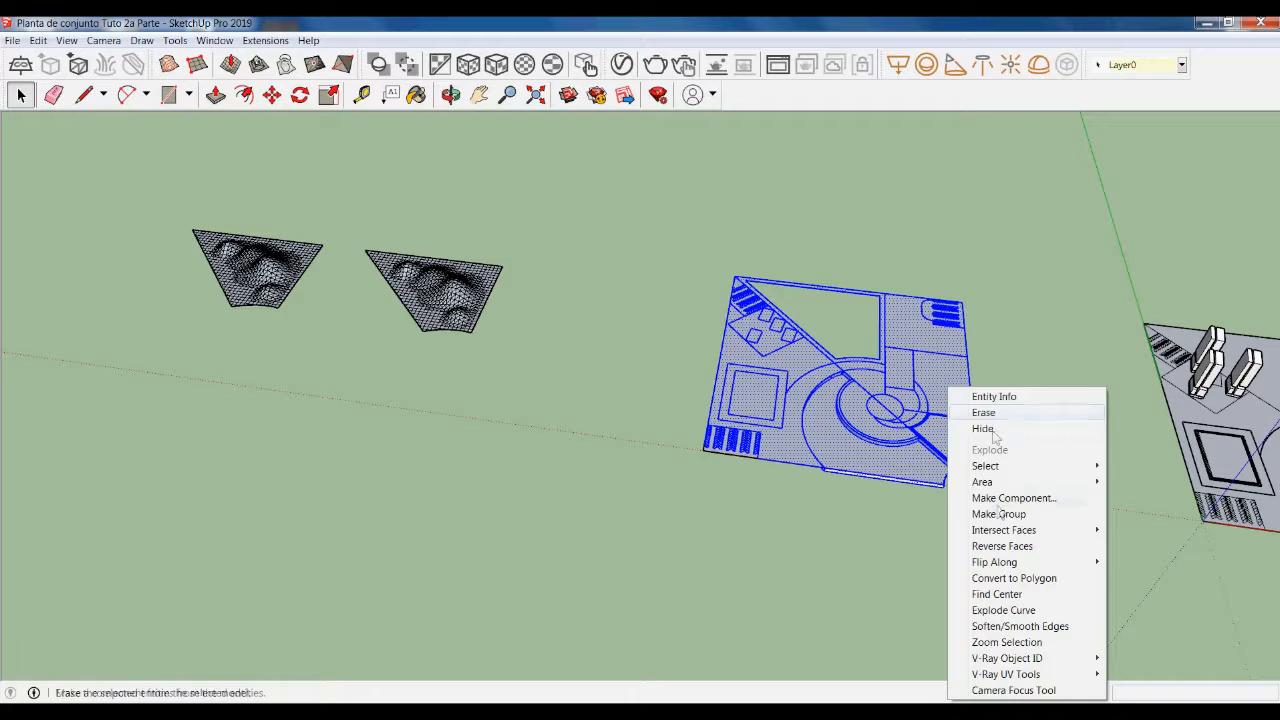
{"action": "left_click", "coordinate": [999, 514]}
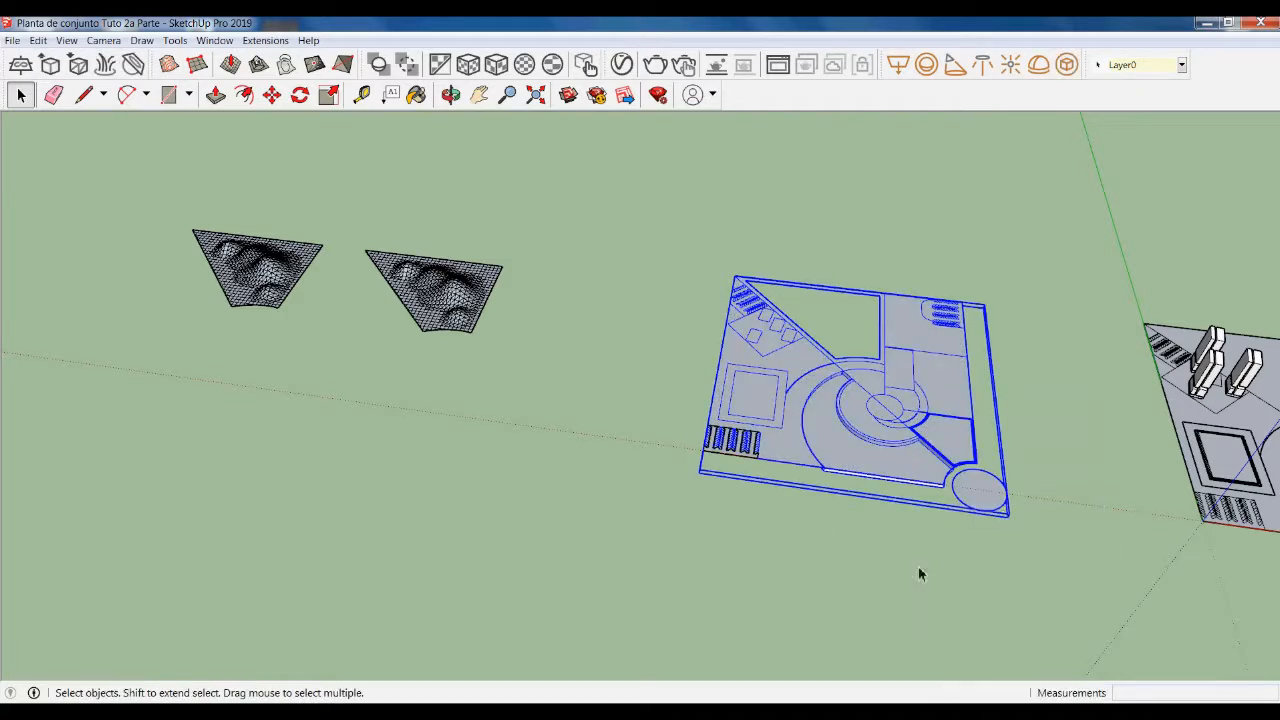
{"action": "left_click", "coordinate": [586, 449]}
Move the terrain group about 484 m onto the site plan near its wedge-shaped opening
{"action": "scroll", "coordinate": [845, 432], "scroll_direction": "down", "scroll_amount": 3}
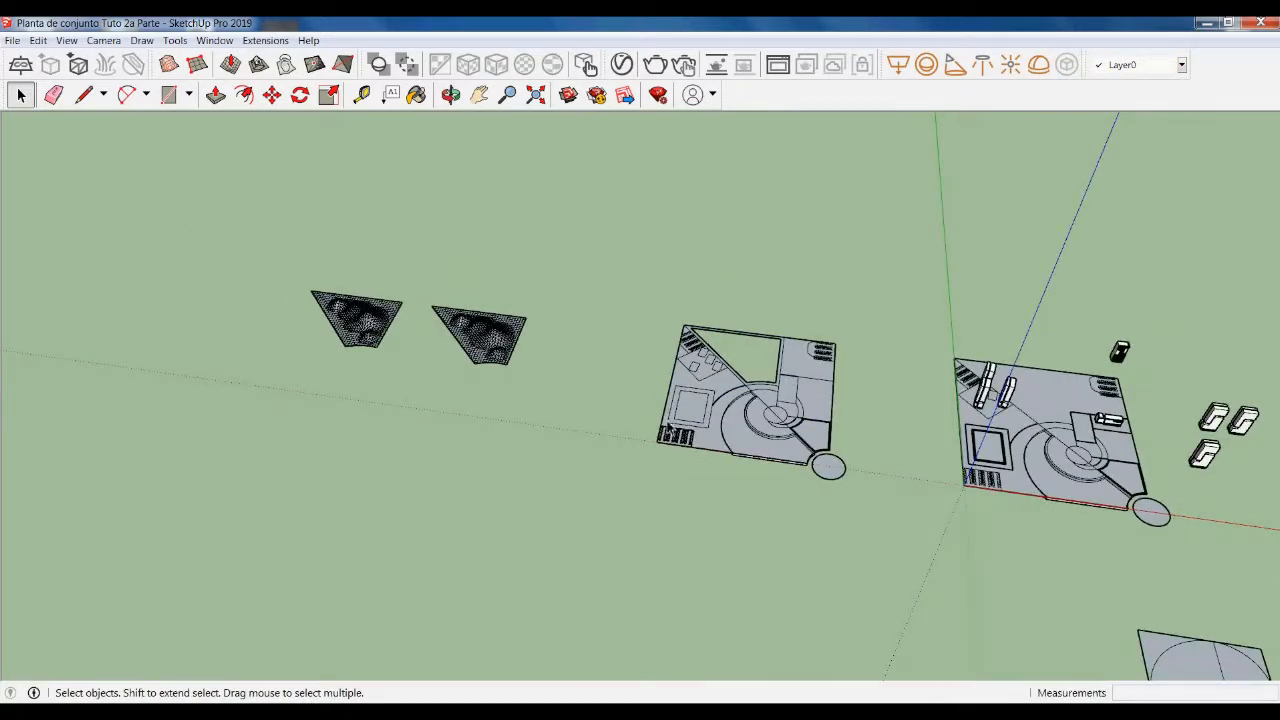
{"action": "scroll", "coordinate": [280, 268], "scroll_direction": "up", "scroll_amount": 4}
{"action": "middle_click_drag", "start_coordinate": [542, 425], "coordinate": [622, 416]}
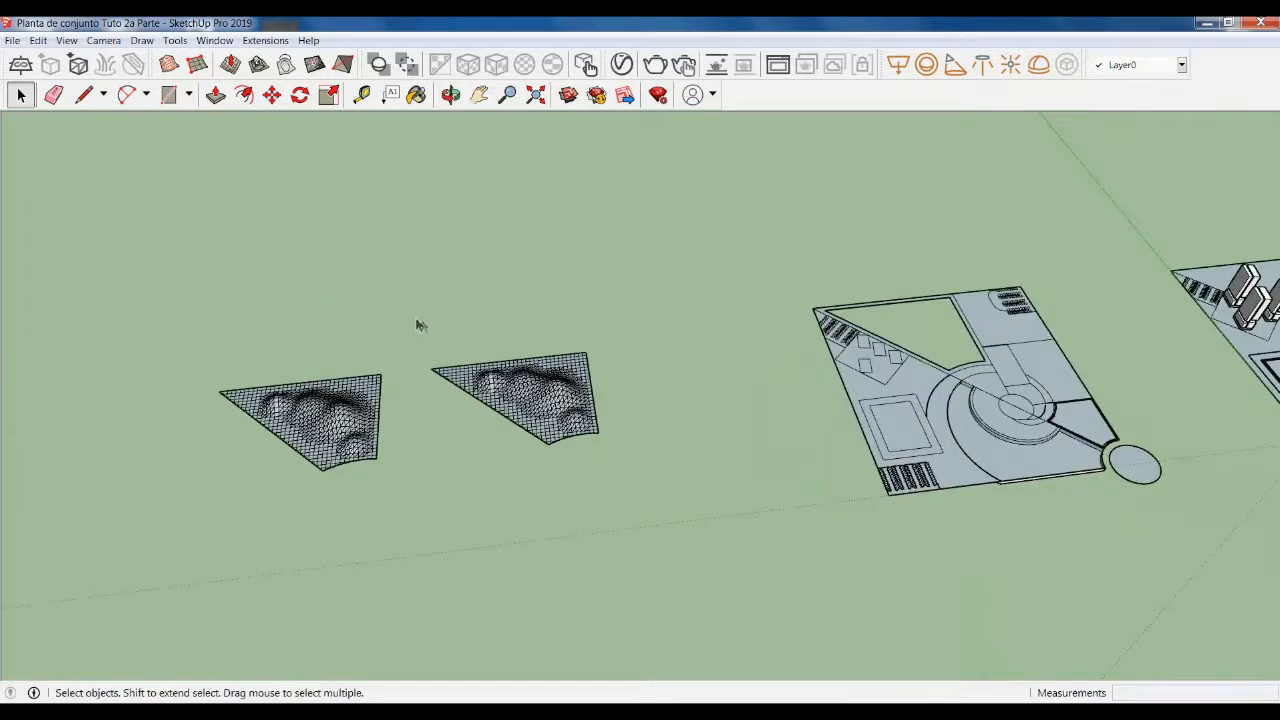
{"action": "left_click", "coordinate": [488, 392]}
{"action": "key", "text": "m"}
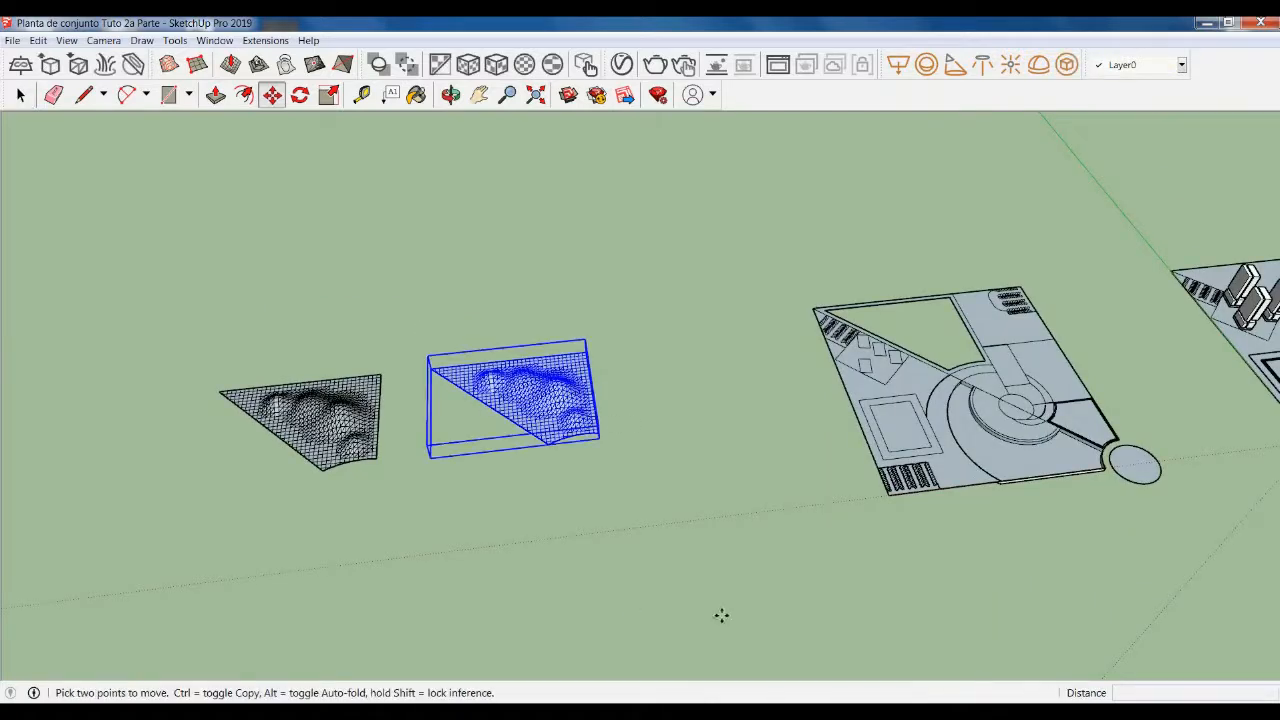
{"action": "left_click", "coordinate": [667, 617]}
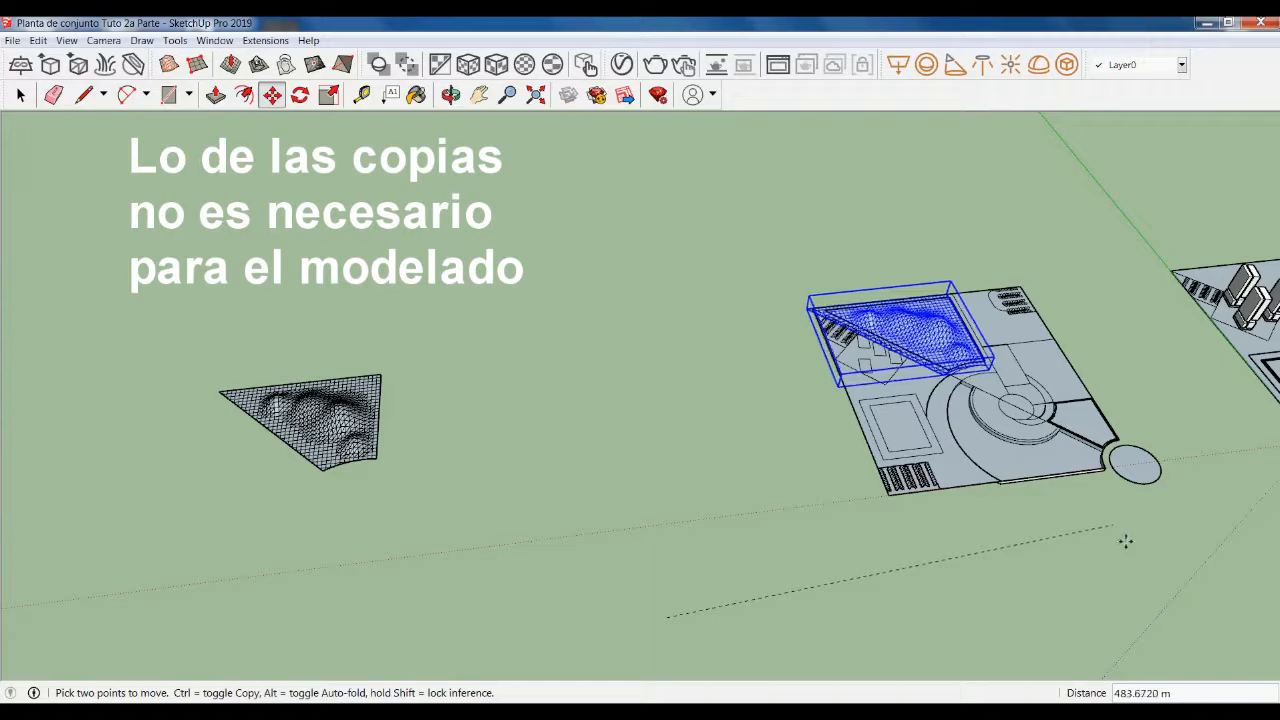
Fit the terrain group into the wedge-shaped opening and lower it 0.5 m along the blue axis
{"action": "middle_click_drag", "start_coordinate": [1174, 492], "coordinate": [777, 317]}
{"action": "scroll", "coordinate": [857, 643], "scroll_direction": "up", "scroll_amount": 4}
{"action": "scroll", "coordinate": [880, 471], "scroll_direction": "up", "scroll_amount": 4}
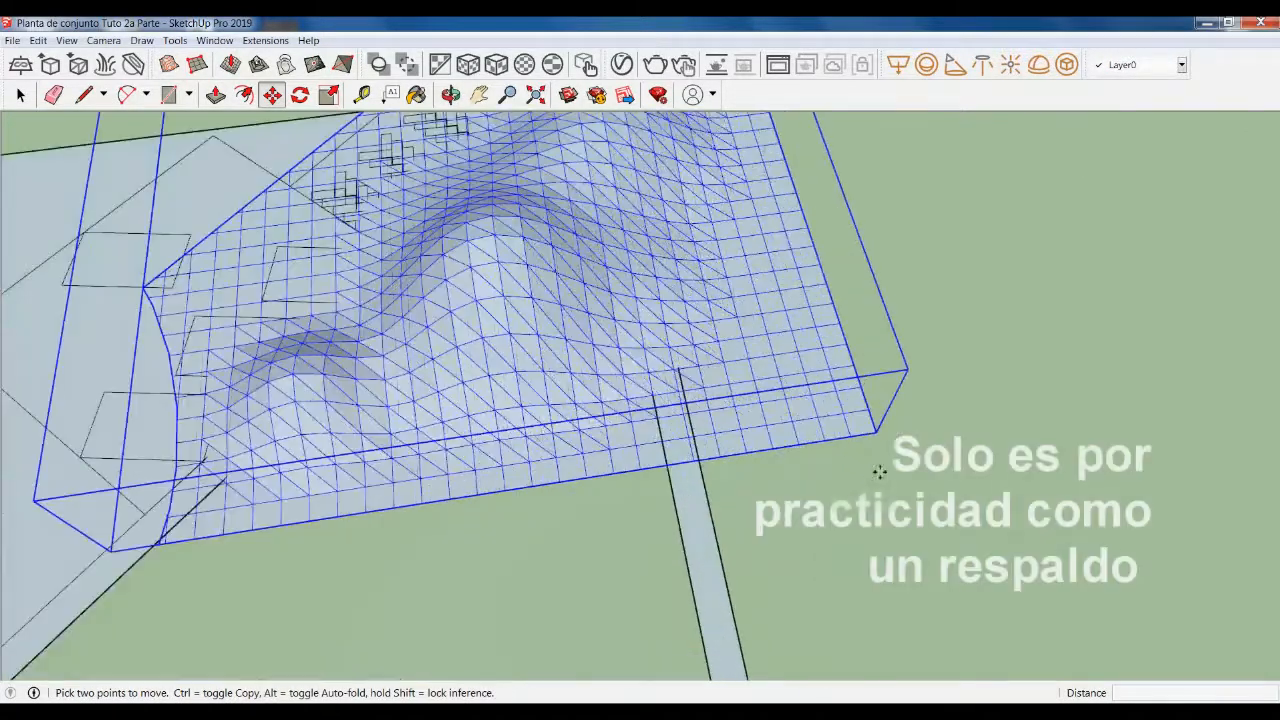
{"action": "scroll", "coordinate": [880, 435], "scroll_direction": "down", "scroll_amount": 5}
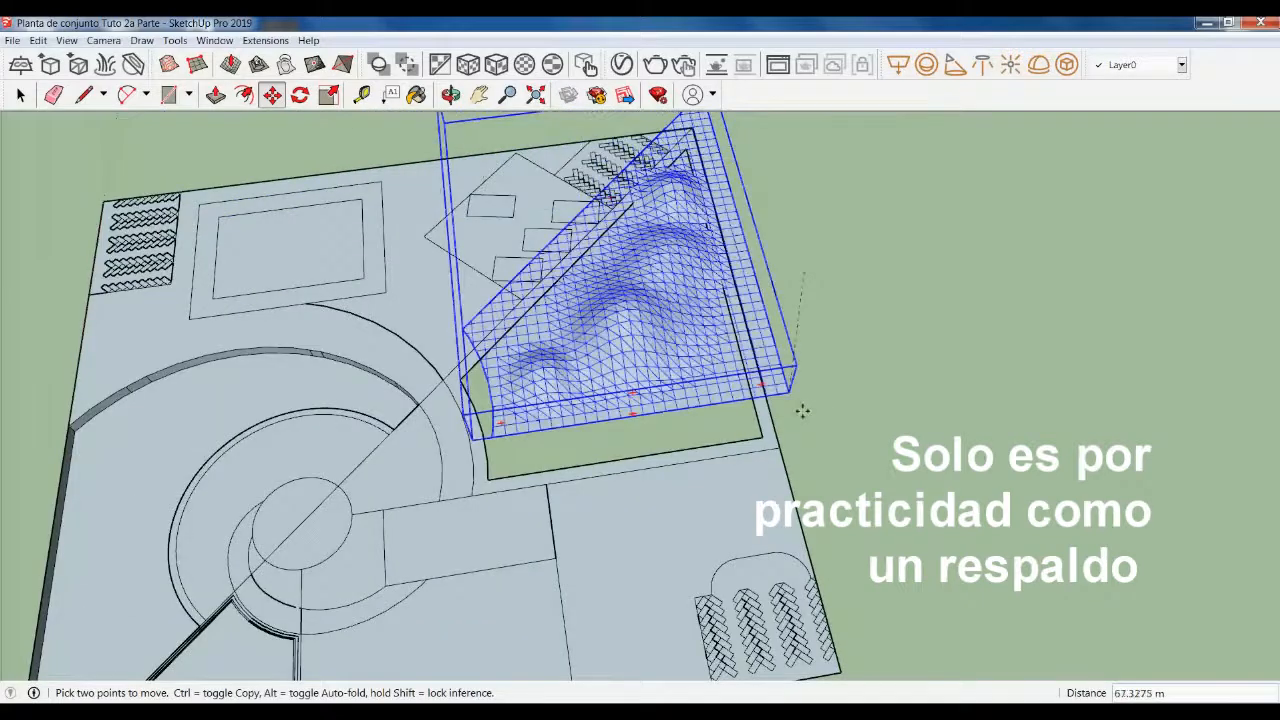
{"action": "scroll", "coordinate": [793, 460], "scroll_direction": "up", "scroll_amount": 5}
{"action": "middle_click_drag", "start_coordinate": [890, 453], "coordinate": [1020, 590]}
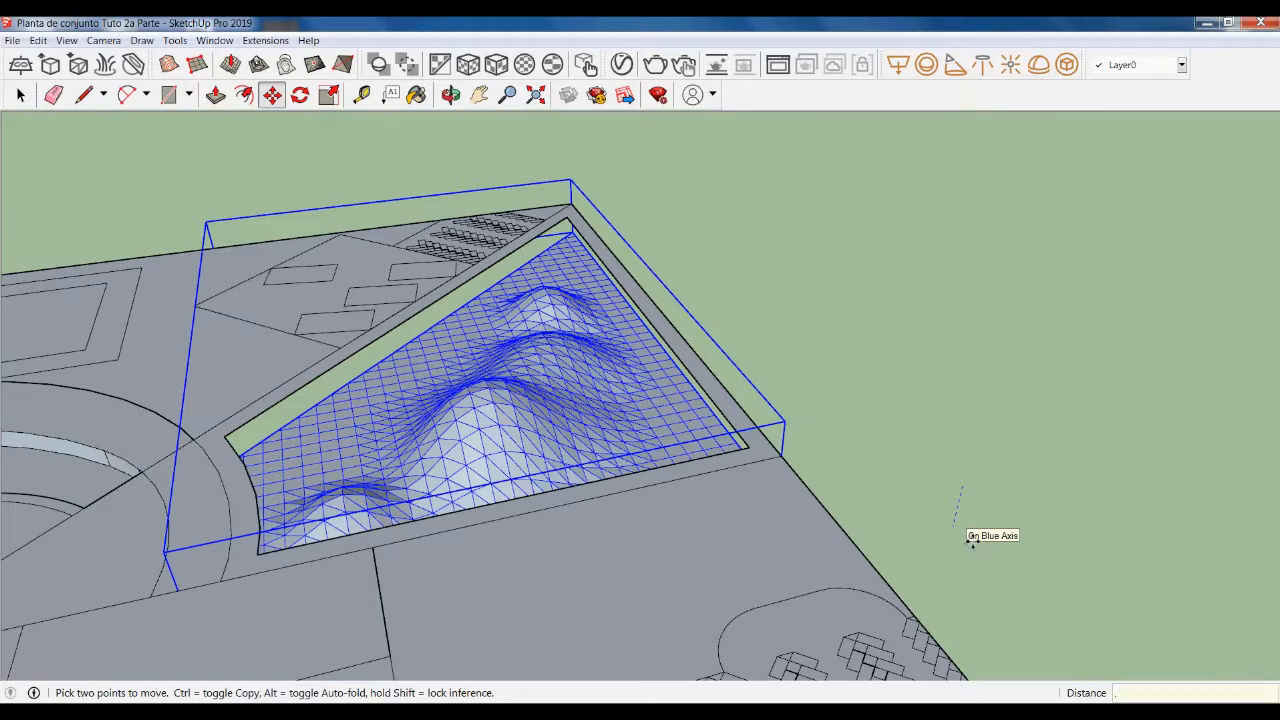
{"action": "key", "text": "Return"}
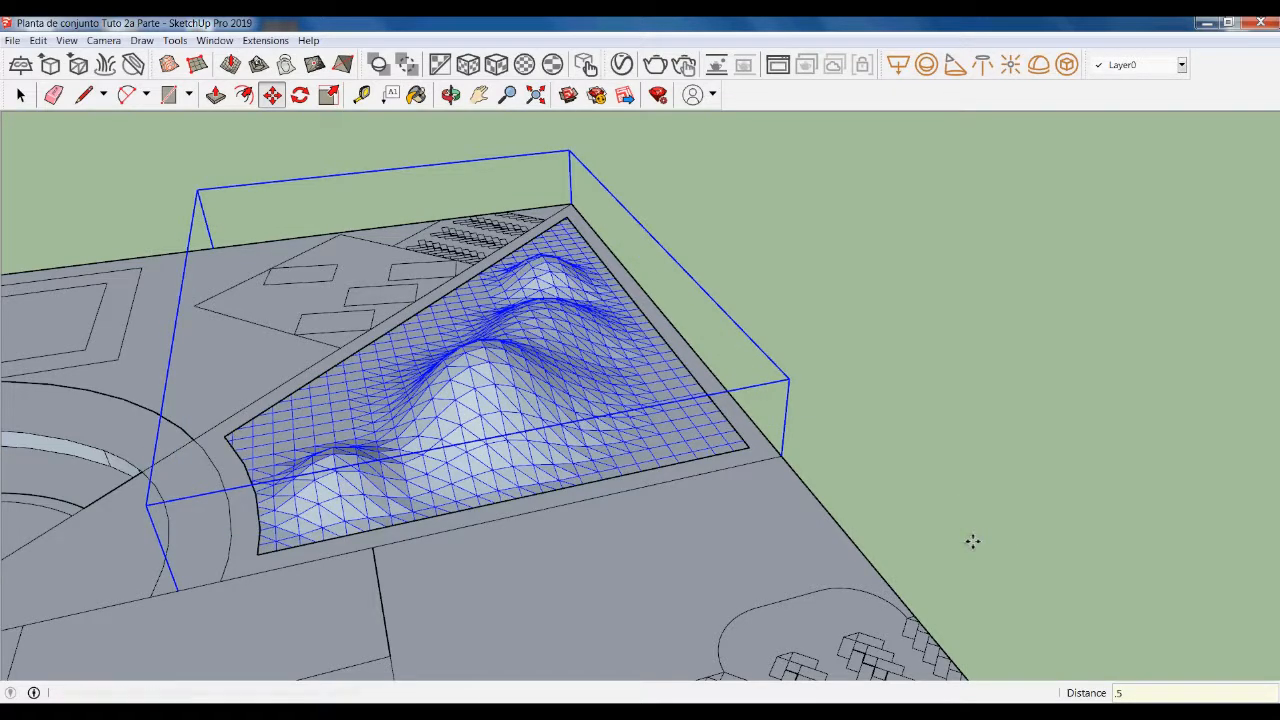
{"action": "key", "text": "space"}
{"action": "left_click", "coordinate": [932, 505]}
Examine closely how the terrain's corner sits against the edge of the site plan's opening
{"action": "middle_click_drag", "start_coordinate": [932, 505], "coordinate": [960, 385]}
{"action": "scroll", "coordinate": [942, 353], "scroll_direction": "up", "scroll_amount": 6}
{"action": "middle_click_drag", "start_coordinate": [883, 343], "coordinate": [997, 334]}
{"action": "scroll", "coordinate": [887, 298], "scroll_direction": "up", "scroll_amount": 2}
{"action": "scroll", "coordinate": [868, 313], "scroll_direction": "up", "scroll_amount": 6}
{"action": "middle_click_drag", "start_coordinate": [903, 329], "coordinate": [823, 391]}
{"action": "scroll", "coordinate": [823, 351], "scroll_direction": "up", "scroll_amount": 6}
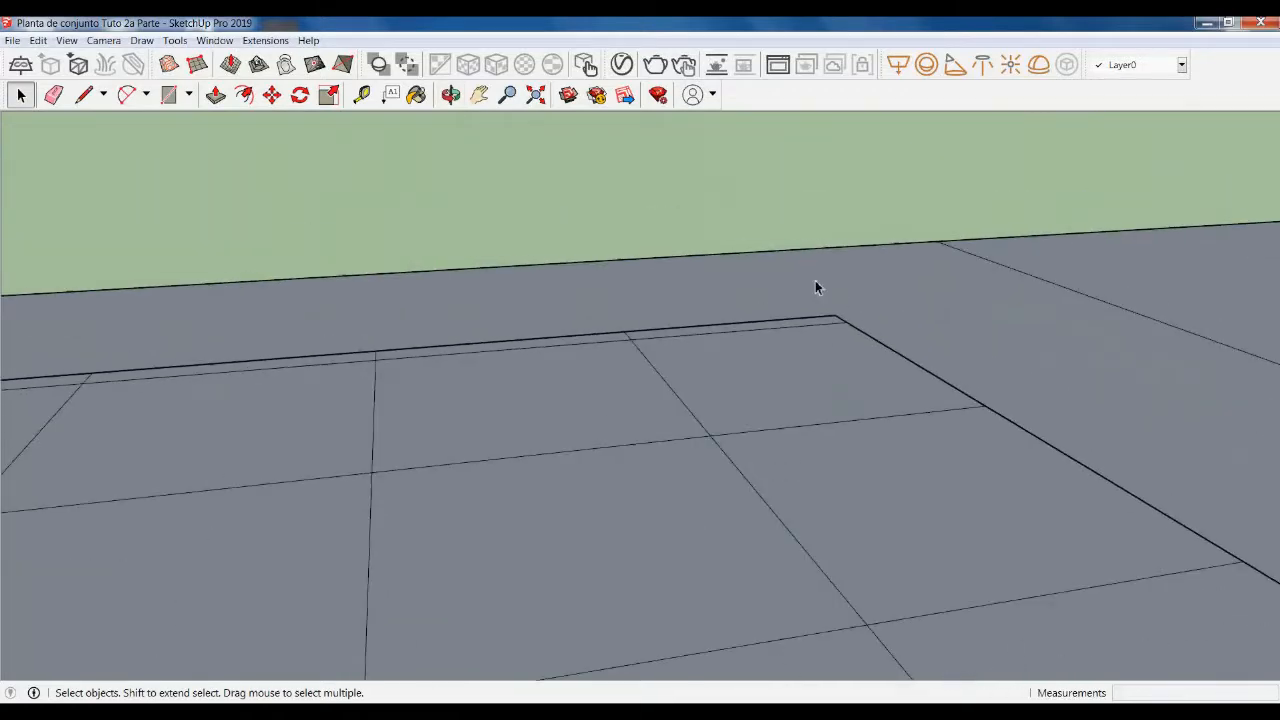
{"action": "scroll", "coordinate": [735, 277], "scroll_direction": "down", "scroll_amount": 12}
{"action": "scroll", "coordinate": [650, 284], "scroll_direction": "down", "scroll_amount": 3}
Explode the terrain group placed in the site plan
{"action": "middle_click_drag", "start_coordinate": [749, 374], "coordinate": [571, 423]}
{"action": "scroll", "coordinate": [649, 289], "scroll_direction": "down", "scroll_amount": 6}
{"action": "scroll", "coordinate": [513, 353], "scroll_direction": "up", "scroll_amount": 5}
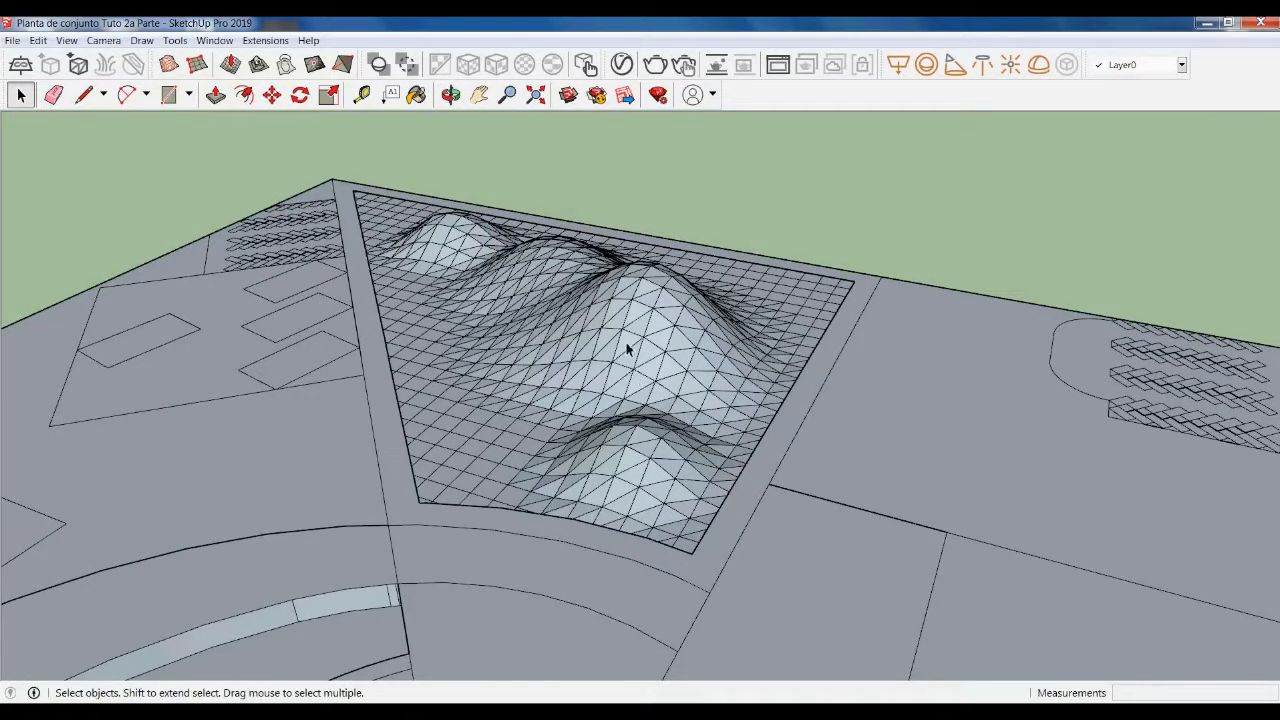
{"action": "left_click", "coordinate": [655, 333]}
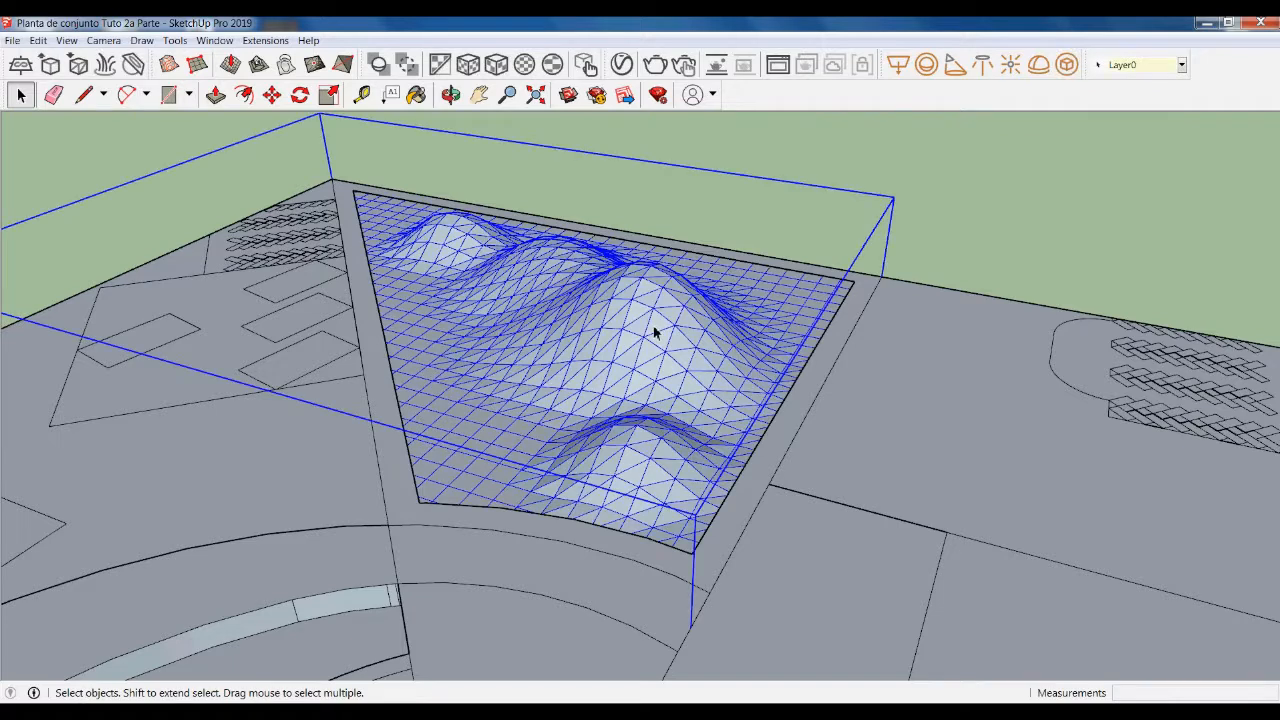
{"action": "right_click", "coordinate": [655, 333]}
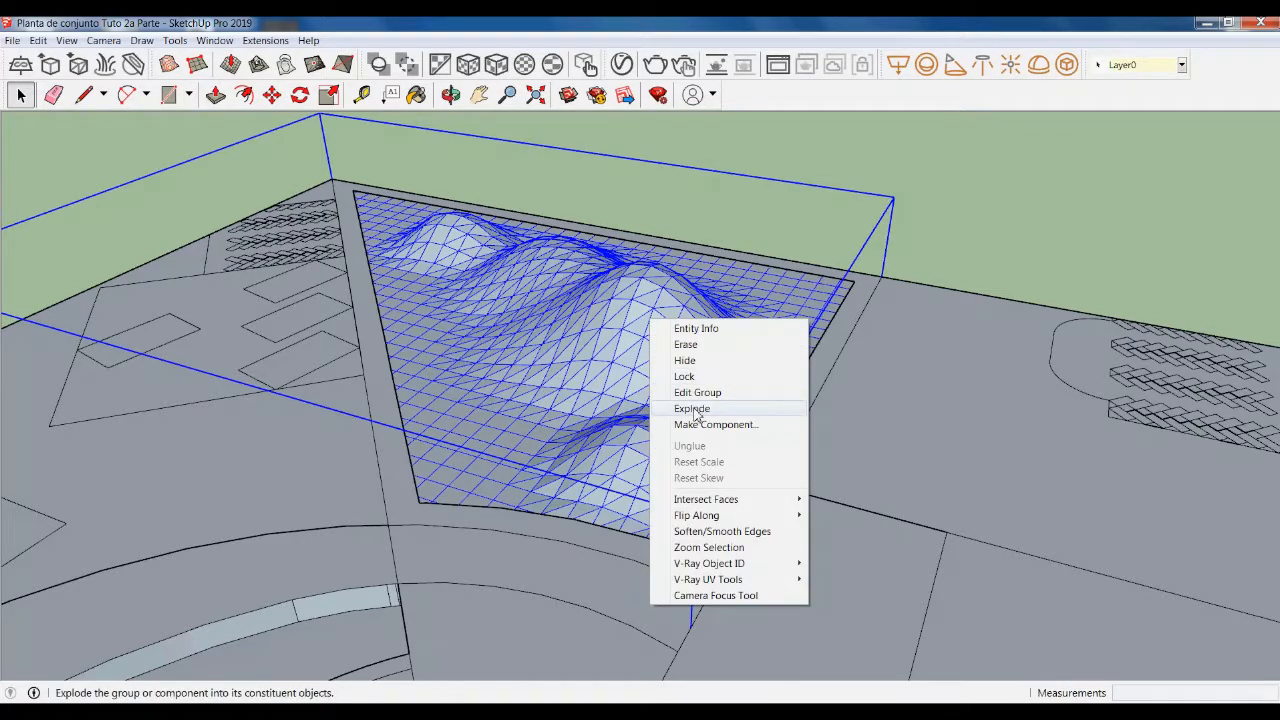
{"action": "left_click", "coordinate": [692, 409]}
{"action": "left_click", "coordinate": [1048, 236]}
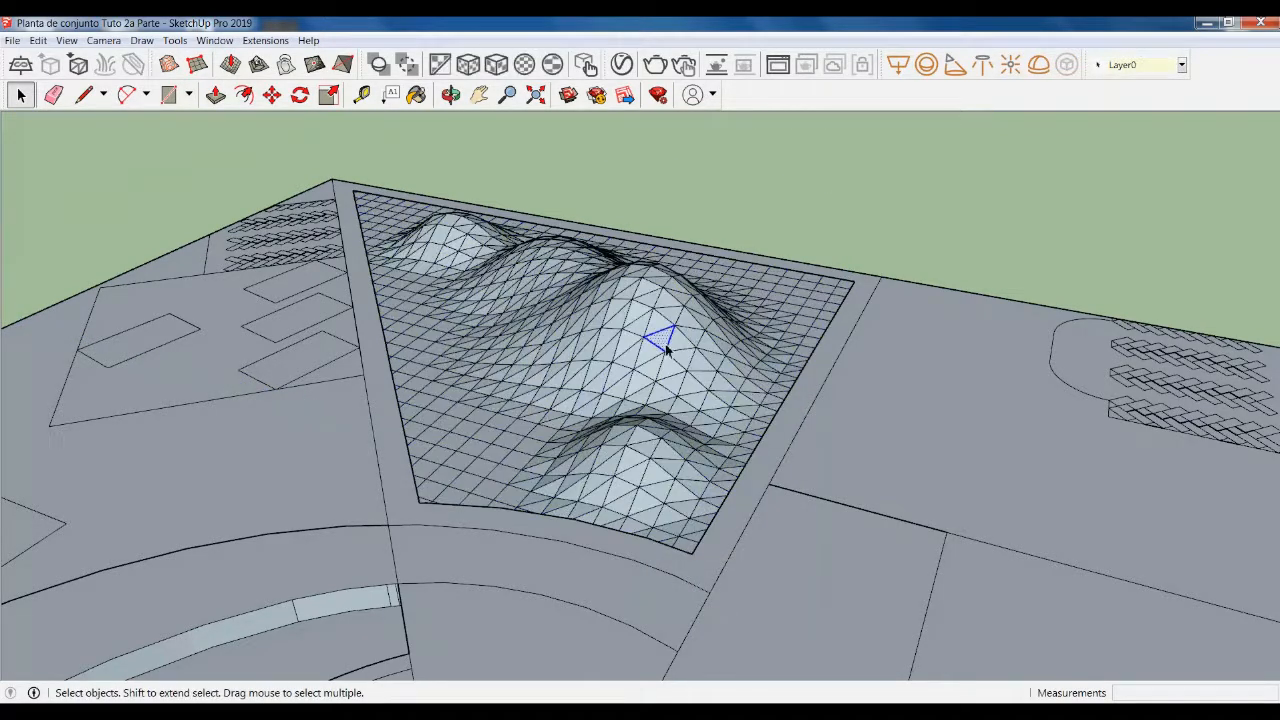
Select the whole terrain mesh and soften and smooth its edges
{"action": "triple_click", "coordinate": [667, 347]}
{"action": "right_click", "coordinate": [660, 304]}
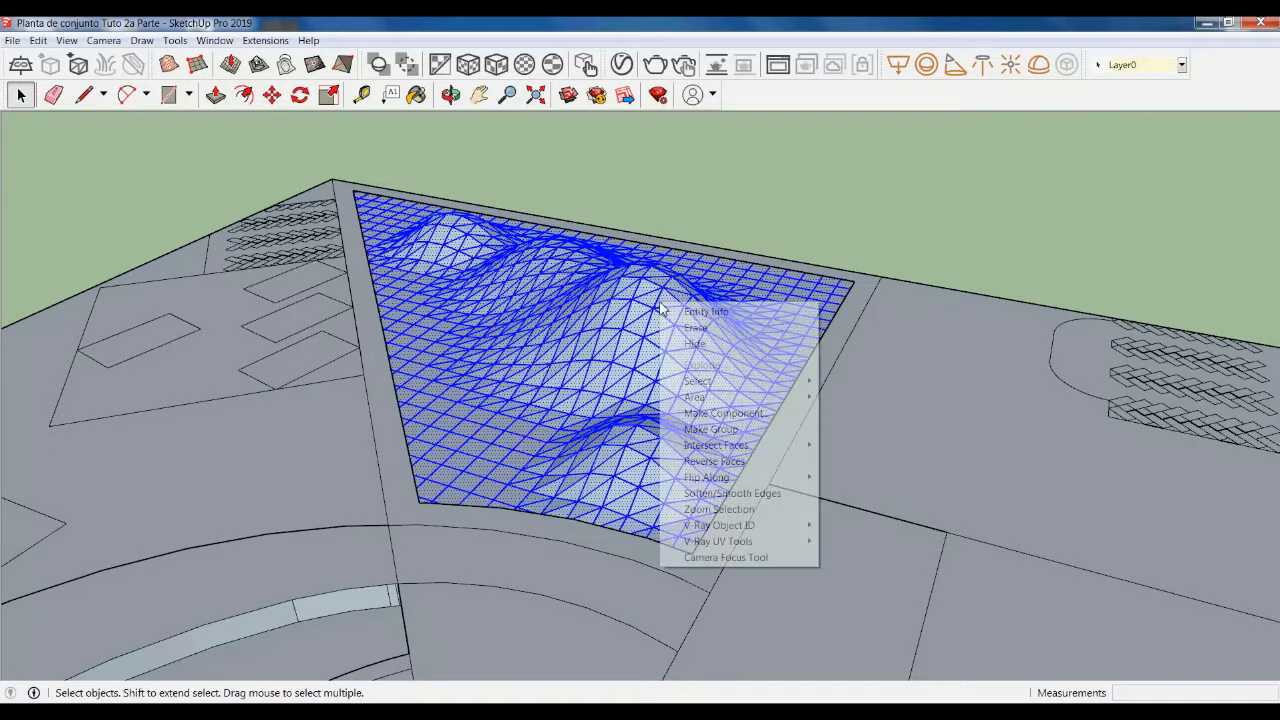
{"action": "left_click", "coordinate": [732, 493]}
{"action": "left_click_drag", "start_coordinate": [1096, 340], "coordinate": [1119, 344]}
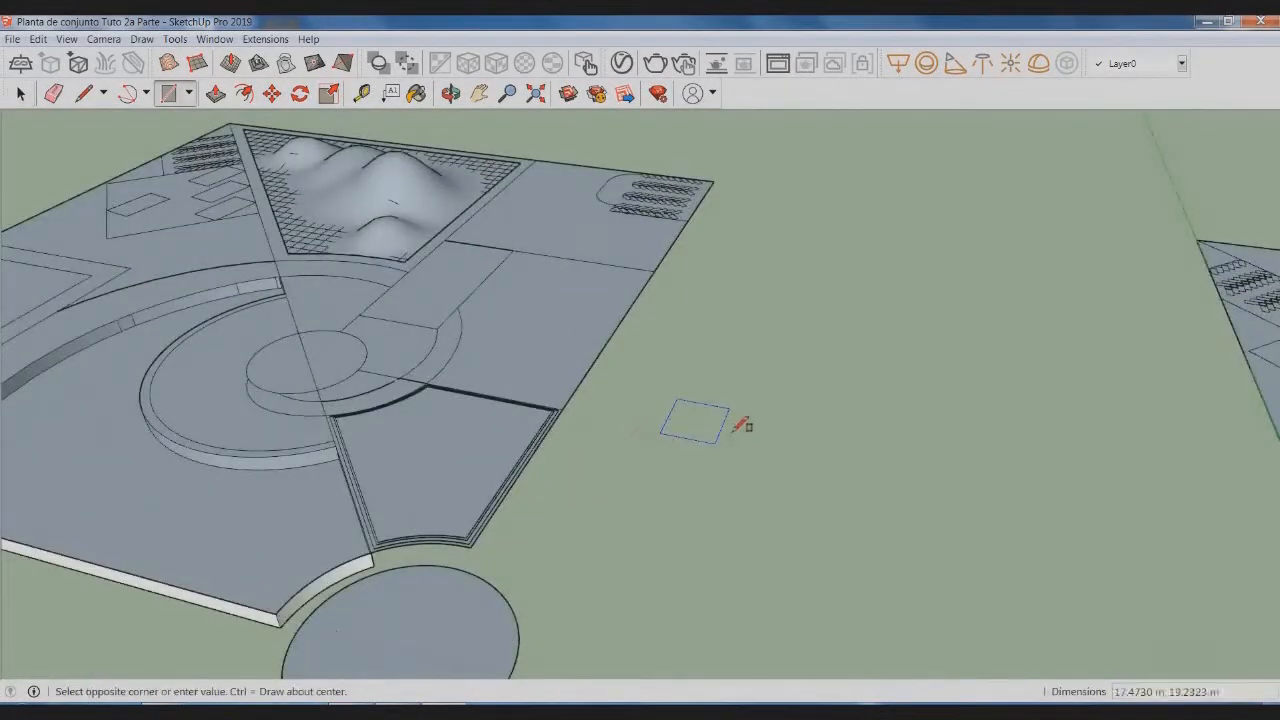
Draw a small rectangle on the ground beside the site plan and a bulging 60-sided arc across its far edge
{"action": "left_click", "coordinate": [743, 428]}
{"action": "scroll", "coordinate": [674, 440], "scroll_direction": "up", "scroll_amount": 5}
{"action": "left_click", "coordinate": [145, 93]}
{"action": "left_click", "coordinate": [163, 139]}
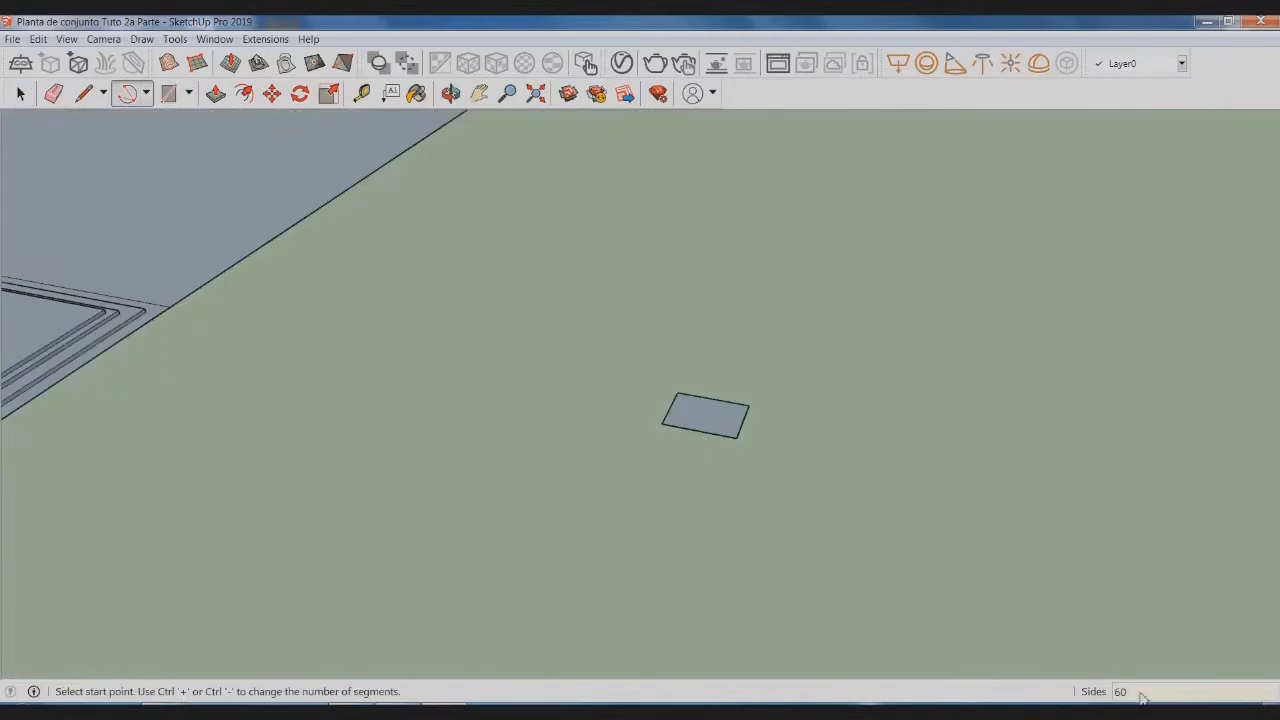
{"action": "left_click", "coordinate": [677, 393]}
{"action": "left_click", "coordinate": [749, 406]}
{"action": "scroll", "coordinate": [745, 422], "scroll_direction": "up", "scroll_amount": 4}
{"action": "left_click", "coordinate": [726, 457]}
Draw a bulging 60-sided arc on the small rectangle's edge and offset it outward to form a narrow band
{"action": "left_click", "coordinate": [754, 383]}
{"action": "scroll", "coordinate": [597, 359], "scroll_direction": "up", "scroll_amount": 2}
{"action": "left_click", "coordinate": [598, 357]}
{"action": "left_click", "coordinate": [699, 455]}
{"action": "key", "text": "space"}
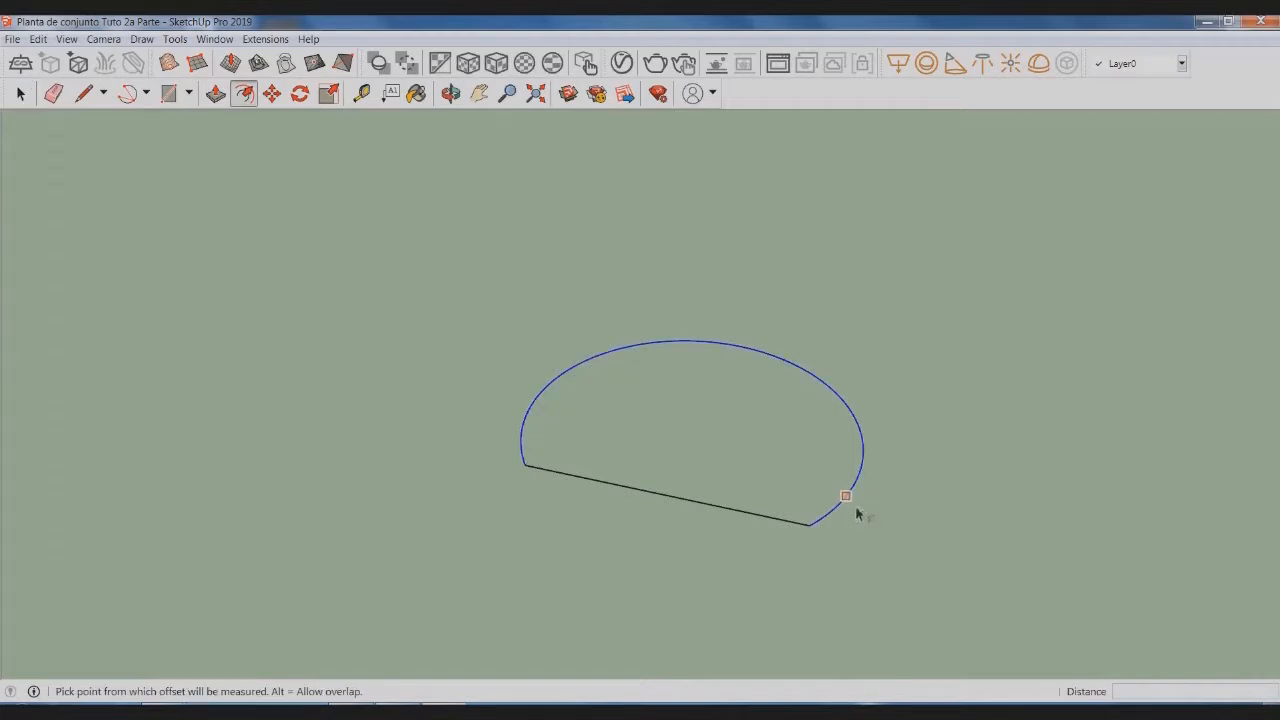
{"action": "left_click", "coordinate": [856, 508]}
{"action": "left_click", "coordinate": [865, 515]}
Close both open ends of the band with short straight lines between the inner and outer arcs
{"action": "key", "text": "space"}
{"action": "scroll", "coordinate": [830, 527], "scroll_direction": "up", "scroll_amount": 3}
{"action": "left_click", "coordinate": [801, 539]}
{"action": "left_click", "coordinate": [858, 538]}
{"action": "key", "text": "space"}
{"action": "key", "text": "l"}
{"action": "left_click", "coordinate": [208, 400]}
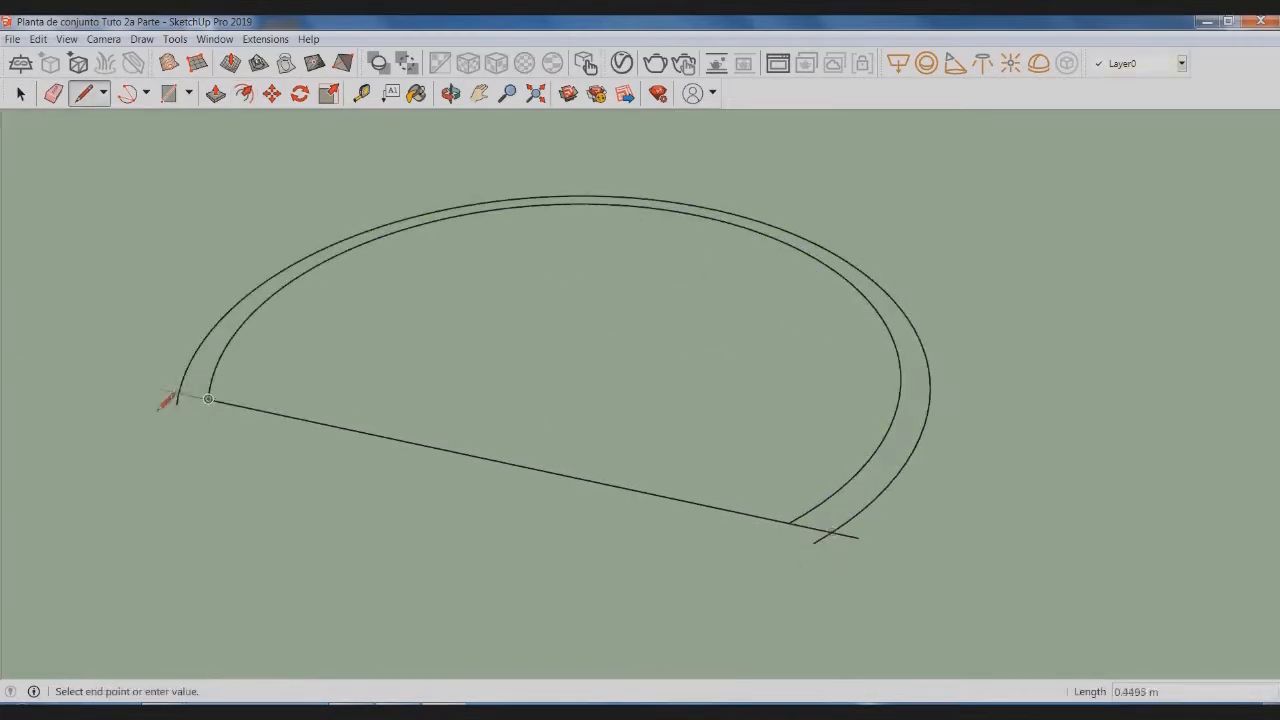
{"action": "left_click", "coordinate": [156, 390]}
{"action": "key", "text": "space"}
Extrude the curved band upward into a thin solid arch piece
{"action": "scroll", "coordinate": [172, 402], "scroll_direction": "up", "scroll_amount": 3}
{"action": "key", "text": "p"}
{"action": "left_click", "coordinate": [744, 380]}
{"action": "key", "text": "space"}
{"action": "scroll", "coordinate": [745, 480], "scroll_direction": "down", "scroll_amount": 4}
{"action": "middle_click_drag", "start_coordinate": [590, 450], "coordinate": [450, 450]}
Build a small helper box on the straight line between the arch's ends as a rotation reference
{"action": "key", "text": "r"}
{"action": "left_click", "coordinate": [486, 389]}
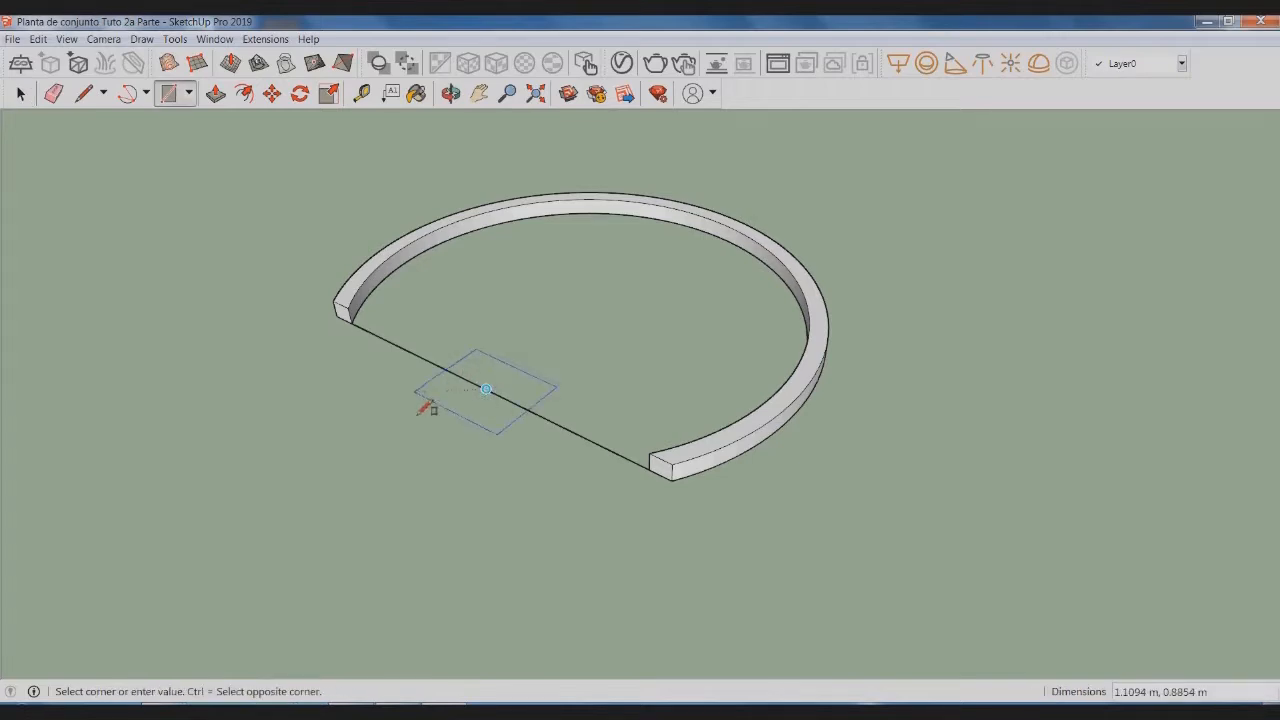
{"action": "left_click", "coordinate": [415, 392]}
{"action": "key", "text": "p"}
{"action": "left_click", "coordinate": [512, 390]}
{"action": "key", "text": "space"}
{"action": "left_click", "coordinate": [489, 386]}
{"action": "key", "text": "p"}
{"action": "left_click", "coordinate": [511, 396]}
{"action": "left_click", "coordinate": [511, 362]}
{"action": "key", "text": "Delete"}
Select the whole model of arch and box and rotate it upright, using the box's end face as the rotation plane
{"action": "key", "text": "ctrl+a"}
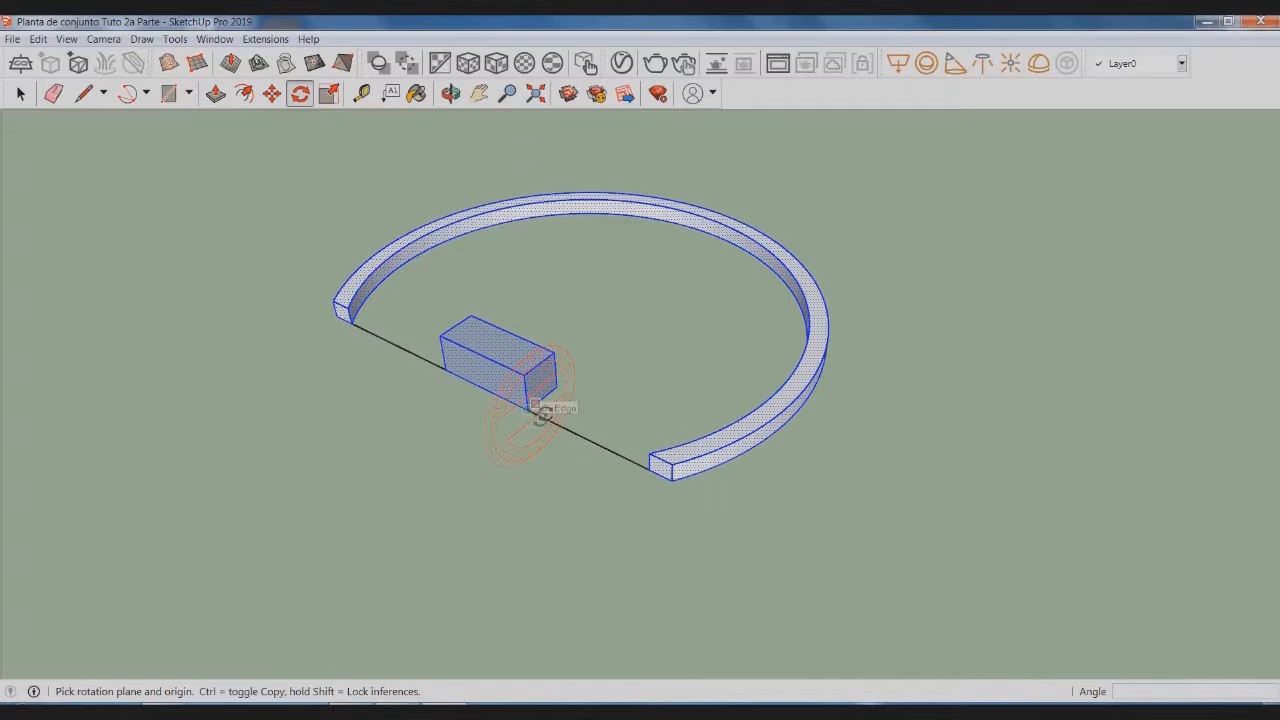
{"action": "left_click", "coordinate": [532, 407]}
{"action": "left_click", "coordinate": [556, 388]}
{"action": "left_click", "coordinate": [525, 375]}
{"action": "key", "text": "space"}
Delete the helper box and group the whole arch
{"action": "triple_click", "coordinate": [470, 413]}
{"action": "key", "text": "Delete"}
{"action": "triple_click", "coordinate": [698, 429]}
{"action": "right_click", "coordinate": [697, 419]}
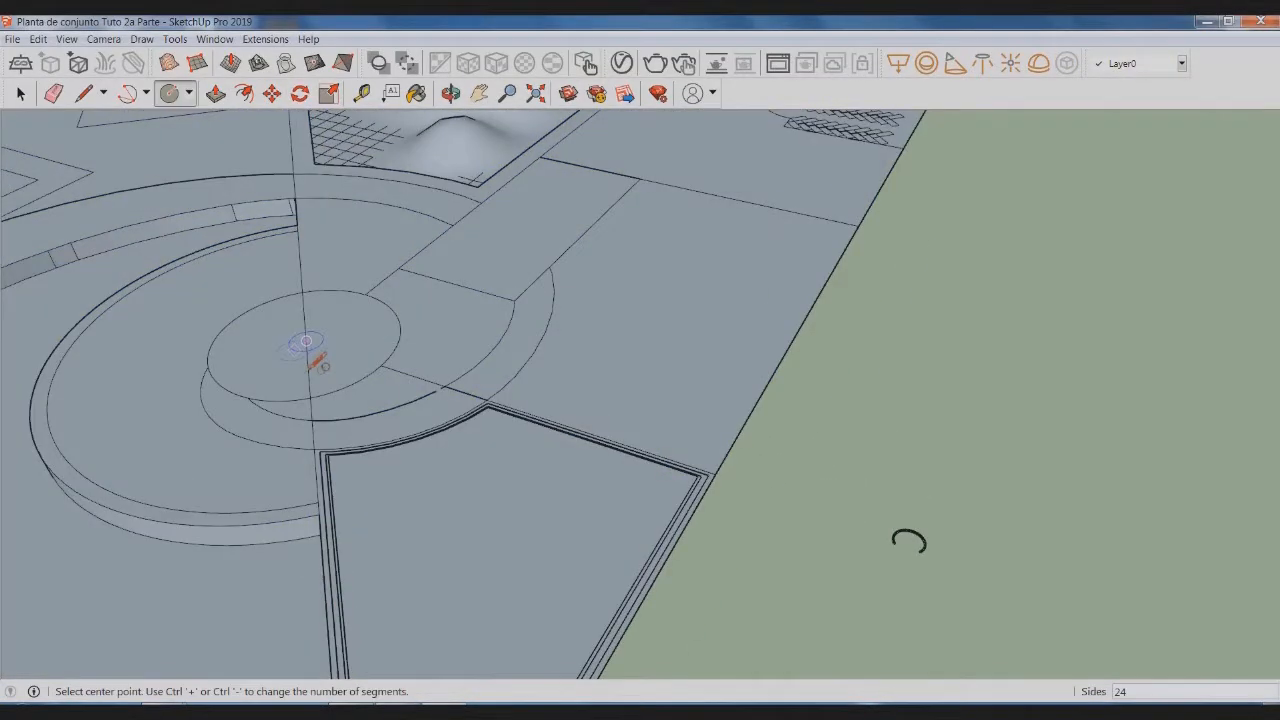
Move the arch from the ground beside the site plan onto the edge of the small central circle
{"action": "scroll", "coordinate": [835, 520], "scroll_direction": "up", "scroll_amount": 5}
{"action": "left_click", "coordinate": [832, 522]}
{"action": "key", "text": "m"}
{"action": "left_click", "coordinate": [841, 535]}
{"action": "scroll", "coordinate": [970, 528], "scroll_direction": "down", "scroll_amount": 8}
{"action": "scroll", "coordinate": [524, 343], "scroll_direction": "up", "scroll_amount": 5}
{"action": "scroll", "coordinate": [524, 343], "scroll_direction": "up", "scroll_amount": 6}
{"action": "left_click", "coordinate": [526, 314]}
{"action": "scroll", "coordinate": [460, 299], "scroll_direction": "down", "scroll_amount": 1}
Rotate the arch so that its two feet line up with the straight line through the circle's center
{"action": "key", "text": "q"}
{"action": "scroll", "coordinate": [458, 300], "scroll_direction": "up", "scroll_amount": 2}
{"action": "left_click", "coordinate": [505, 316]}
{"action": "left_click", "coordinate": [965, 455]}
{"action": "left_click", "coordinate": [617, 608]}
{"action": "key", "text": "space"}
Make 45 radial copies of the arch about the circle's center, spaced 5 degrees apart
{"action": "scroll", "coordinate": [526, 297], "scroll_direction": "down", "scroll_amount": 10}
{"action": "scroll", "coordinate": [530, 295], "scroll_direction": "up", "scroll_amount": 5}
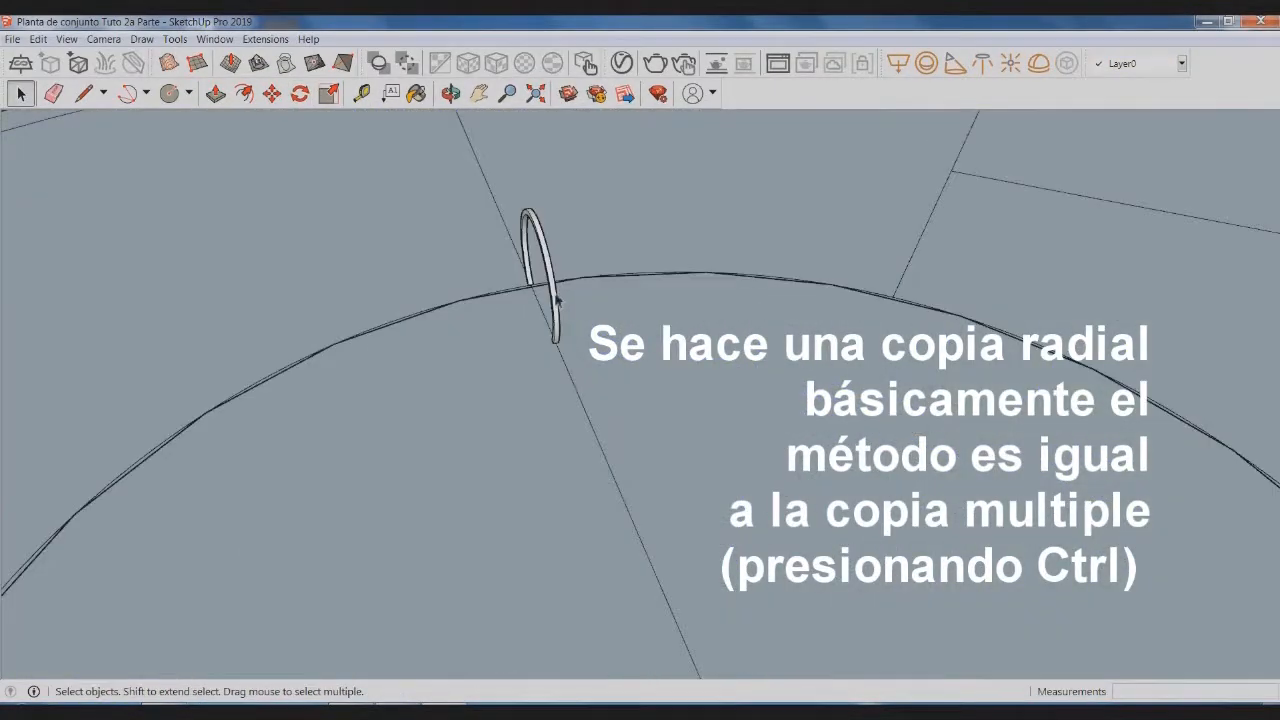
{"action": "left_click", "coordinate": [556, 299]}
{"action": "scroll", "coordinate": [545, 292], "scroll_direction": "down", "scroll_amount": 2}
{"action": "key", "text": "q"}
{"action": "left_click", "coordinate": [662, 455]}
{"action": "left_click", "coordinate": [617, 404]}
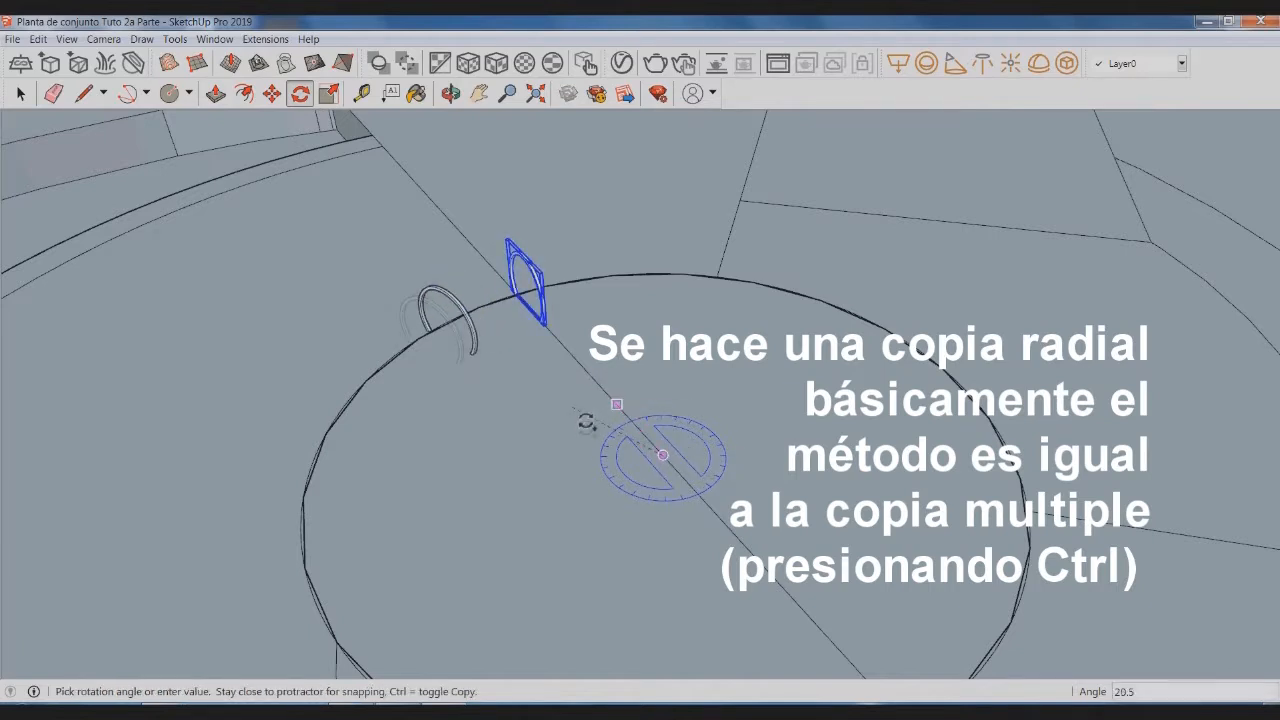
{"action": "type", "text": "5"}
{"action": "key", "text": "Return"}
{"action": "type", "text": "*45"}
{"action": "key", "text": "Return"}
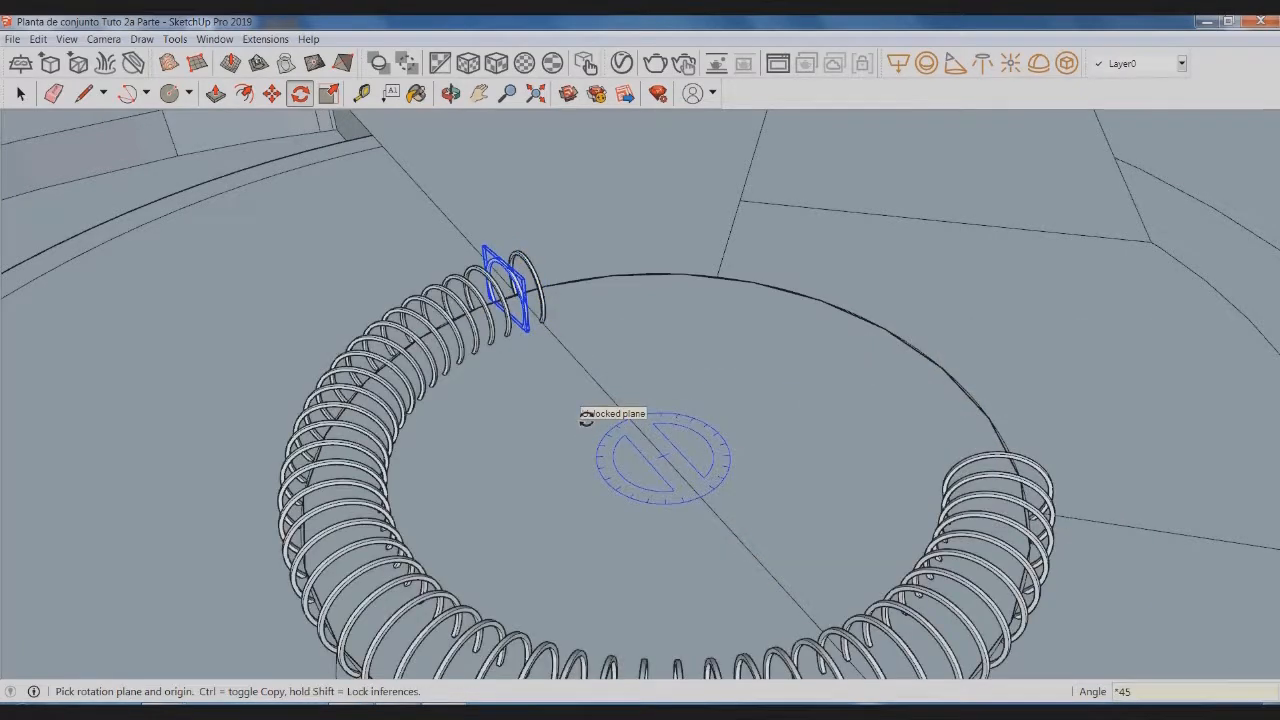
Delete the guide circle and the surplus arches beyond the half circle
{"action": "scroll", "coordinate": [588, 421], "scroll_direction": "down", "scroll_amount": 3}
{"action": "key", "text": "space"}
{"action": "left_click", "coordinate": [720, 513]}
{"action": "scroll", "coordinate": [811, 385], "scroll_direction": "up", "scroll_amount": 5}
{"action": "left_click", "coordinate": [843, 401]}
{"action": "key", "text": "Delete"}
{"action": "scroll", "coordinate": [843, 401], "scroll_direction": "down", "scroll_amount": 5}
{"action": "middle_click_drag", "start_coordinate": [808, 545], "coordinate": [670, 588]}
{"action": "left_click_drag", "start_coordinate": [562, 400], "coordinate": [810, 583]}
{"action": "left_click_drag", "start_coordinate": [597, 437], "coordinate": [786, 586]}
{"action": "key", "text": "Delete"}
{"action": "middle_click_drag", "start_coordinate": [786, 586], "coordinate": [614, 449]}
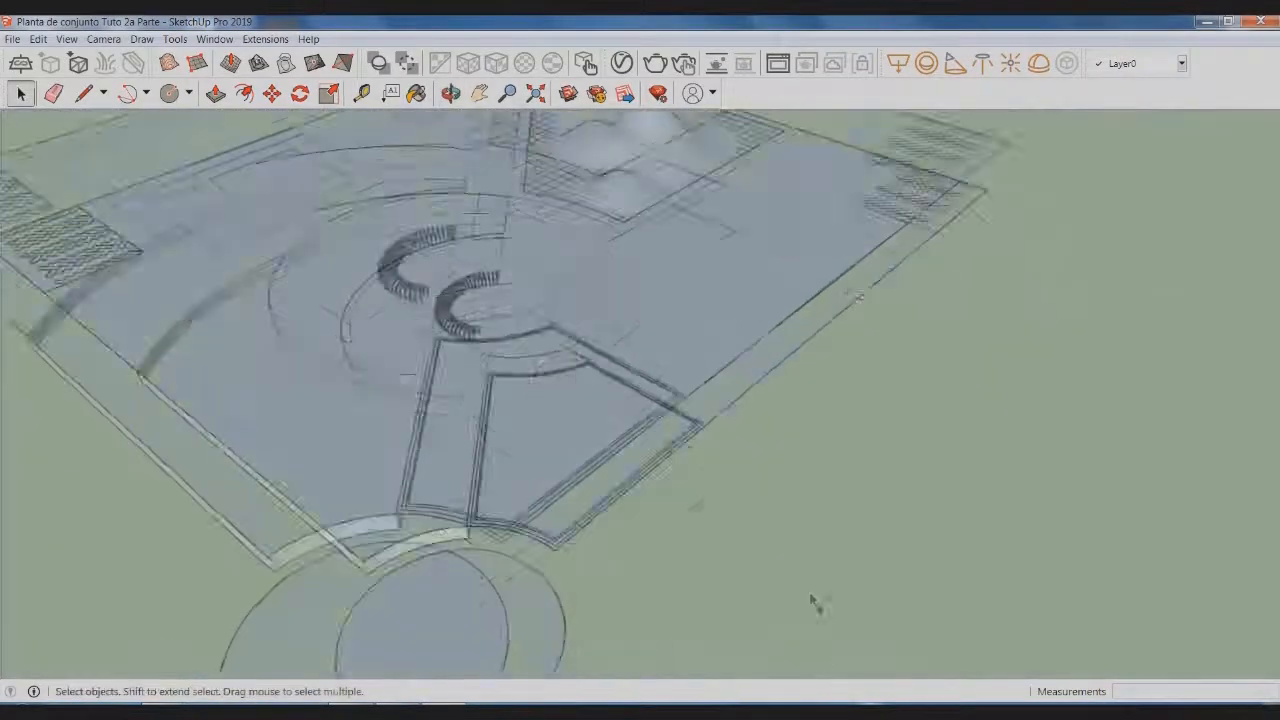
Draw a long narrow rectangle on the ground beside the site plan and a shallow arc along its length for a bridge
{"action": "scroll", "coordinate": [814, 606], "scroll_direction": "up", "scroll_amount": 2}
{"action": "scroll", "coordinate": [643, 508], "scroll_direction": "up", "scroll_amount": 1}
{"action": "key", "text": "r"}
{"action": "left_click", "coordinate": [700, 557]}
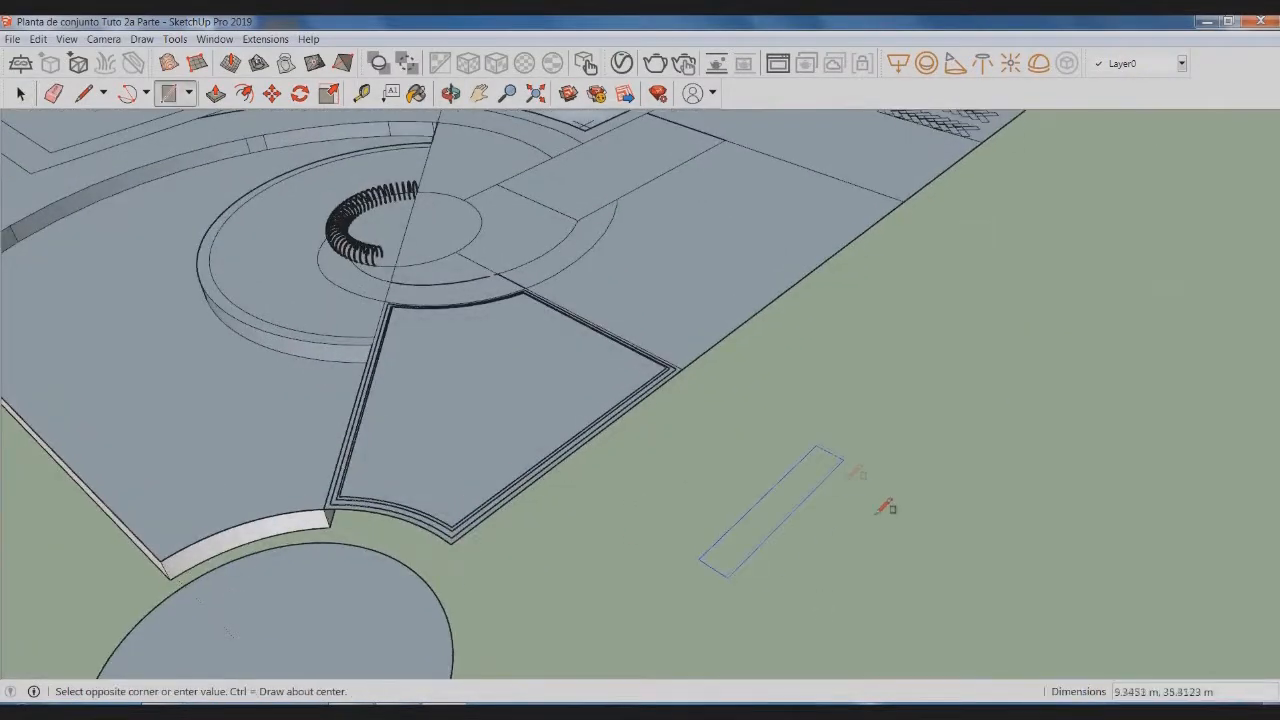
{"action": "key", "text": "space"}
{"action": "scroll", "coordinate": [520, 345], "scroll_direction": "down", "scroll_amount": 3}
{"action": "scroll", "coordinate": [752, 542], "scroll_direction": "up", "scroll_amount": 5}
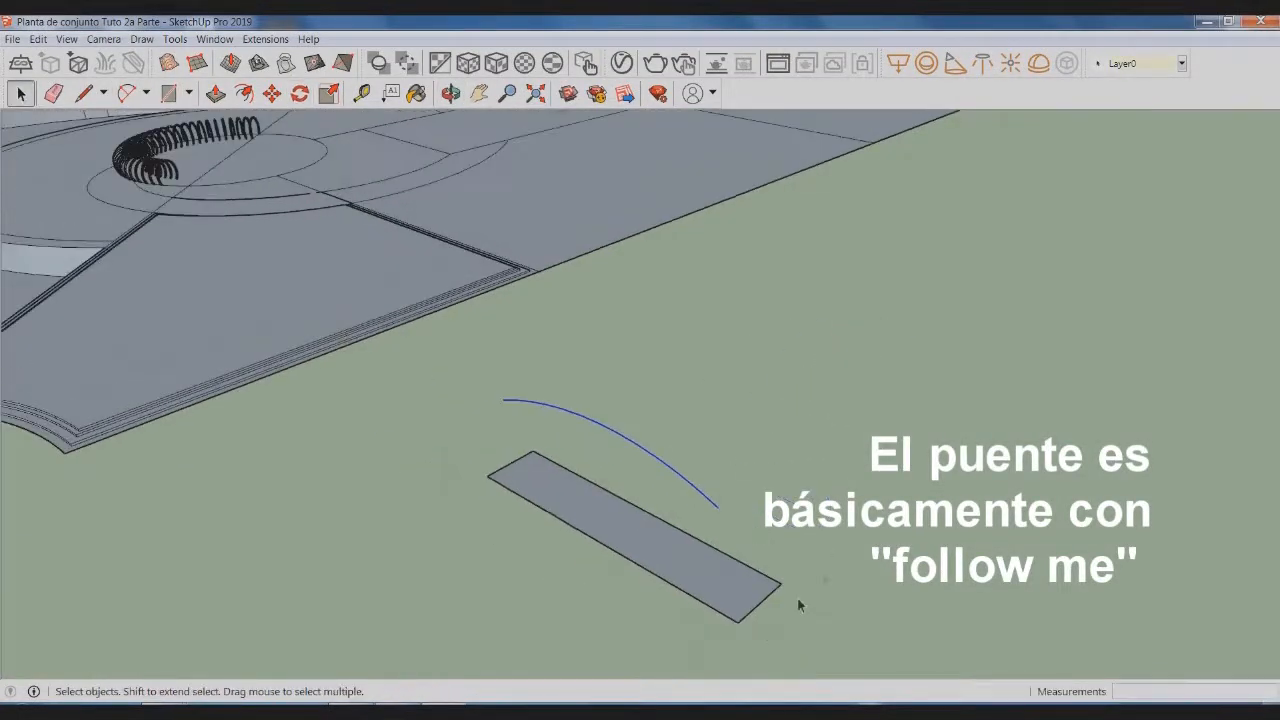
Draw a closed, thin U-shaped bridge profile with two short side walls near the end of the arc
{"action": "scroll", "coordinate": [805, 575], "scroll_direction": "up", "scroll_amount": 2}
{"action": "key", "text": "l"}
{"action": "left_click", "coordinate": [790, 529]}
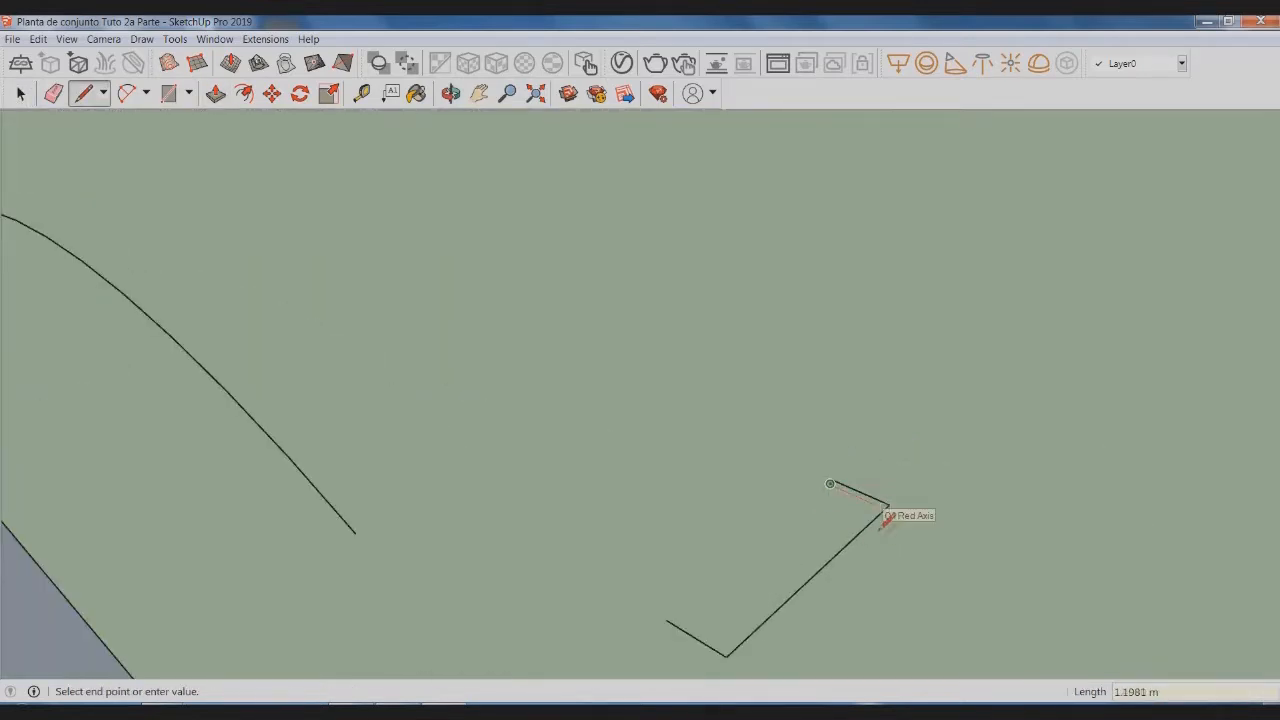
{"action": "key", "text": "space"}
{"action": "scroll", "coordinate": [655, 618], "scroll_direction": "up", "scroll_amount": 3}
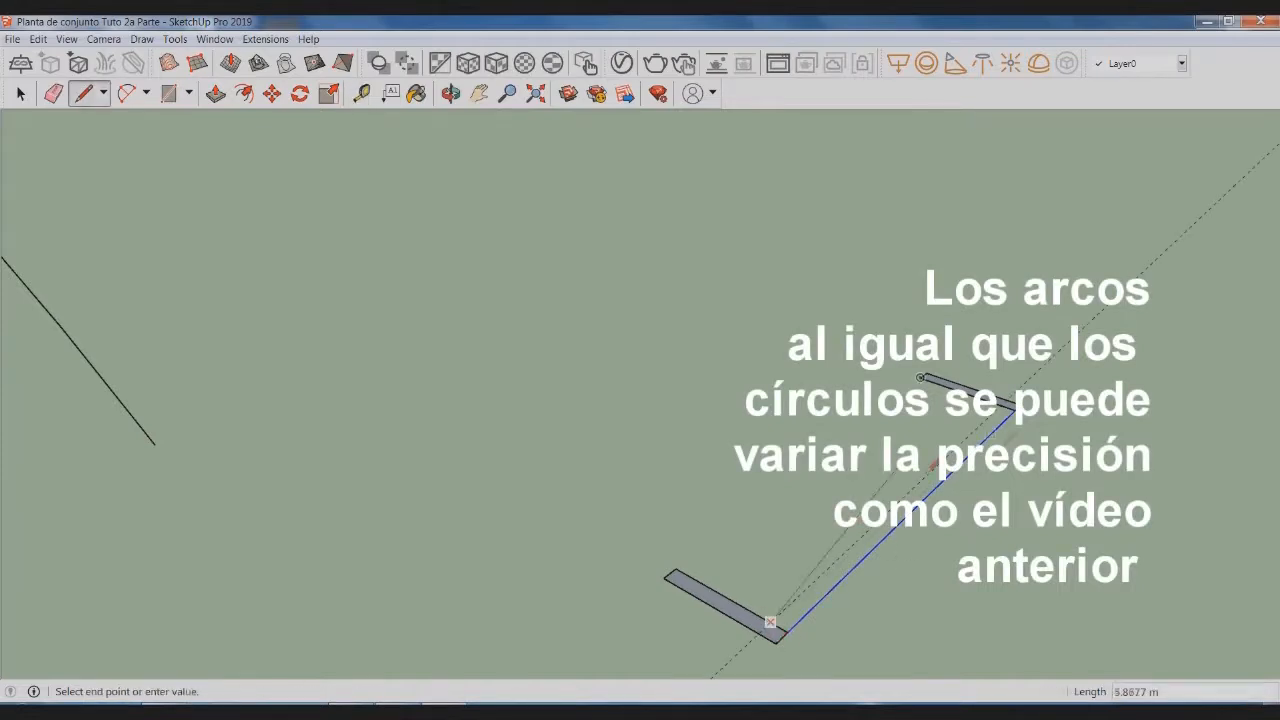
{"action": "left_click", "coordinate": [1002, 405]}
{"action": "key", "text": "space"}
Rotate the U-shaped profile 90 degrees so that it stands upright, using a small box as reference
{"action": "scroll", "coordinate": [1015, 426], "scroll_direction": "up", "scroll_amount": 3}
{"action": "scroll", "coordinate": [1025, 370], "scroll_direction": "down", "scroll_amount": 2}
{"action": "scroll", "coordinate": [920, 425], "scroll_direction": "down", "scroll_amount": 4}
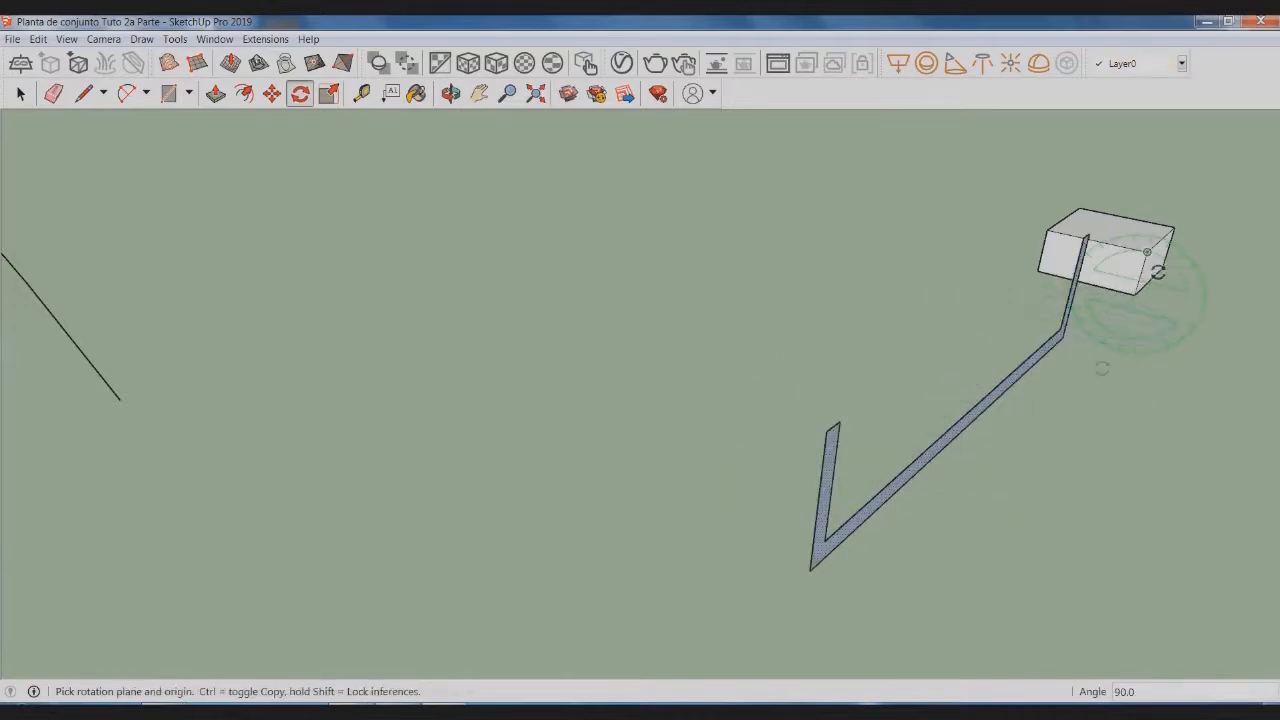
{"action": "key", "text": "space"}
Move the upright U-shaped profile so that its lower corner sits on the end of the arc
{"action": "key", "text": "m"}
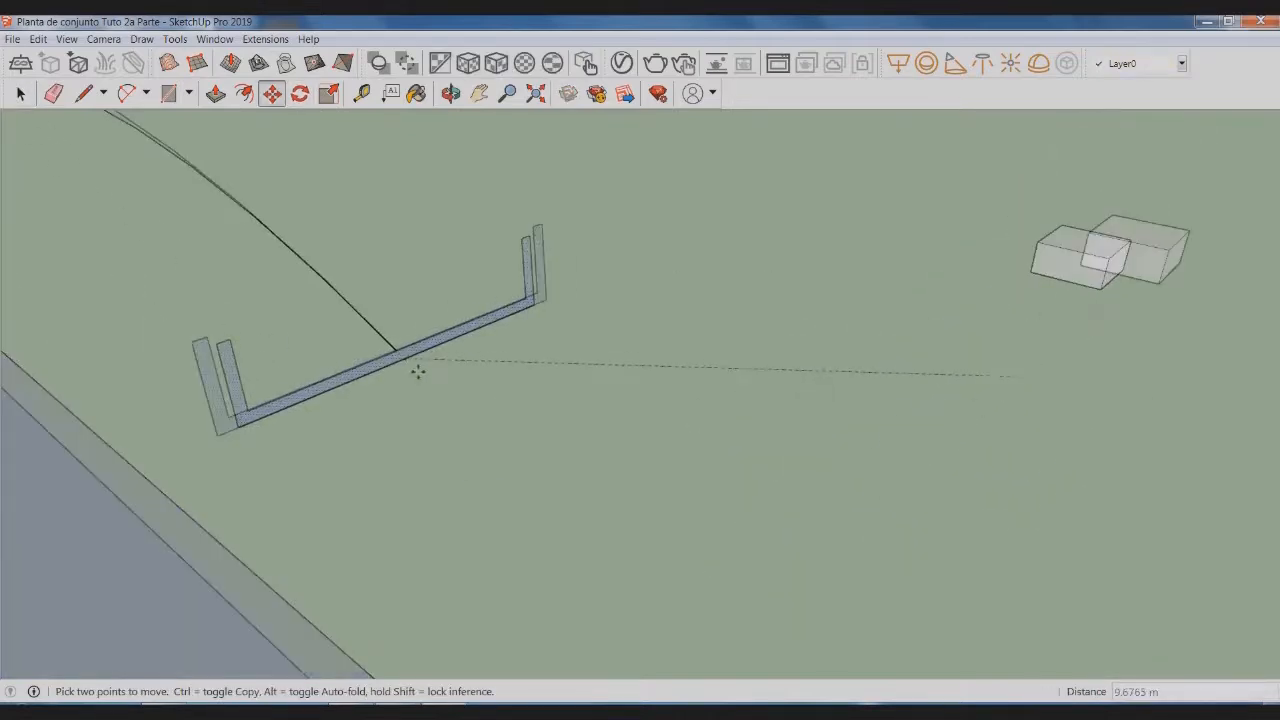
{"action": "scroll", "coordinate": [417, 362], "scroll_direction": "up", "scroll_amount": 6}
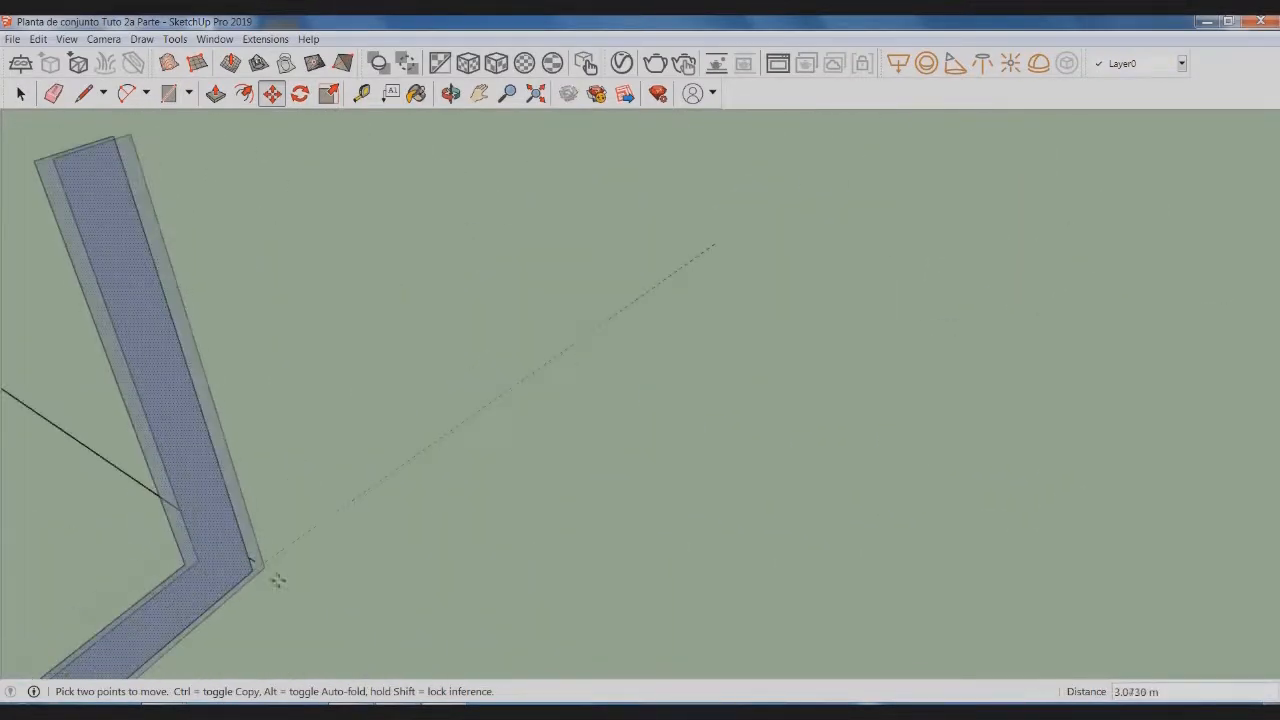
{"action": "scroll", "coordinate": [277, 575], "scroll_direction": "up", "scroll_amount": 3}
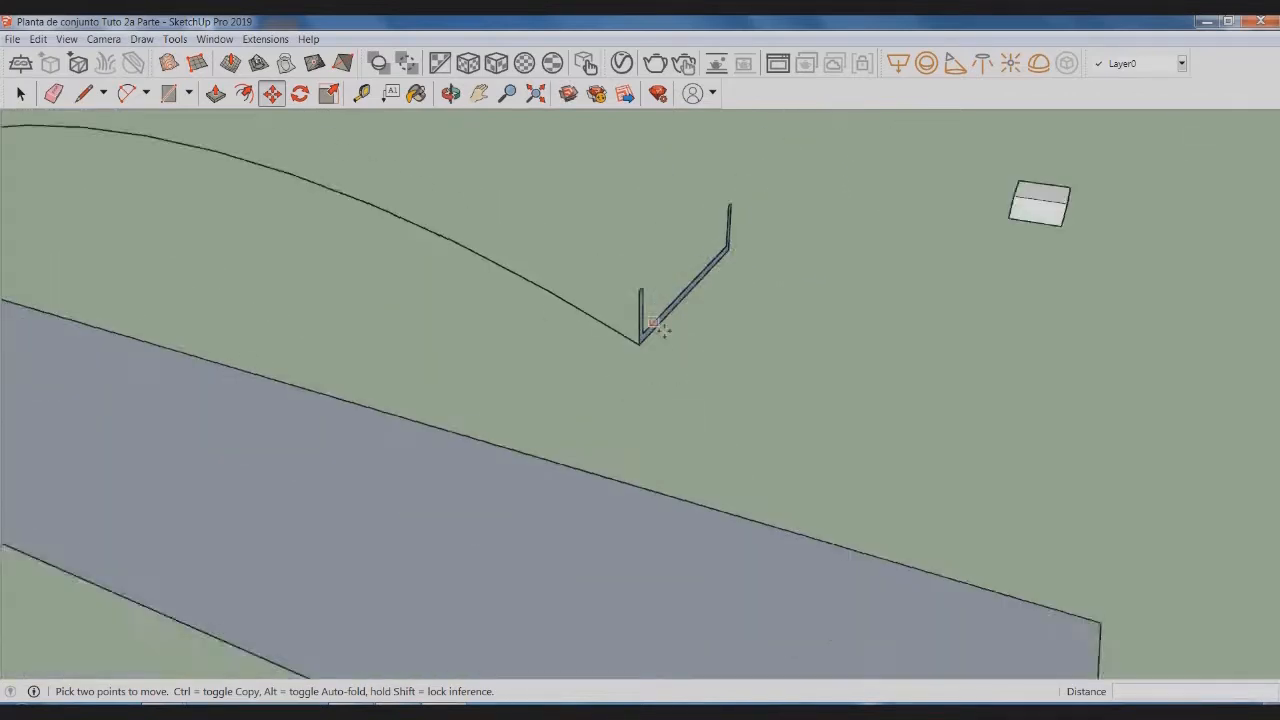
Sweep the U-shaped profile along the arc with Follow Me to form the curved bridge
{"action": "key", "text": "space"}
{"action": "left_click", "coordinate": [175, 39]}
{"action": "left_click", "coordinate": [60, 229]}
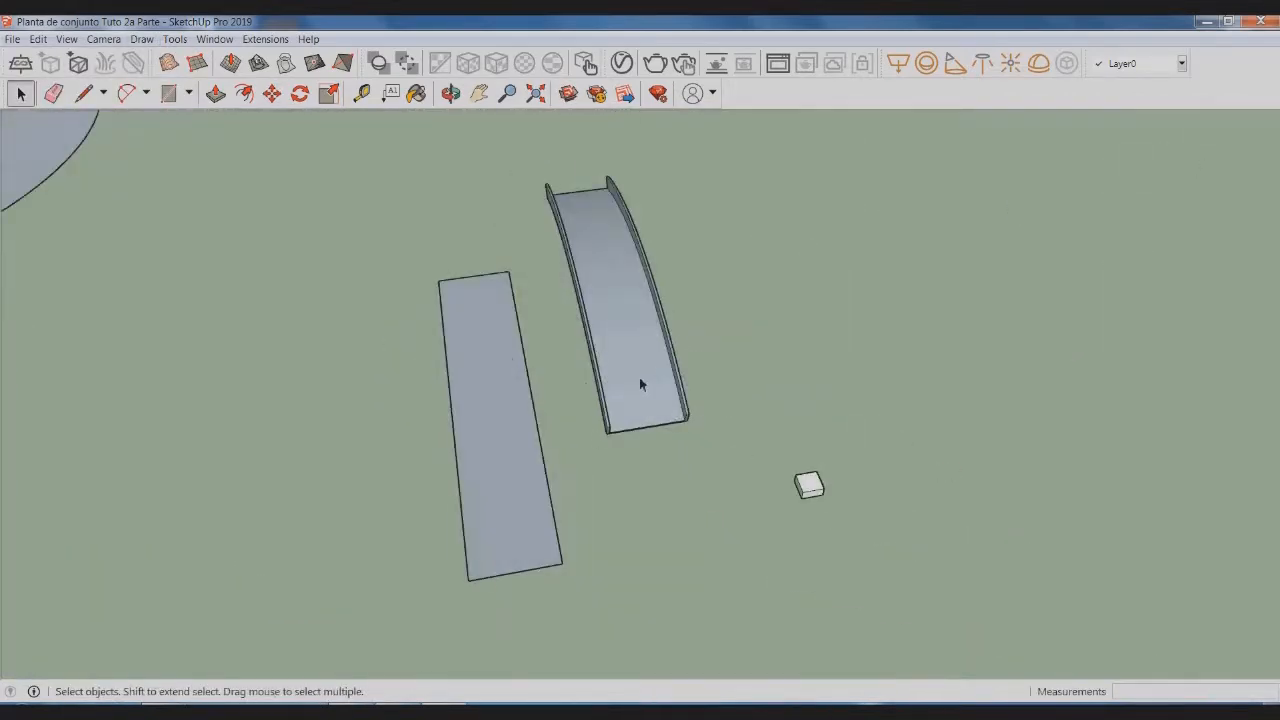
Group the bridge and move it onto the site plan, spanning the curved channel at the straight dividing line
{"action": "left_click", "coordinate": [643, 380]}
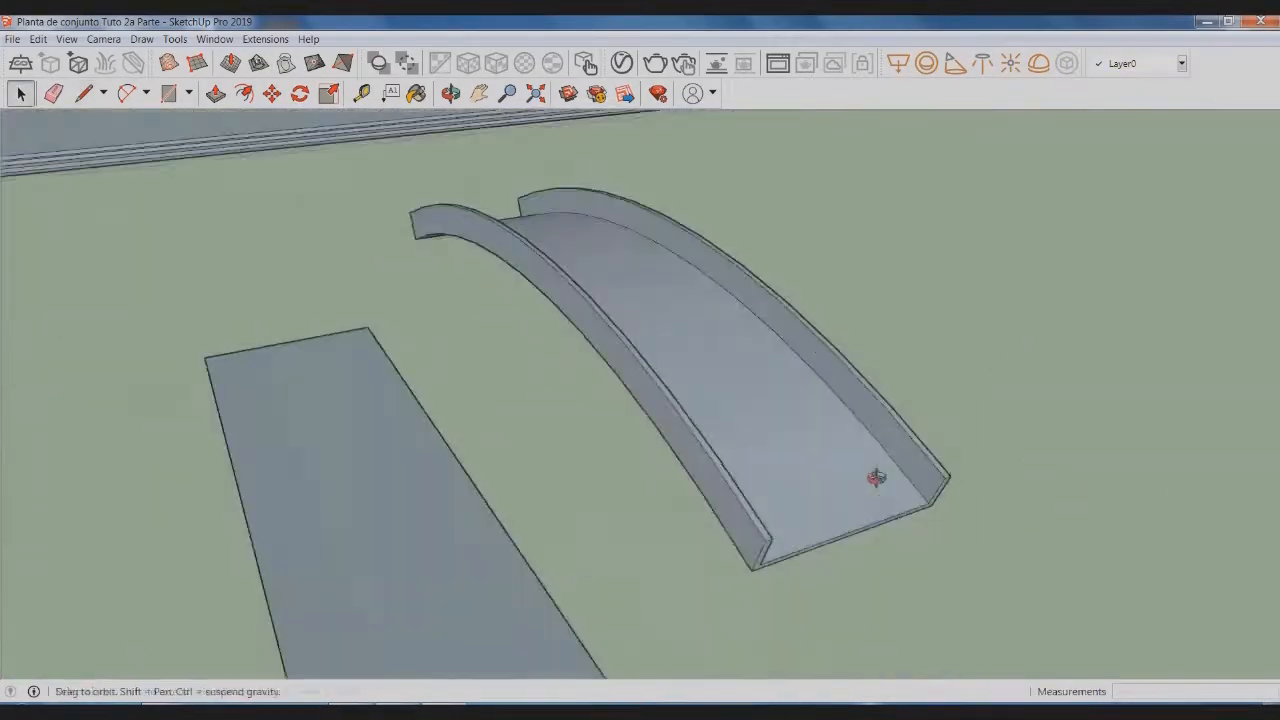
{"action": "key", "text": "m"}
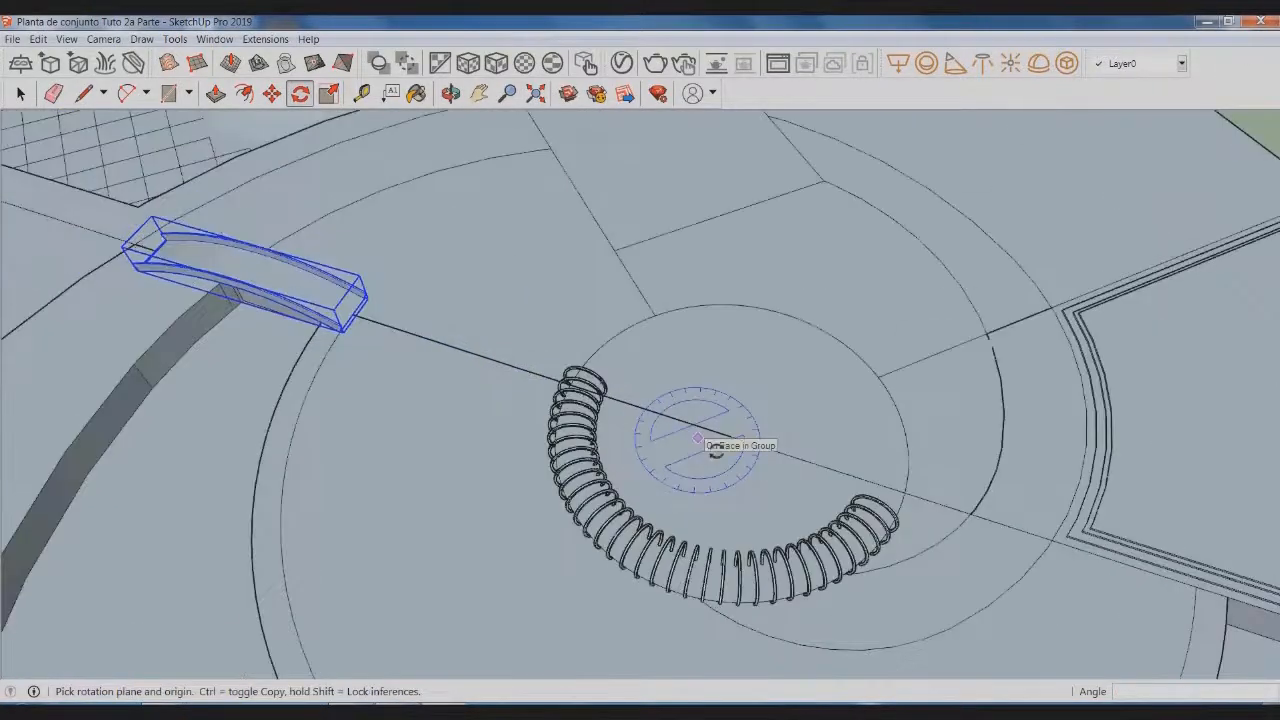
{"action": "key", "text": "space"}
Rotate the bridge along the curved channel about the center of the small circle
{"action": "key", "text": "q"}
{"action": "left_click", "coordinate": [730, 437]}
{"action": "left_click", "coordinate": [670, 417]}
{"action": "scroll", "coordinate": [690, 462], "scroll_direction": "down", "scroll_amount": 2}
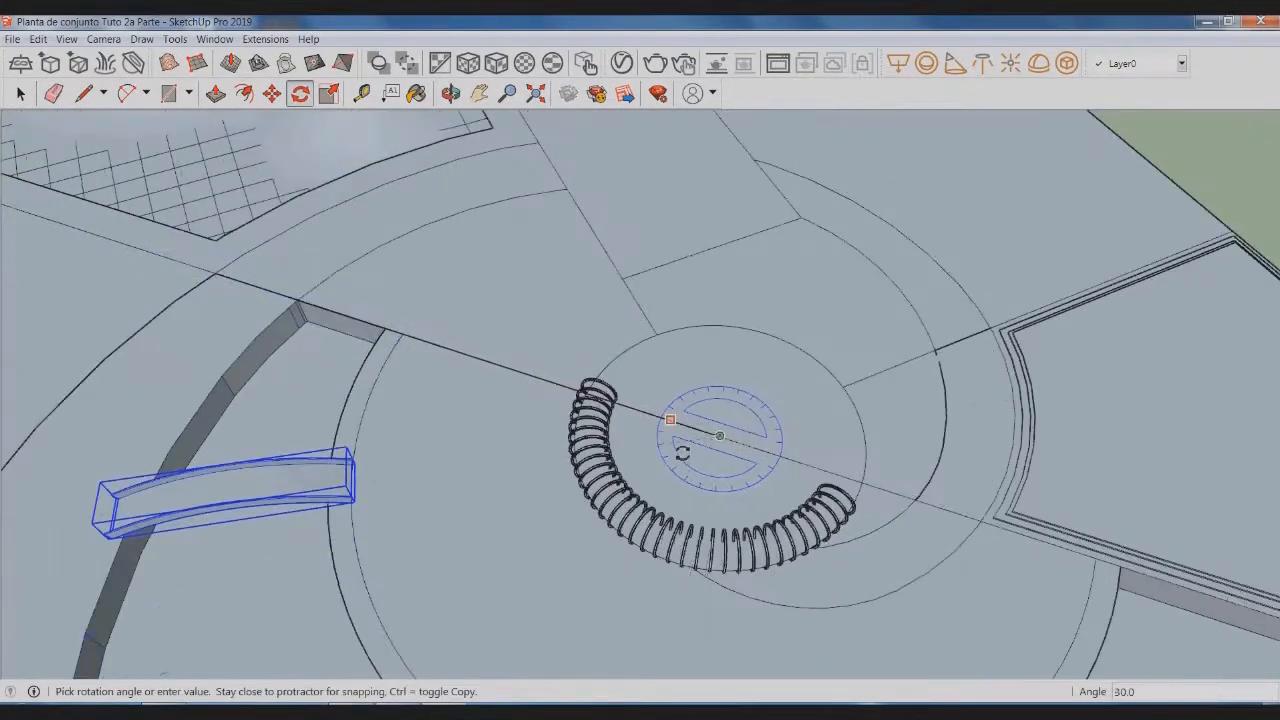